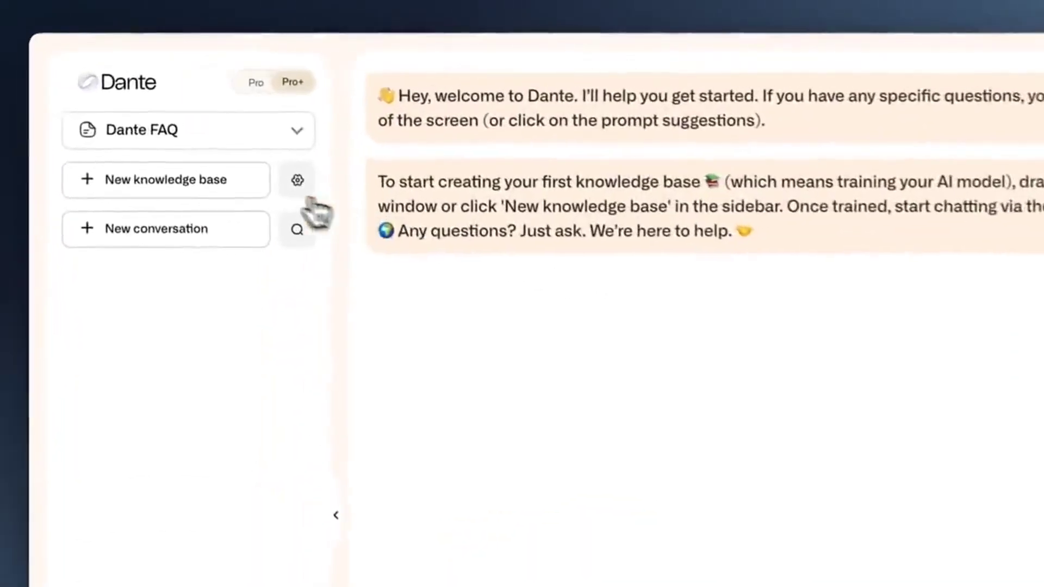
- Create a knowledge base named "Marcus Aurelius" from the file Marcus Aurelius - Meditations.pdf and close its settings
click(179, 107)
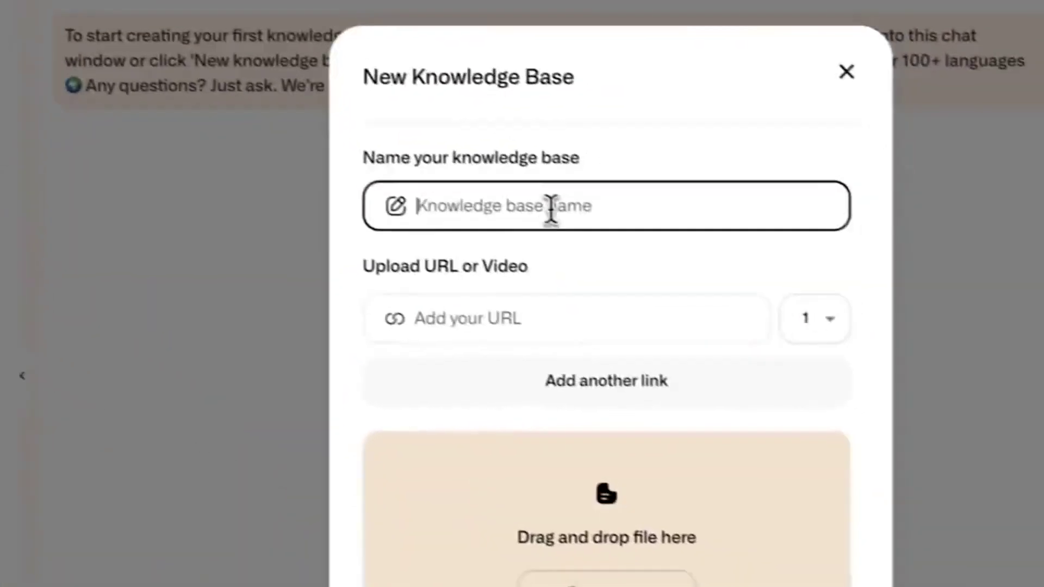
text(Marcus Aurelius)
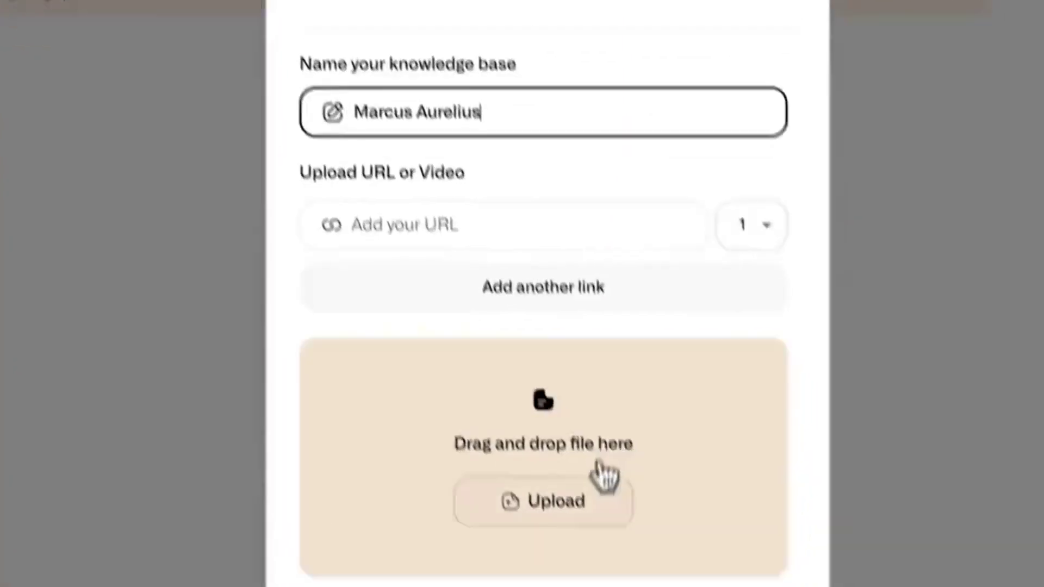
click(631, 576)
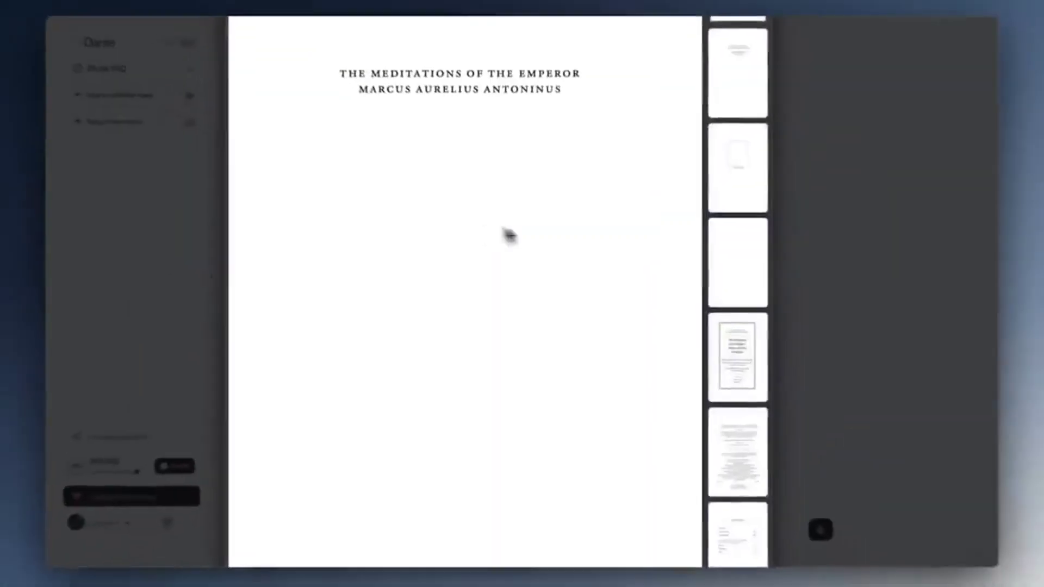
scroll(752, 318, down, 5)
click(741, 319)
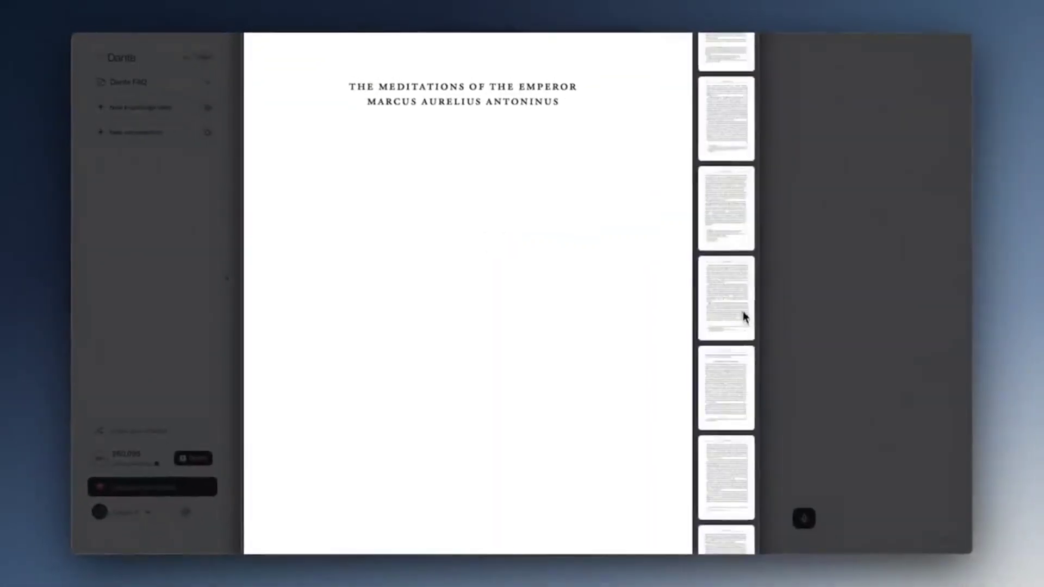
click(734, 126)
key(space)
double_click(547, 223)
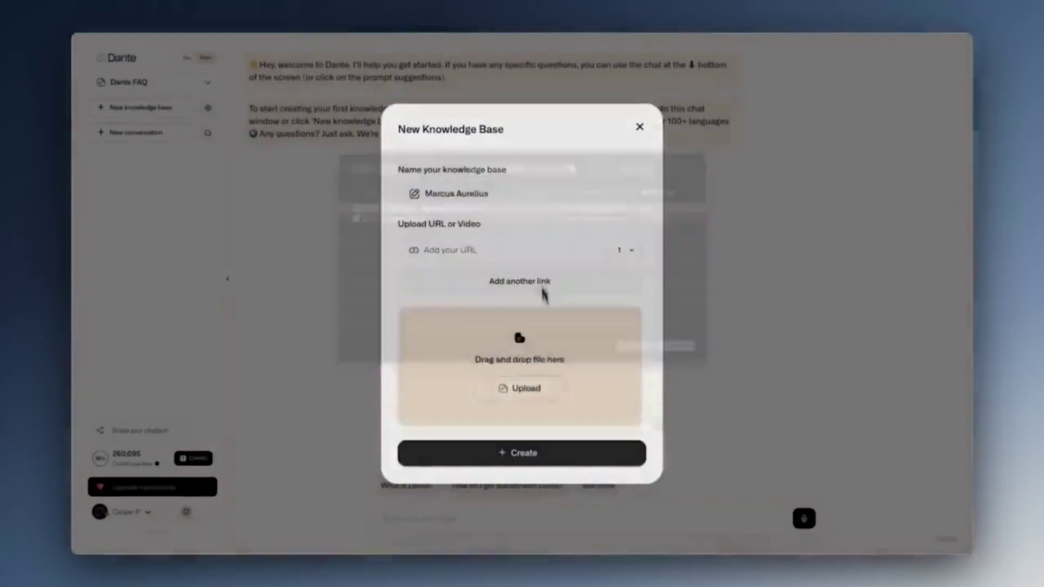
click(574, 456)
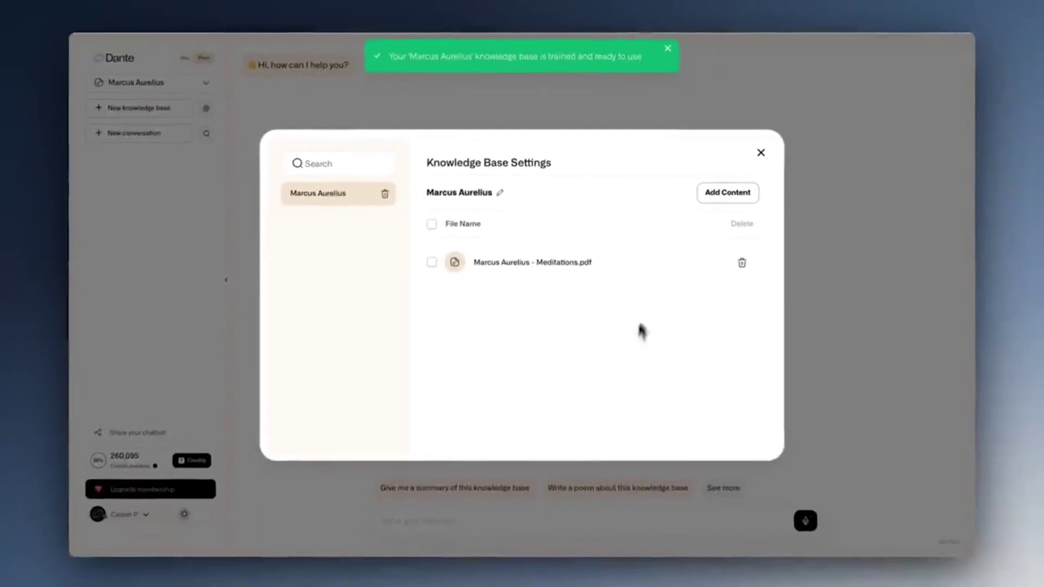
click(760, 152)
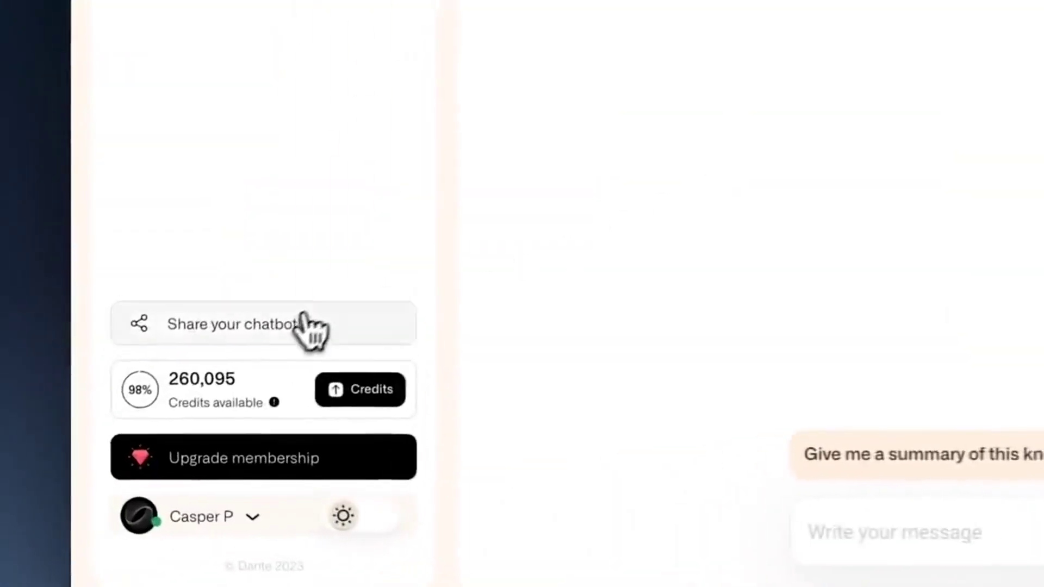
- Open the chatbot sharing customization and set the chatbot's message bubble to the light lavender colour E5E0FF
click(304, 323)
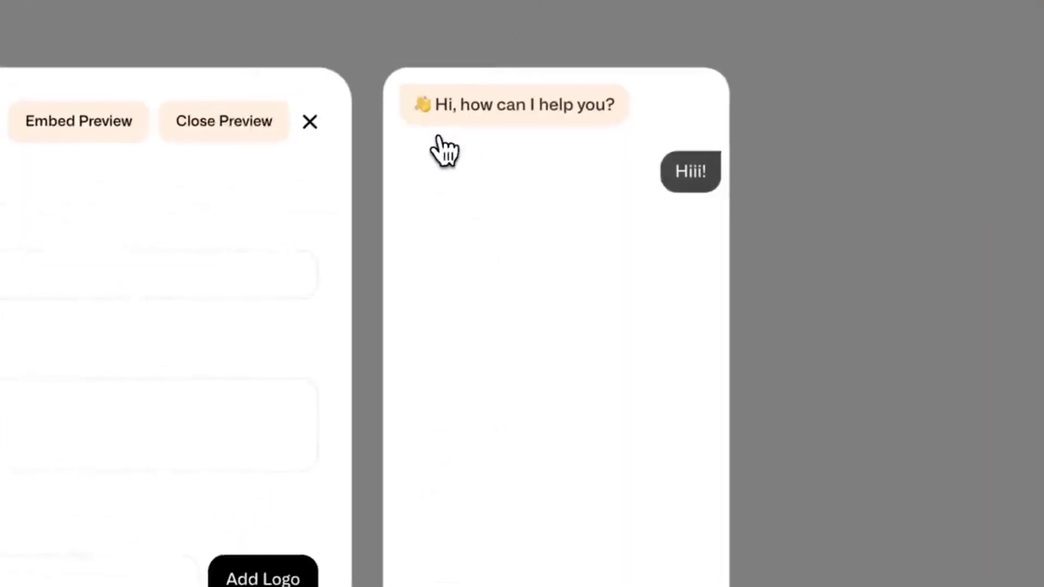
click(484, 129)
drag(468, 383, 532, 382)
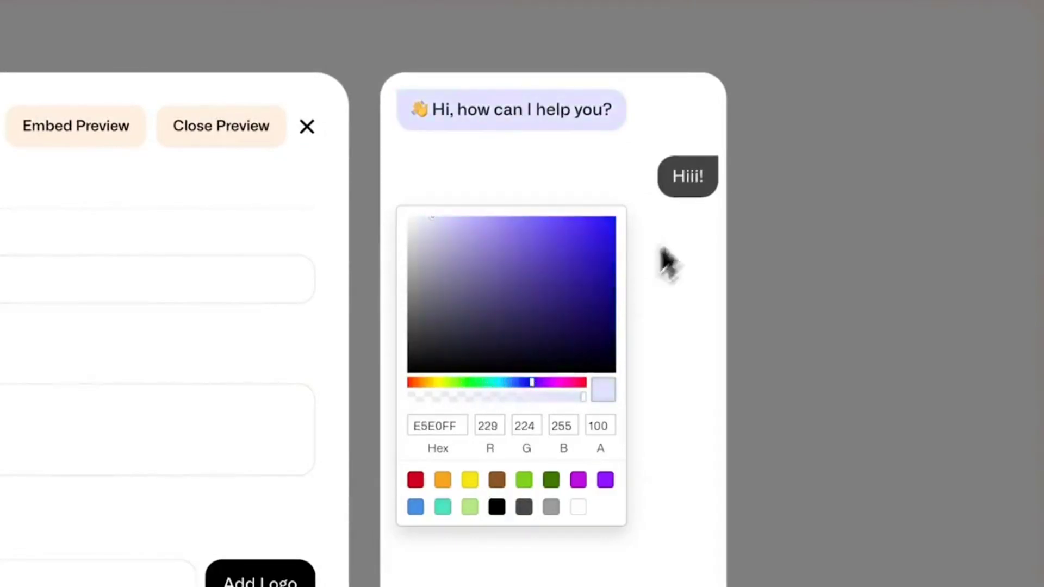
- Set the reply bubble "Hiii!" in the chat preview to the green colour 3ED566
click(693, 184)
drag(494, 308, 584, 230)
drag(573, 391, 477, 389)
drag(504, 330, 563, 256)
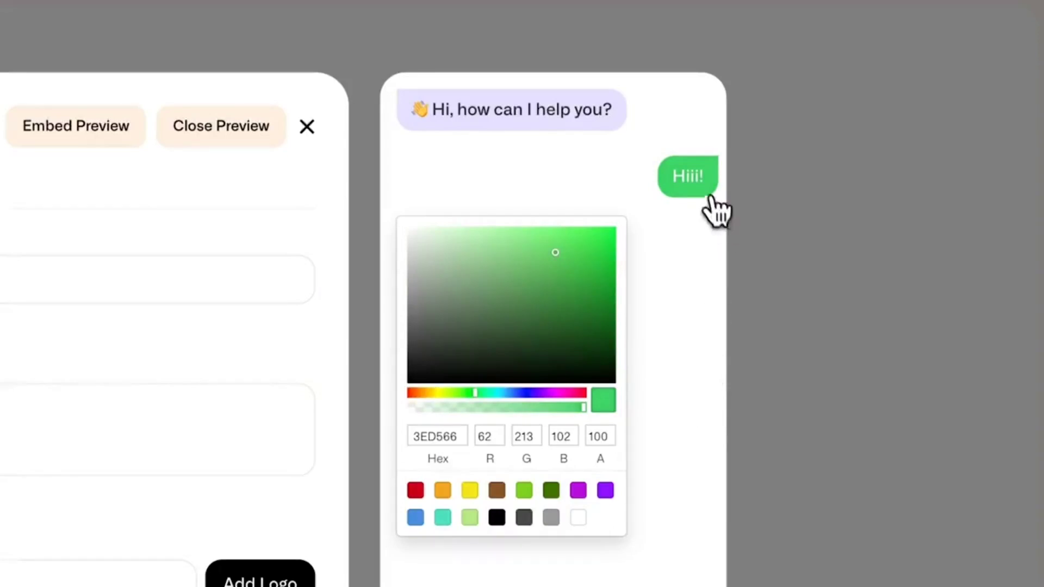
click(694, 184)
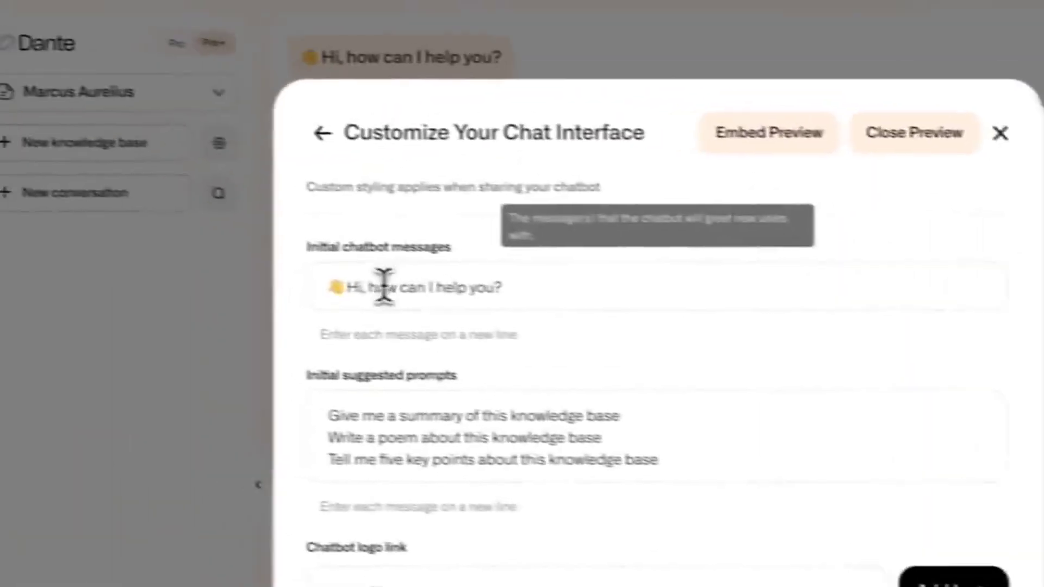
- Change the initial chatbot message to "👋 Hi, I'm Marcus, how can I help you today?"
drag(418, 294, 625, 297)
text(I'm Marcus, how can I help you today?)
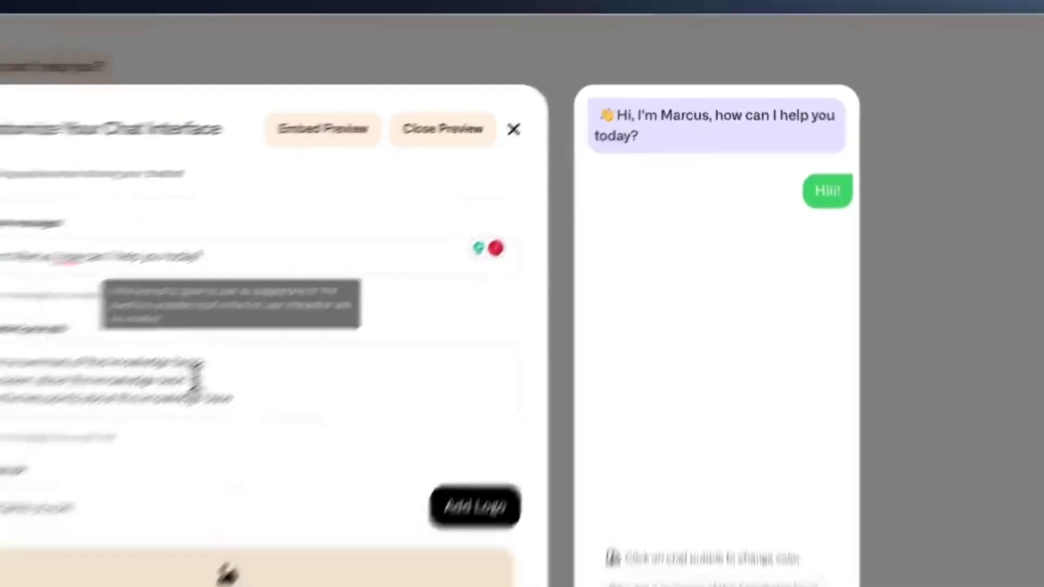
- Replace the initial suggested prompts with "Give me five things that I can focus on today" and "How can I be in a better mindset today"
key(ctrl+a)
text(Give me)
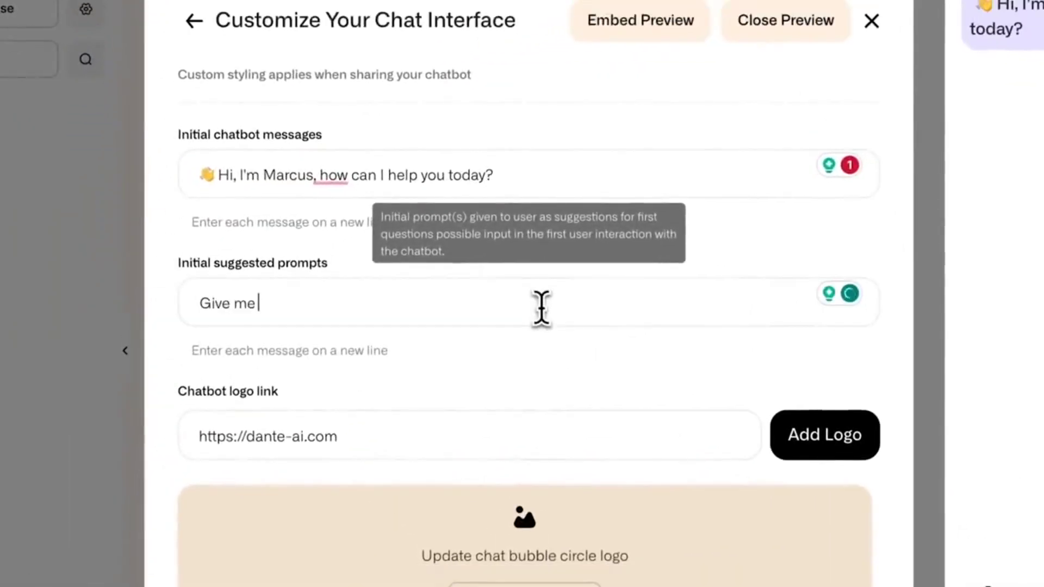
text( five things that )
text(I can focus on today)
key(Return)
text(How can I be in)
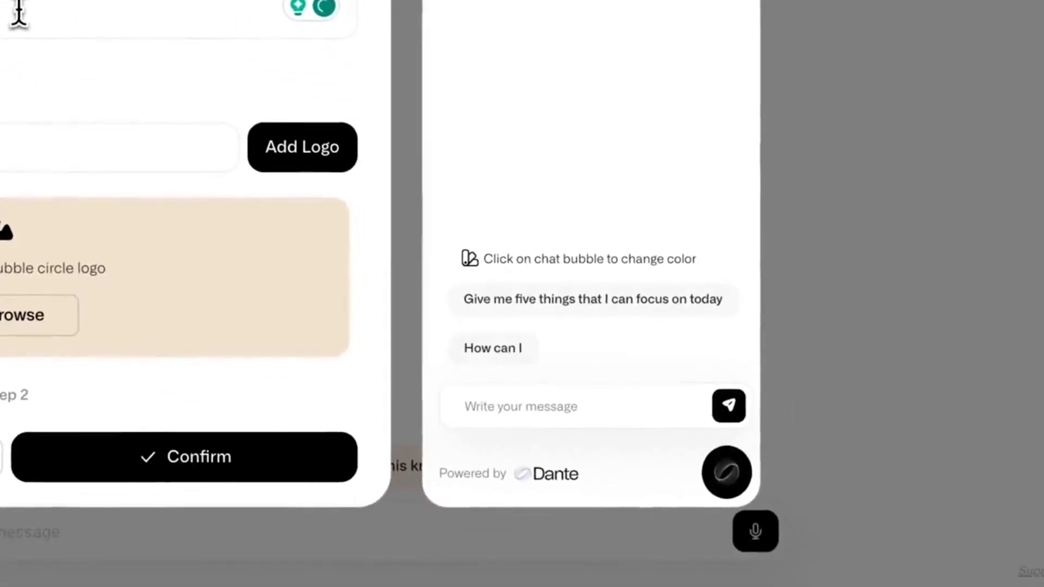
text( a better mindset today)
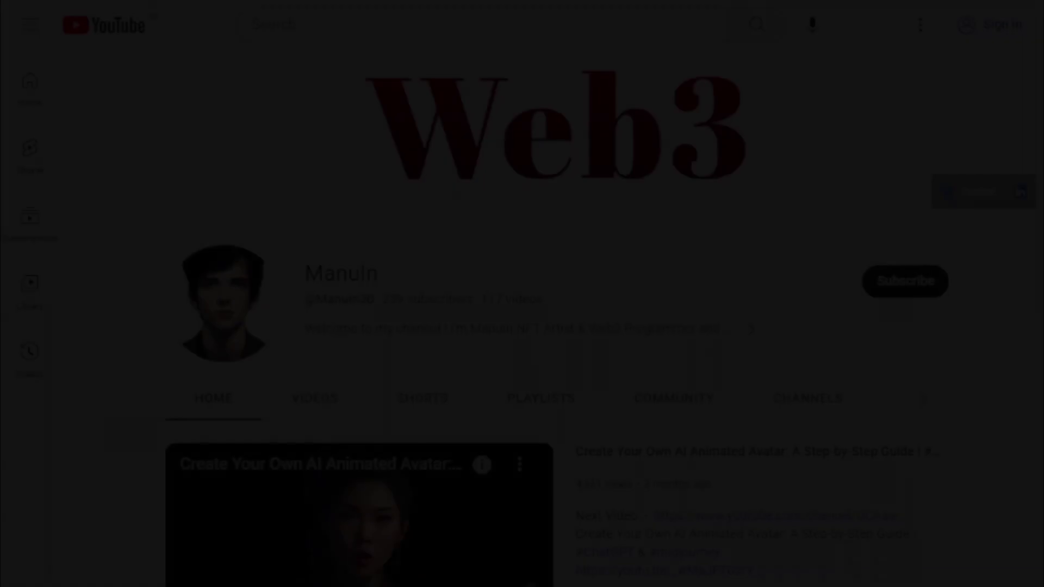
- Look over the YouTube channel's home page and its list of videos
scroll(522, 326, down, 6)
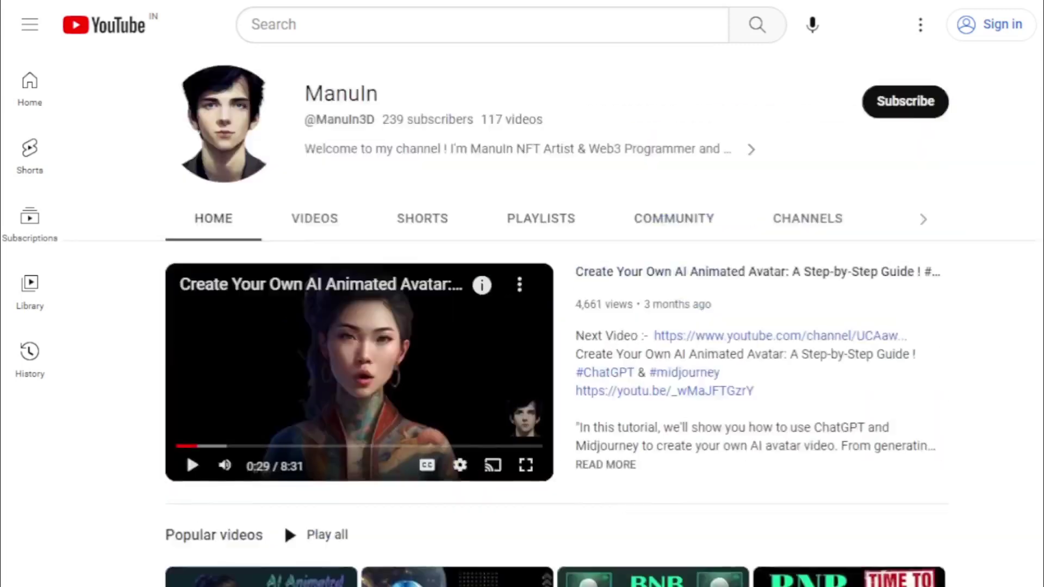
scroll(960, 188, up, 3)
click(315, 399)
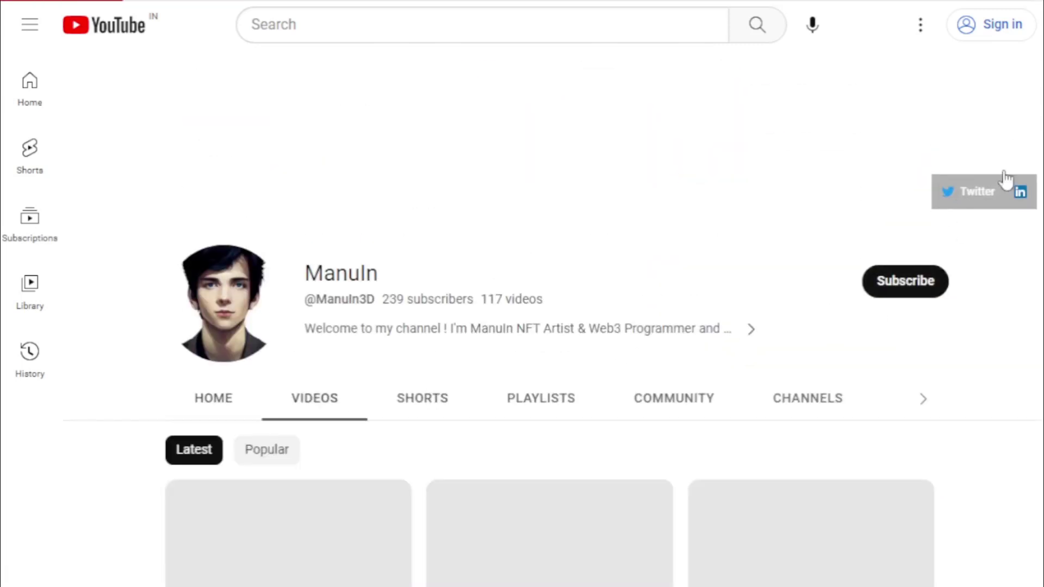
scroll(522, 326, down, 5)
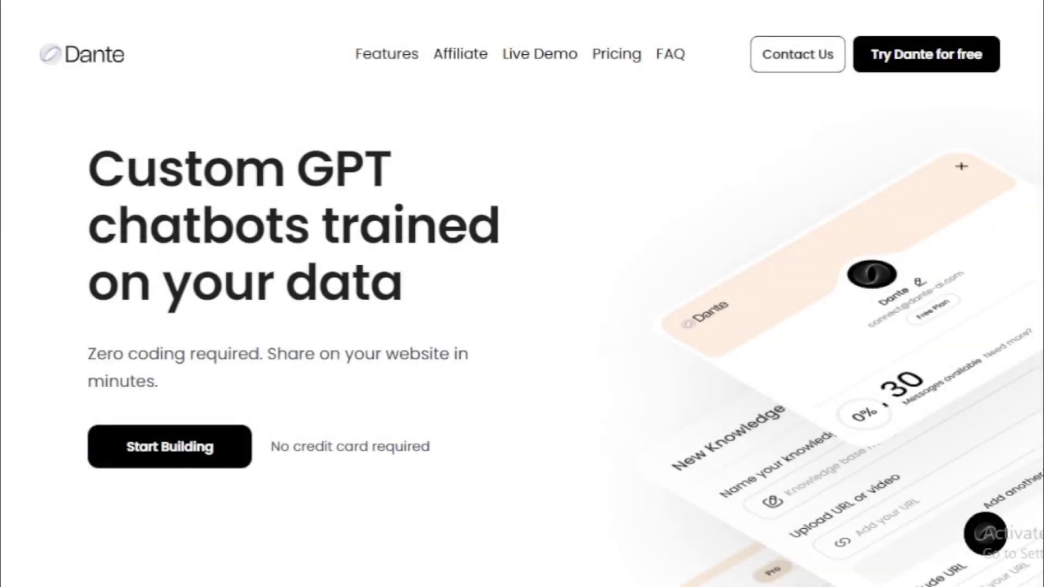
- On the Dante website, read the homepage headline, the tagline and the note about credit cards
drag(99, 166, 400, 285)
click(175, 329)
drag(90, 356, 171, 375)
click(170, 376)
drag(274, 447, 438, 455)
click(547, 468)
- Read the video demo section's heading on the homepage and play a few seconds of the demo video
scroll(546, 467, down, 10)
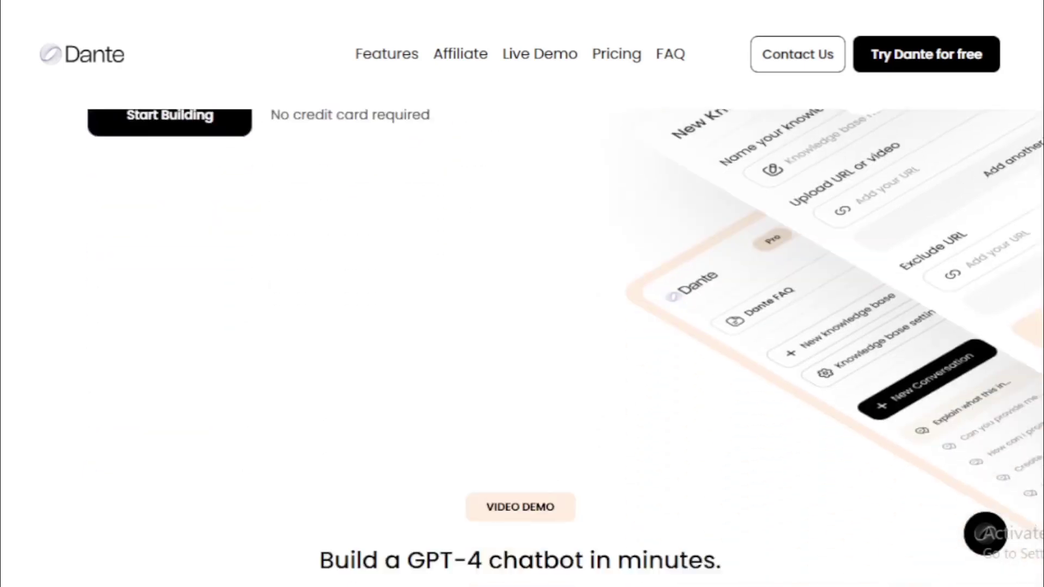
drag(486, 174, 552, 171)
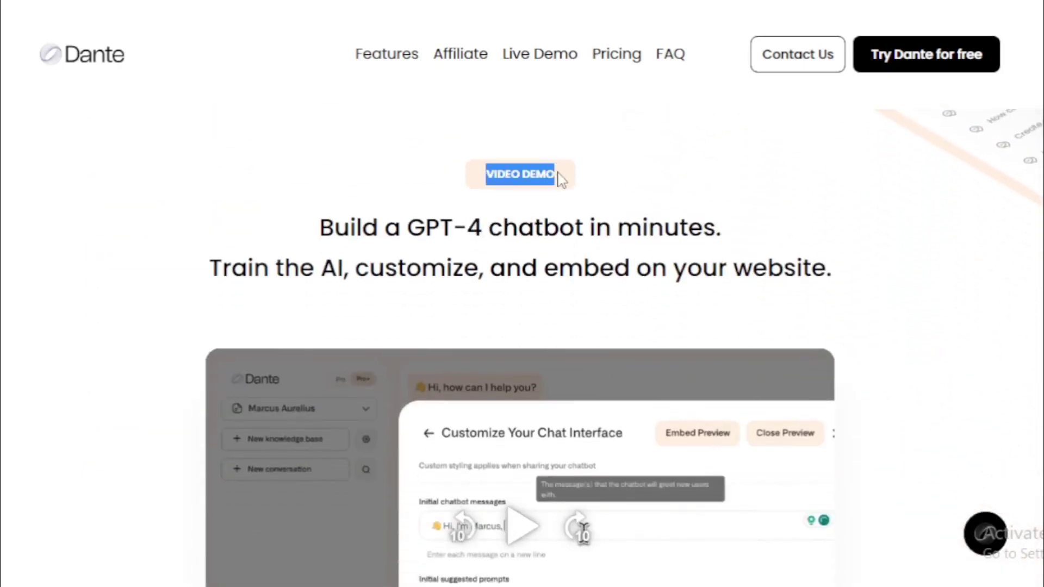
drag(319, 228, 848, 268)
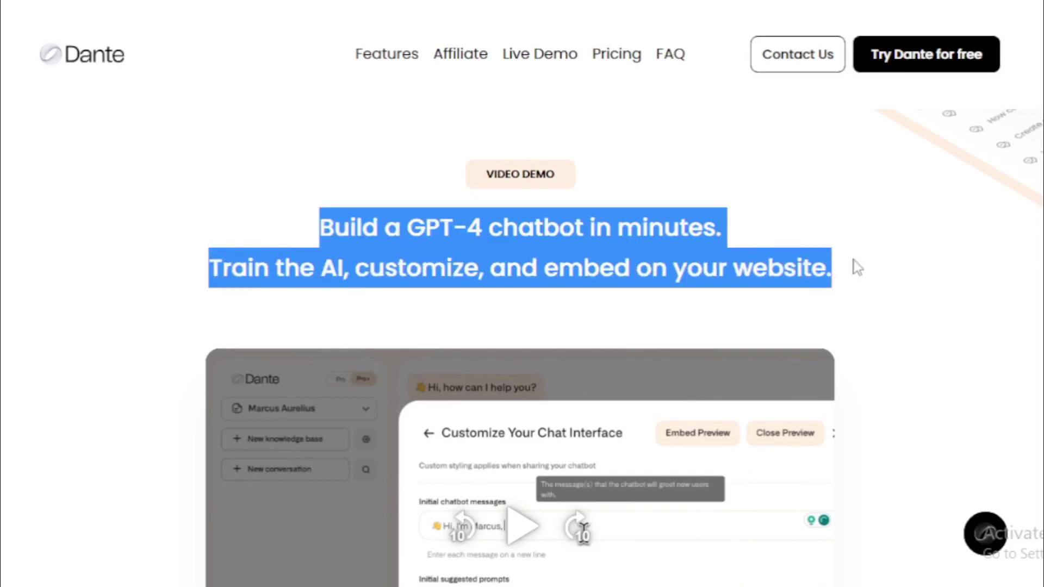
click(839, 281)
scroll(519, 326, down, 3)
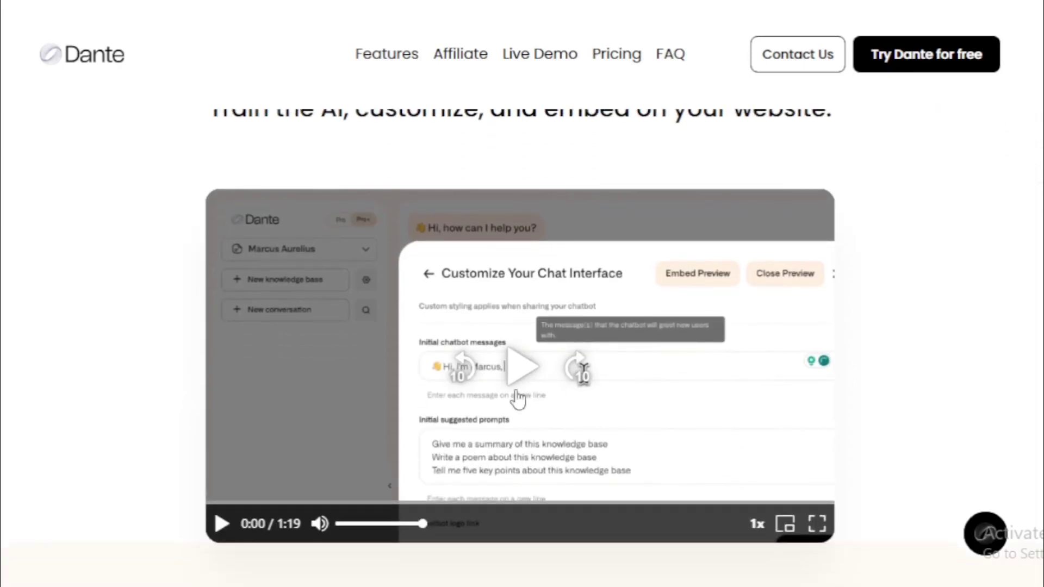
click(523, 370)
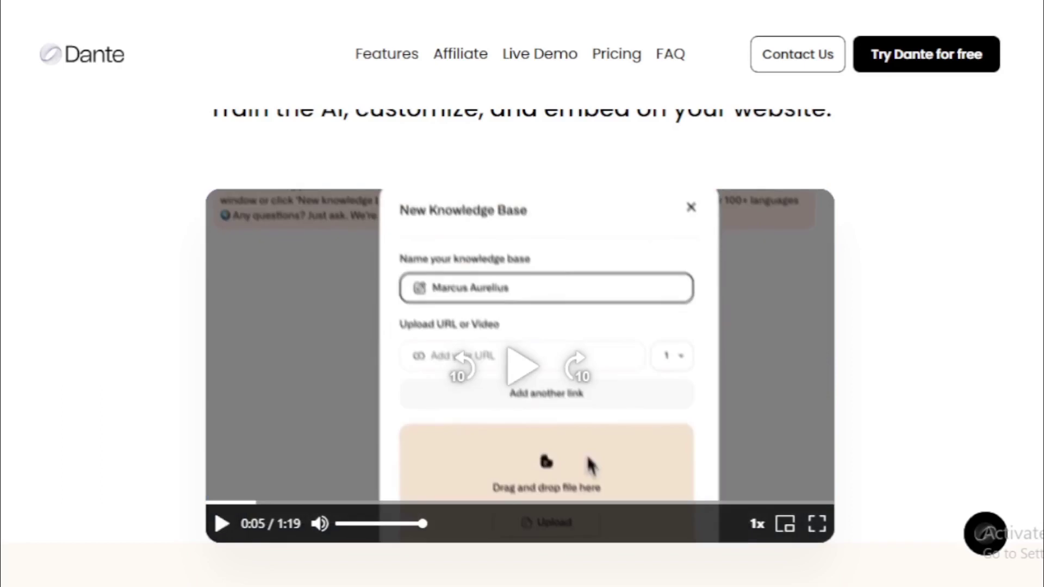
- Read the live demo section's heading and the welcome message of its embedded chatbot
scroll(524, 370, down, 9)
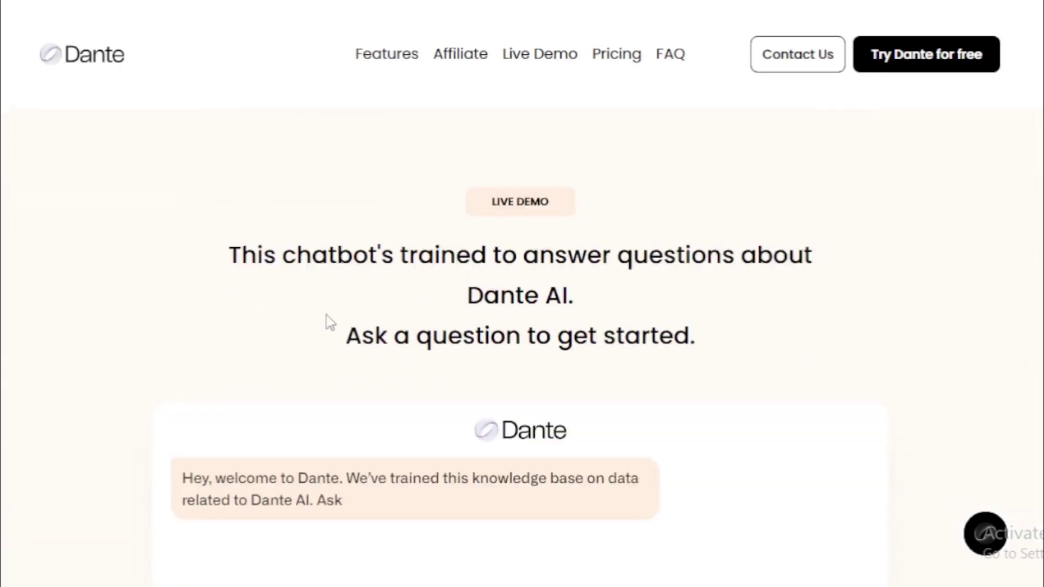
drag(227, 255, 598, 314)
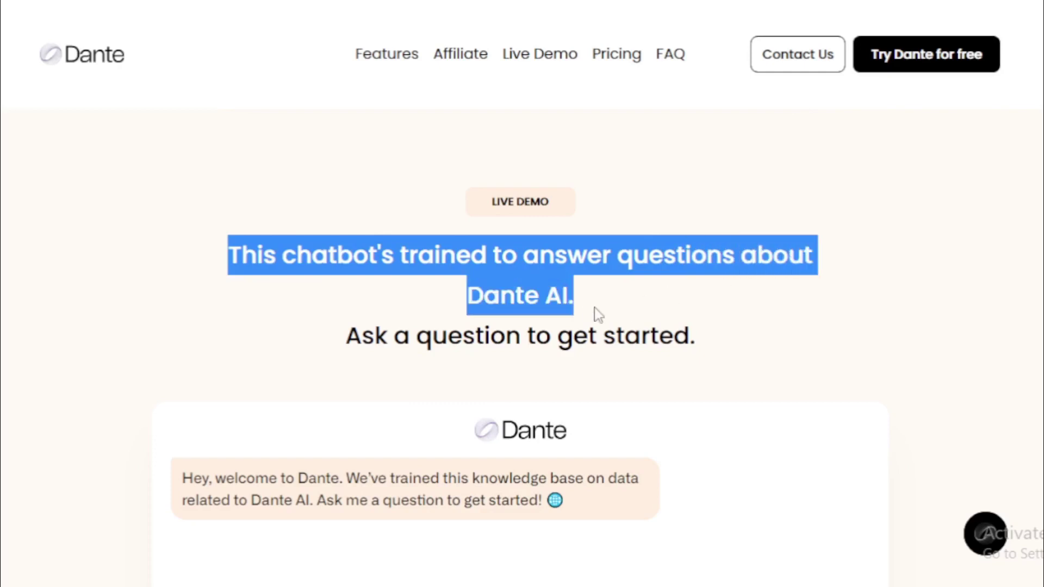
drag(526, 307, 722, 345)
click(766, 349)
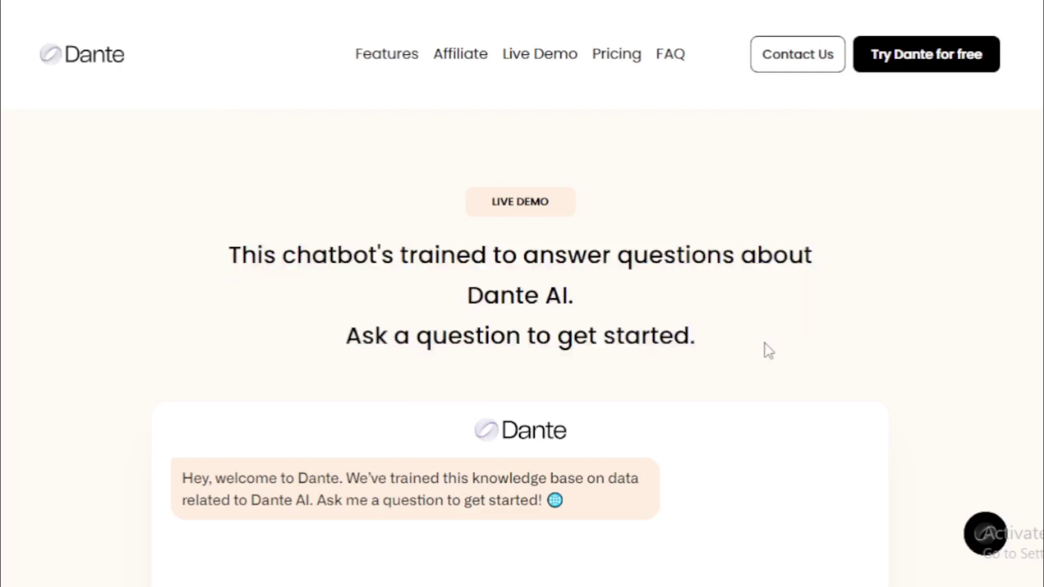
scroll(522, 348, down, 5)
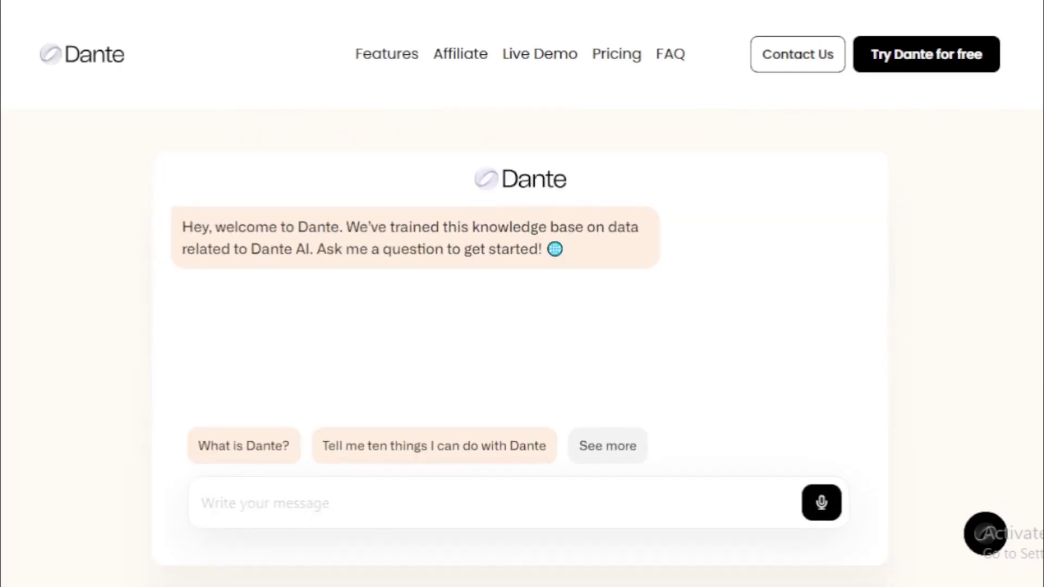
drag(602, 187, 441, 188)
click(191, 250)
drag(184, 225, 275, 253)
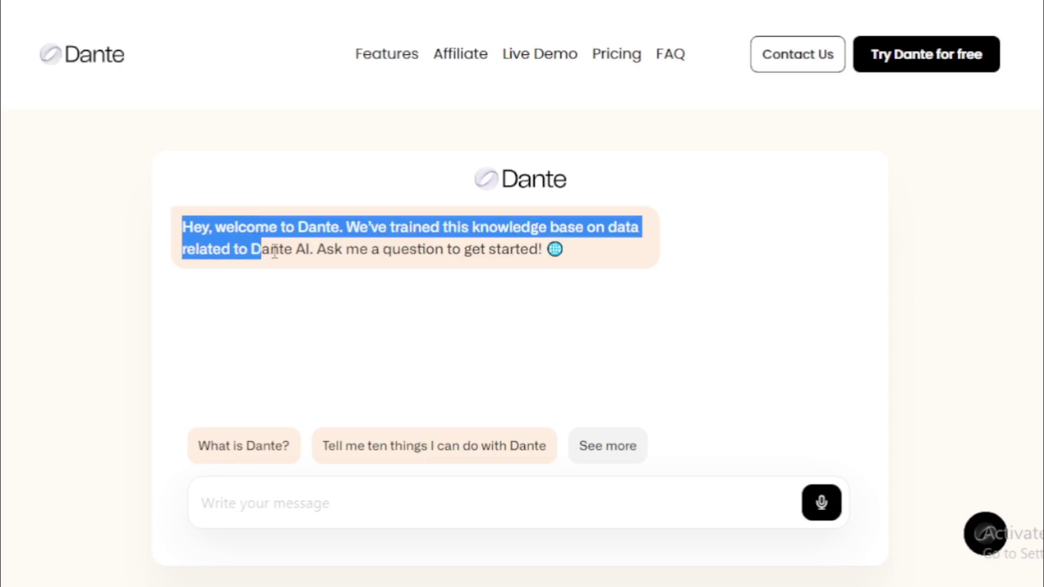
drag(345, 268, 576, 258)
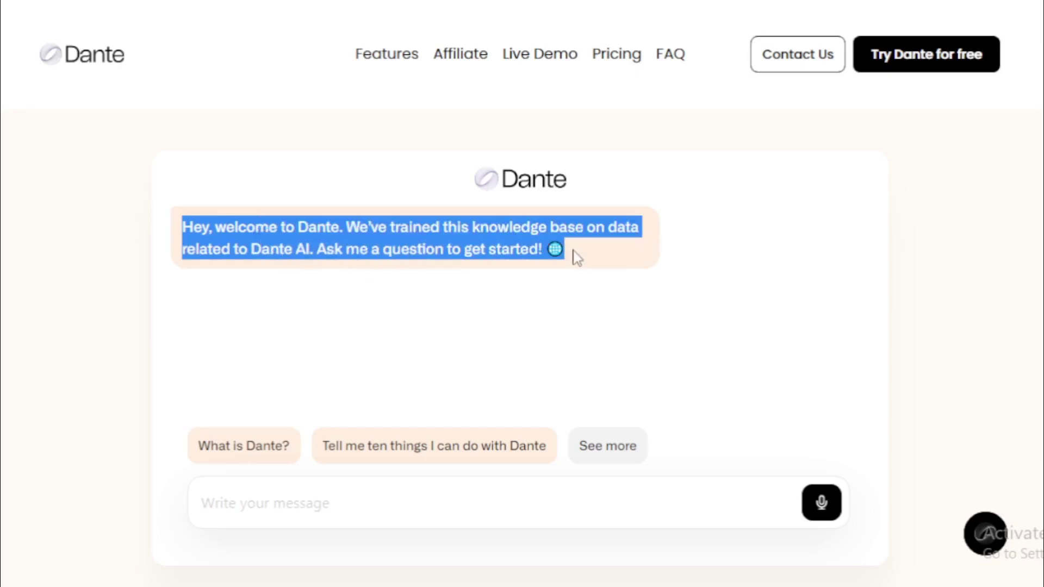
click(554, 243)
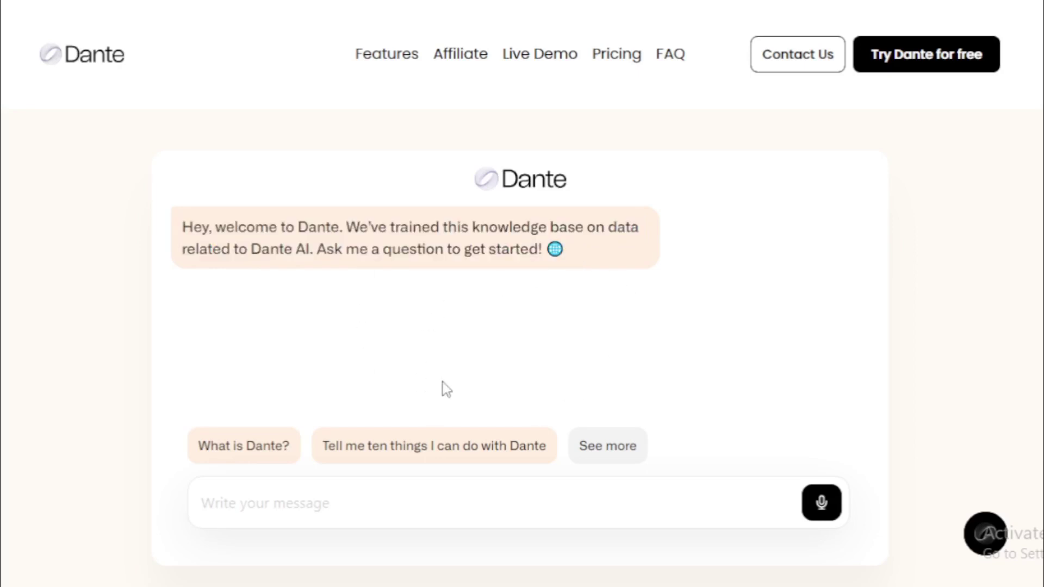
- Ask the live demo chatbot the suggested question "What is Dante?" and read through its answer
click(230, 448)
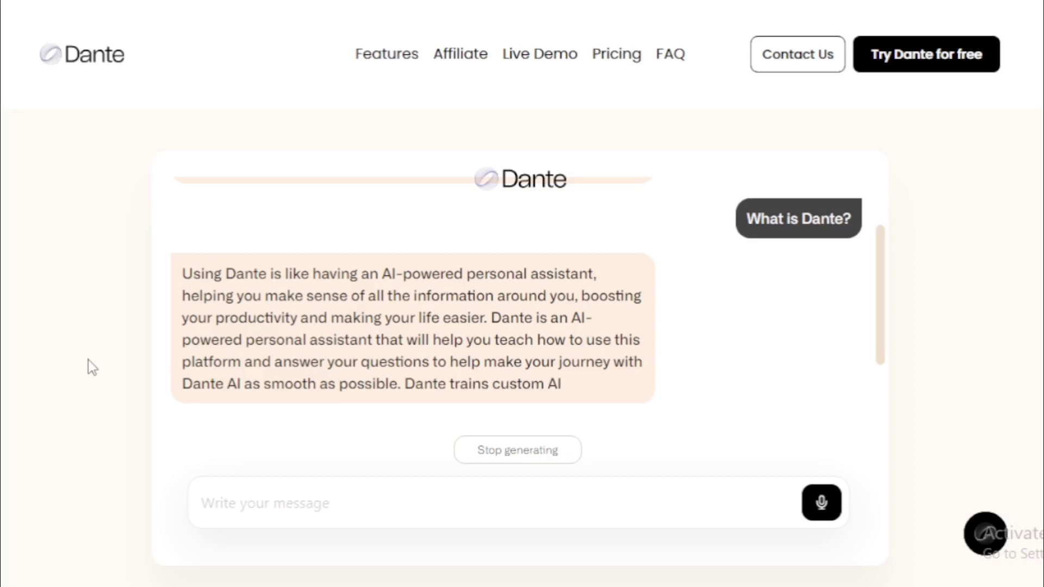
mouse_move(177, 258)
drag(186, 228, 616, 335)
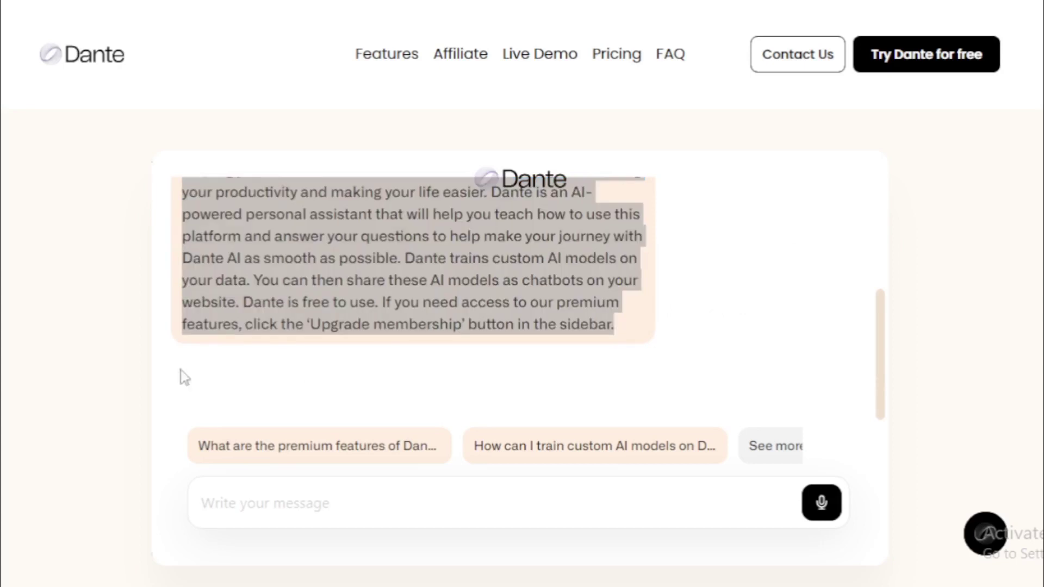
drag(881, 381, 882, 360)
click(846, 361)
- Read the "Key features" section's heading and the label above it on the homepage
scroll(846, 361, down, 6)
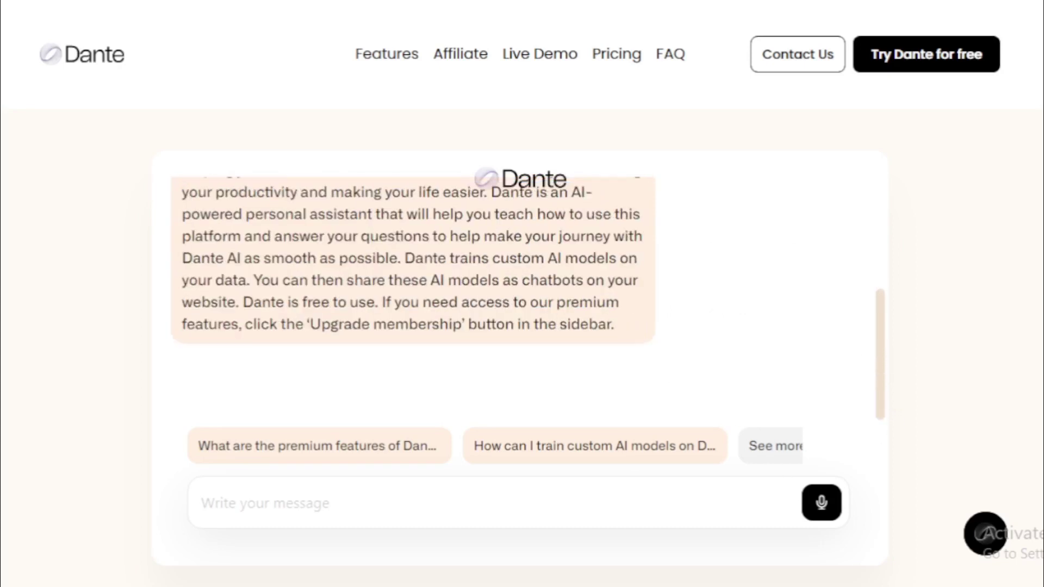
scroll(522, 348, down, 5)
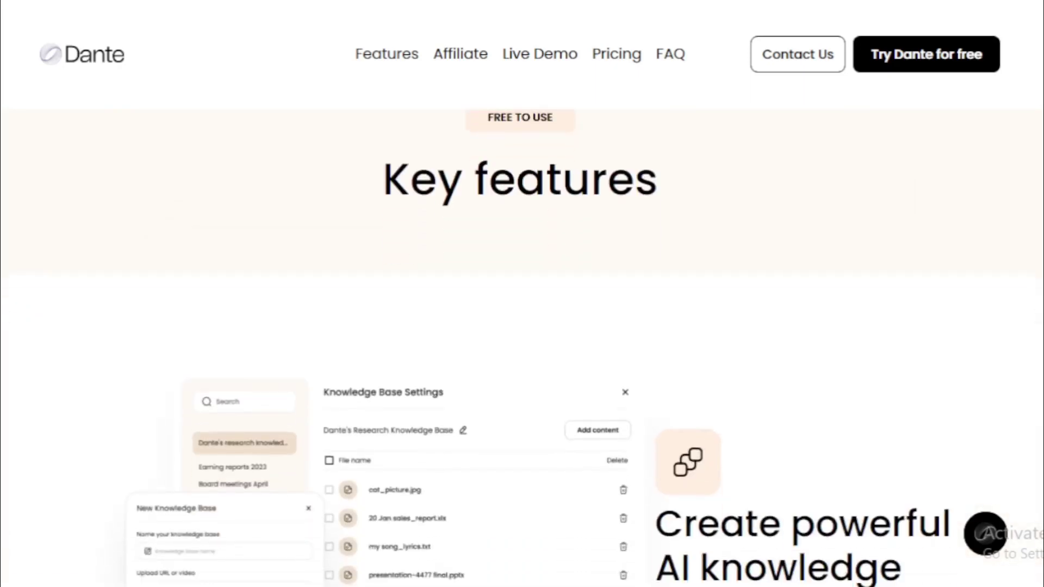
drag(558, 124, 499, 124)
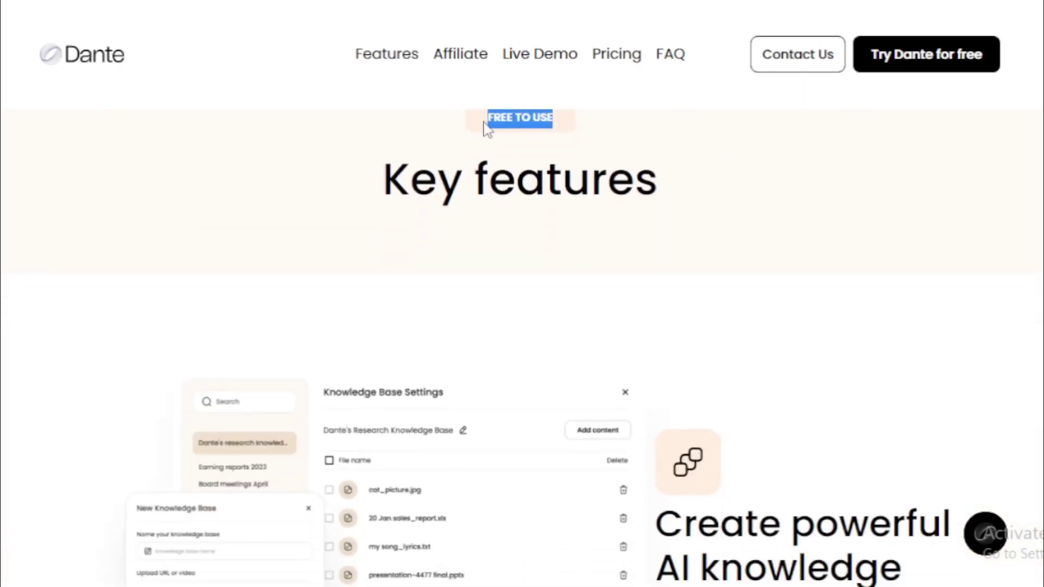
click(485, 123)
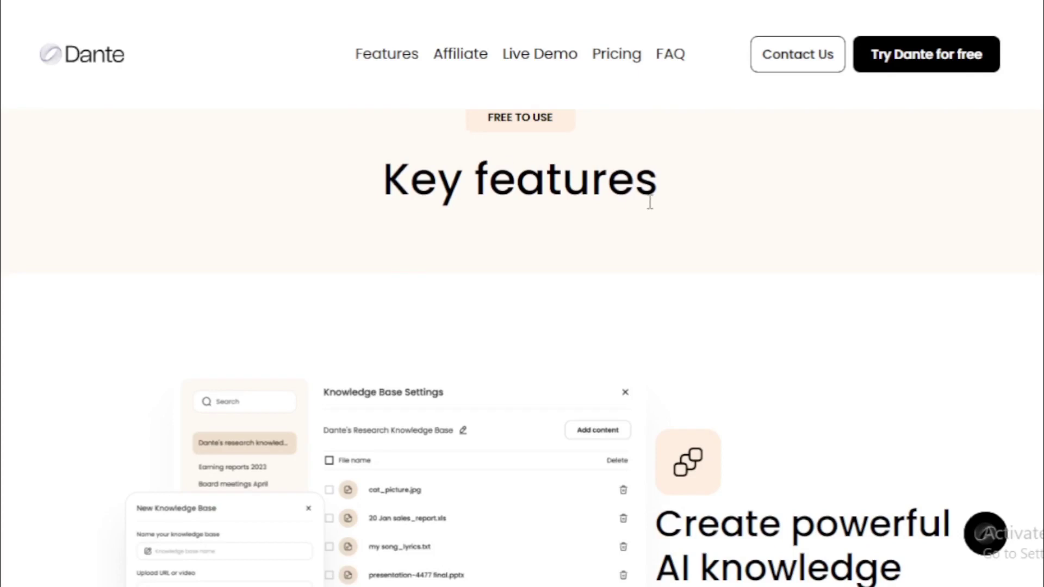
drag(669, 191, 400, 198)
click(485, 210)
- Read the heading and description of the "Create powerful AI knowledge bases" feature
scroll(522, 348, down, 5)
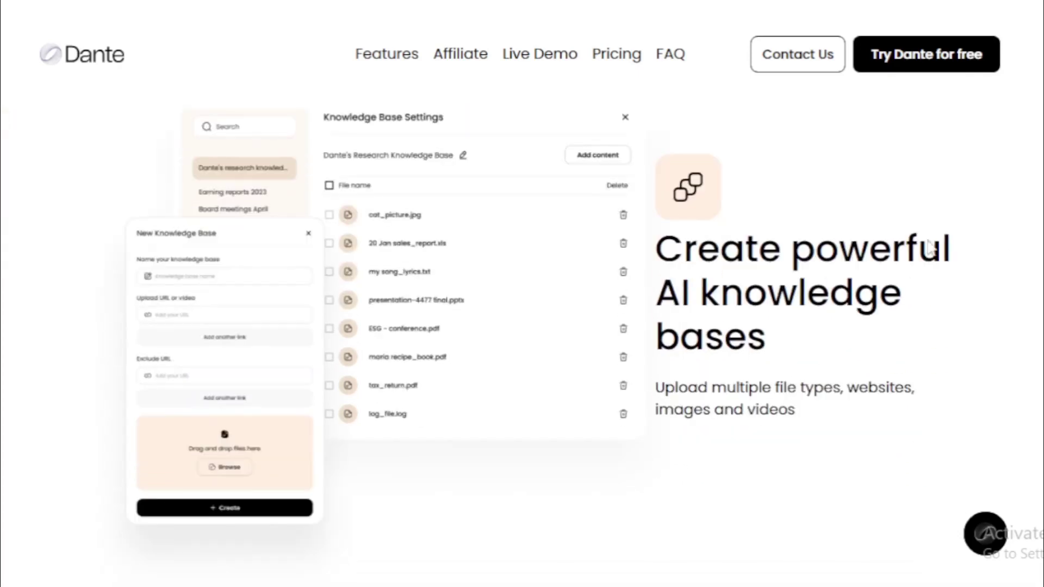
drag(664, 248, 781, 358)
drag(655, 392, 821, 422)
click(822, 423)
- Read the "Accessible and easy to use" heading and the "Share your AI chatbot" feature's heading and description
scroll(812, 435, down, 5)
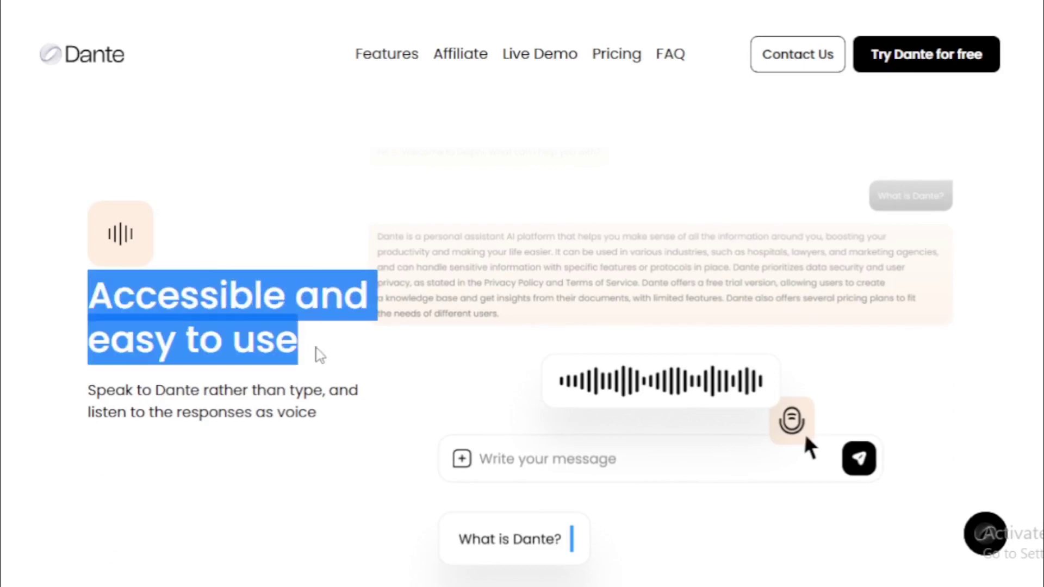
scroll(804, 432, down, 10)
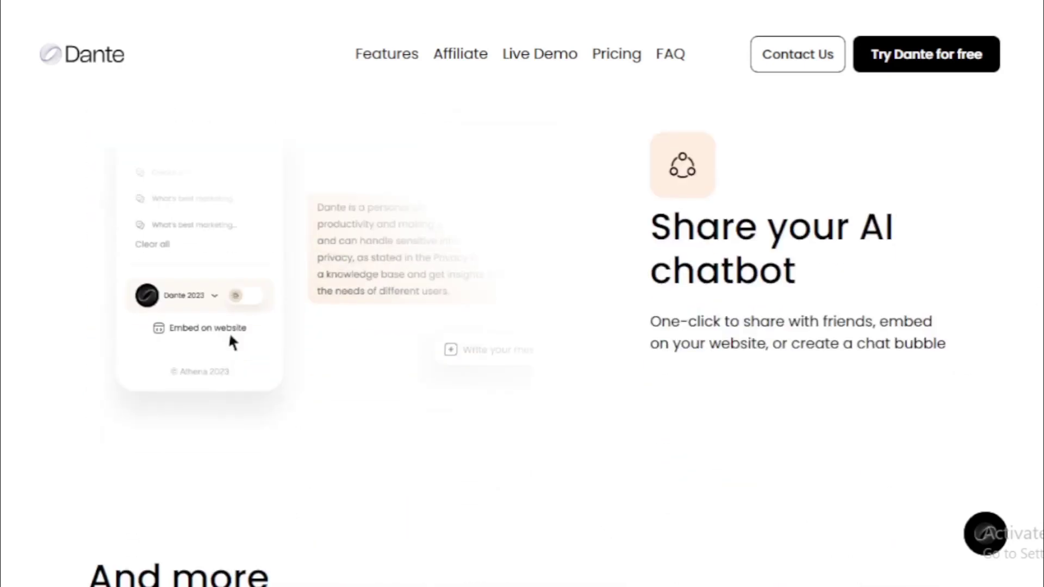
drag(652, 230, 827, 284)
click(826, 287)
drag(650, 321, 953, 354)
click(953, 354)
- In the "And more" section, read the heading and description about customizing the chatbot's look and feel
scroll(1040, 324, down, 7)
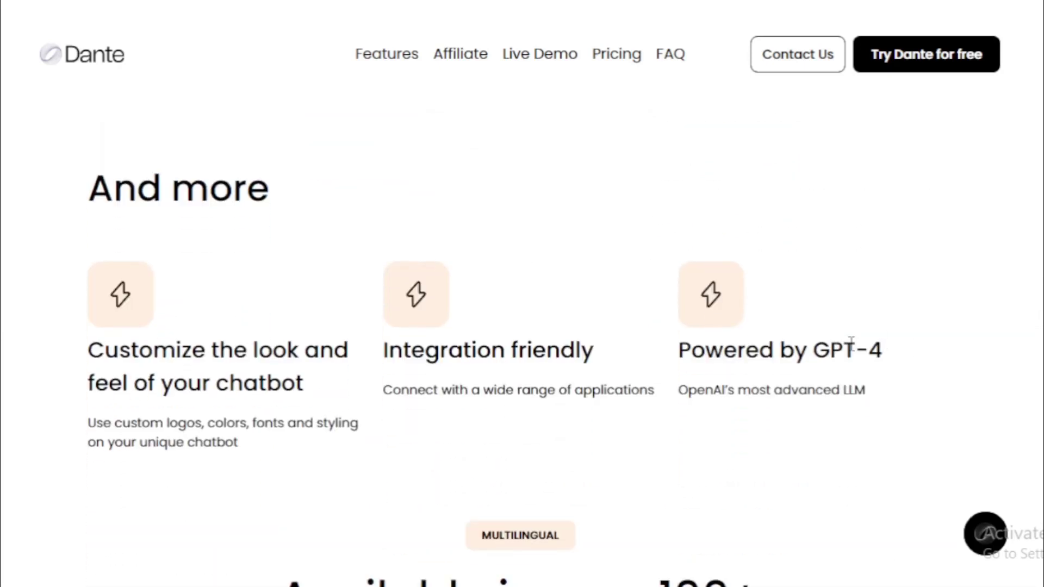
drag(93, 348, 281, 374)
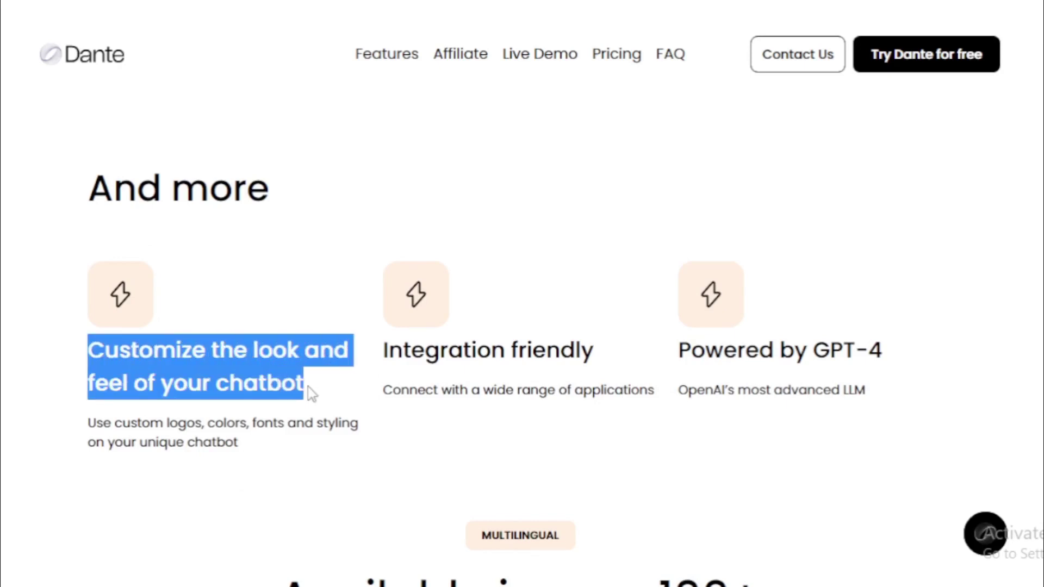
click(325, 391)
drag(89, 424, 321, 423)
drag(272, 449, 256, 449)
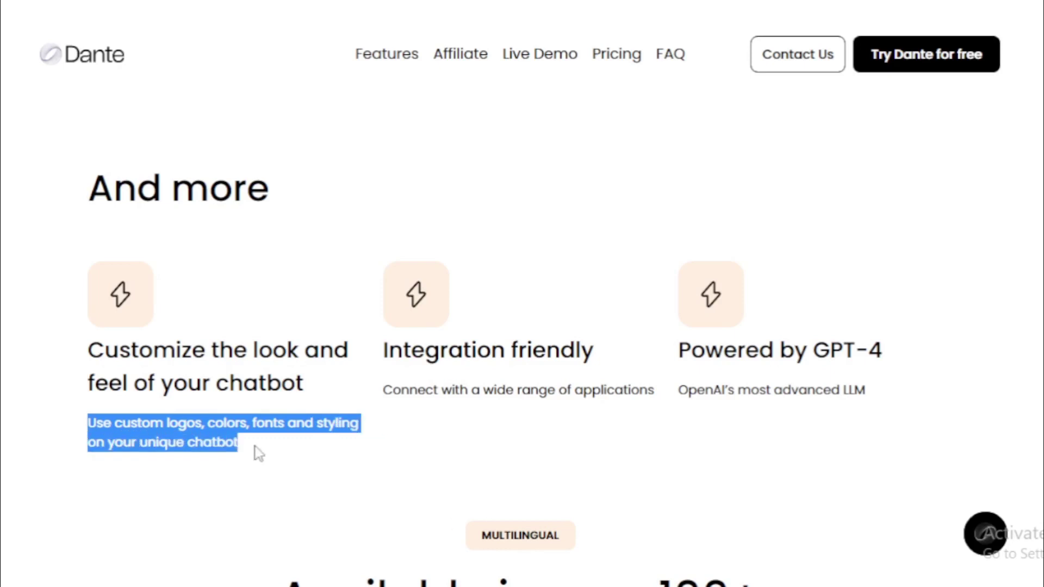
click(247, 451)
- Read the "Integration friendly" and "Powered by GPT-4" feature headings with their descriptions
drag(384, 358, 602, 361)
click(462, 392)
drag(384, 391, 657, 394)
drag(678, 350, 892, 353)
drag(678, 390, 880, 405)
click(881, 405)
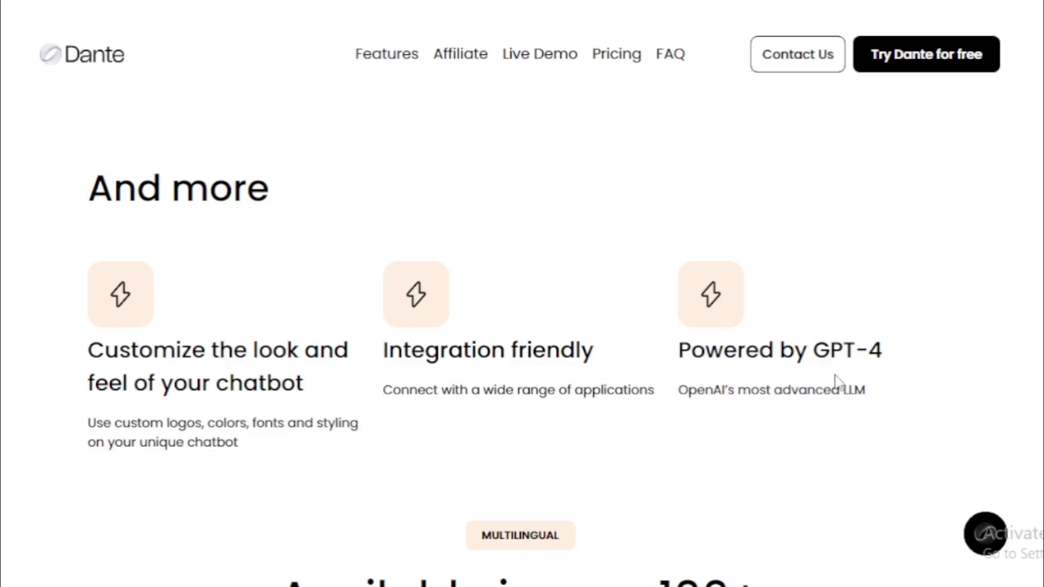
- Read the multilingual section's heading and look at the Privacy & Security and API cards below it
scroll(811, 364, down, 5)
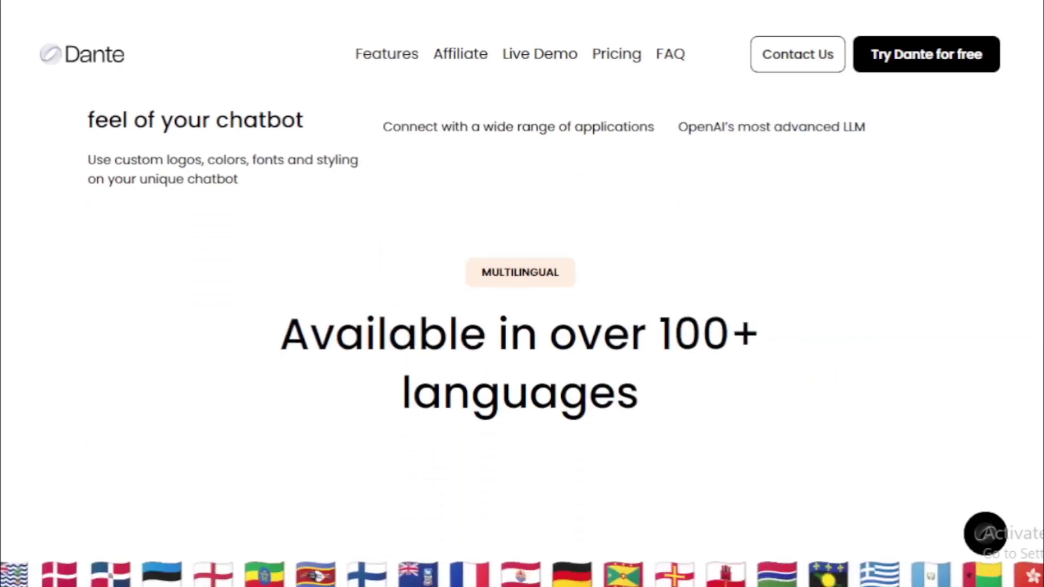
drag(280, 302, 671, 373)
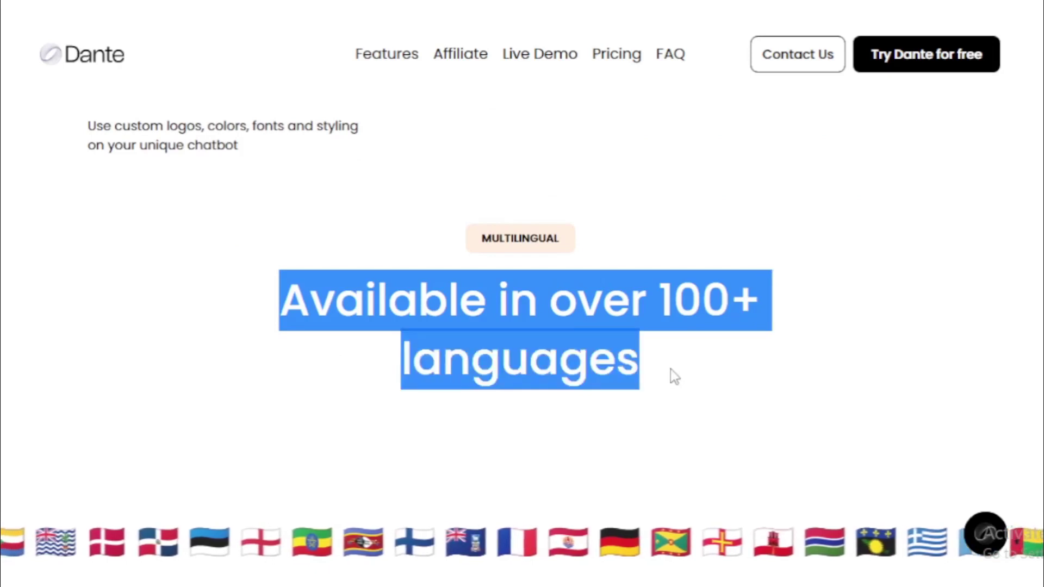
click(968, 424)
scroll(522, 293, down, 8)
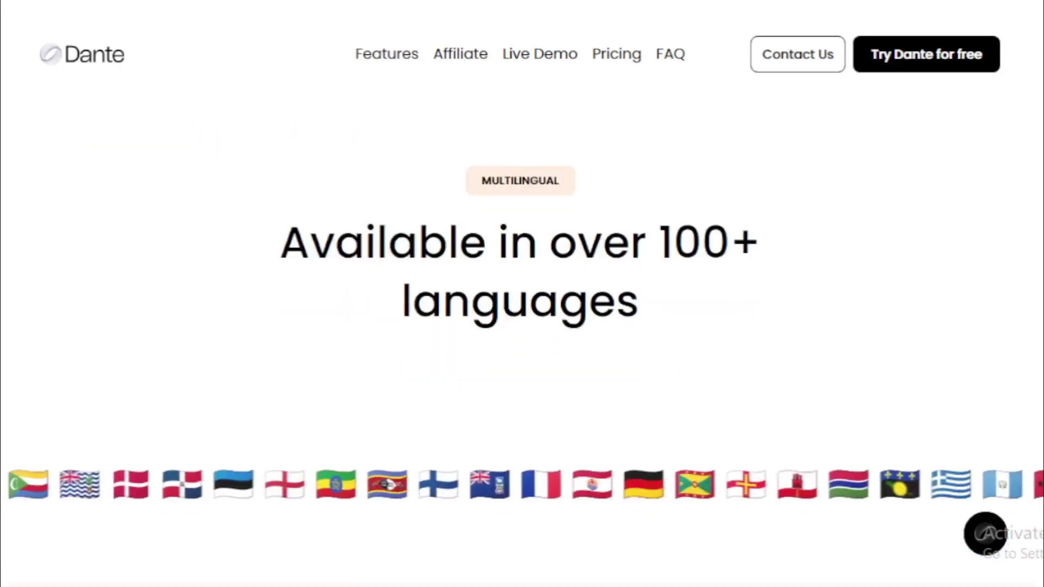
scroll(522, 293, down, 1)
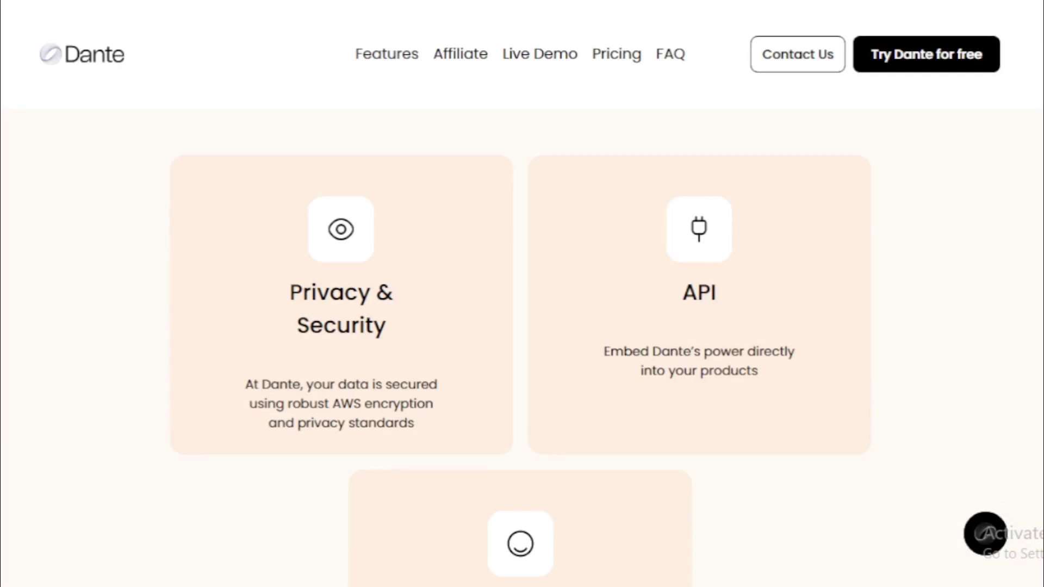
- Read the "Frequently asked questions" heading, collapse the "What is Dante?" answer and look through the listed questions
scroll(522, 294, down, 10)
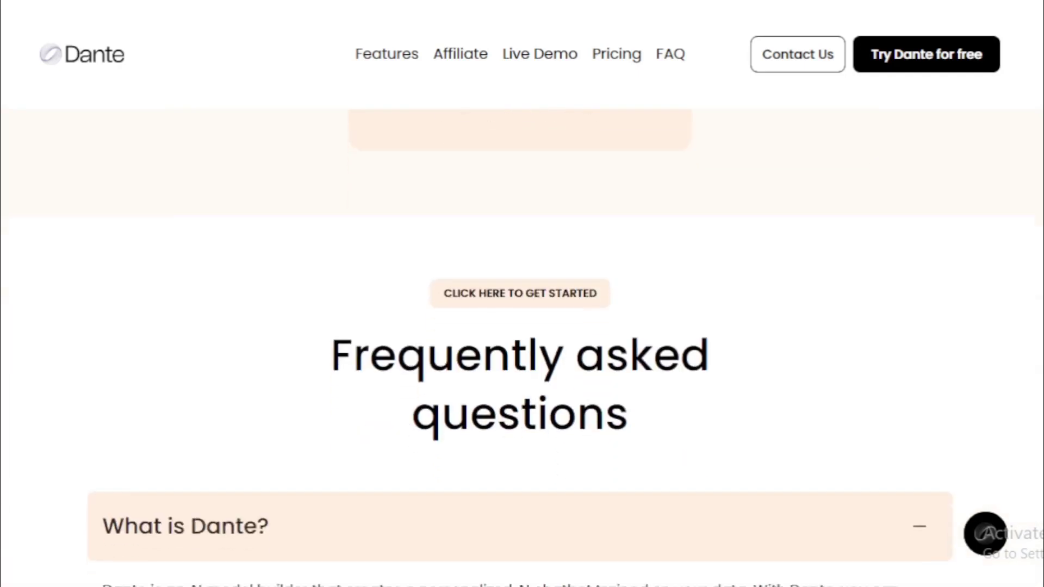
scroll(321, 141, down, 3)
drag(334, 163, 672, 233)
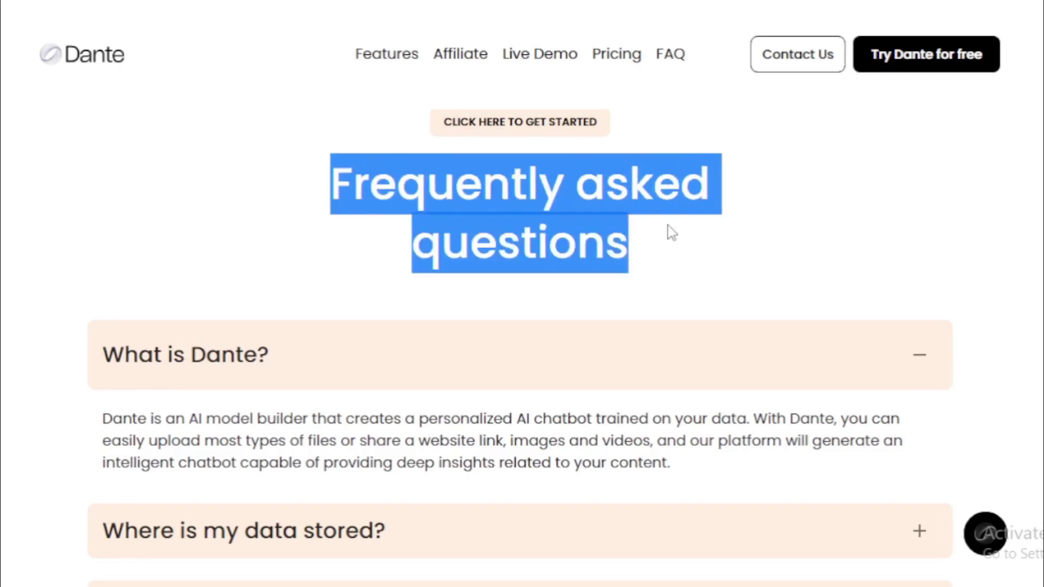
click(654, 263)
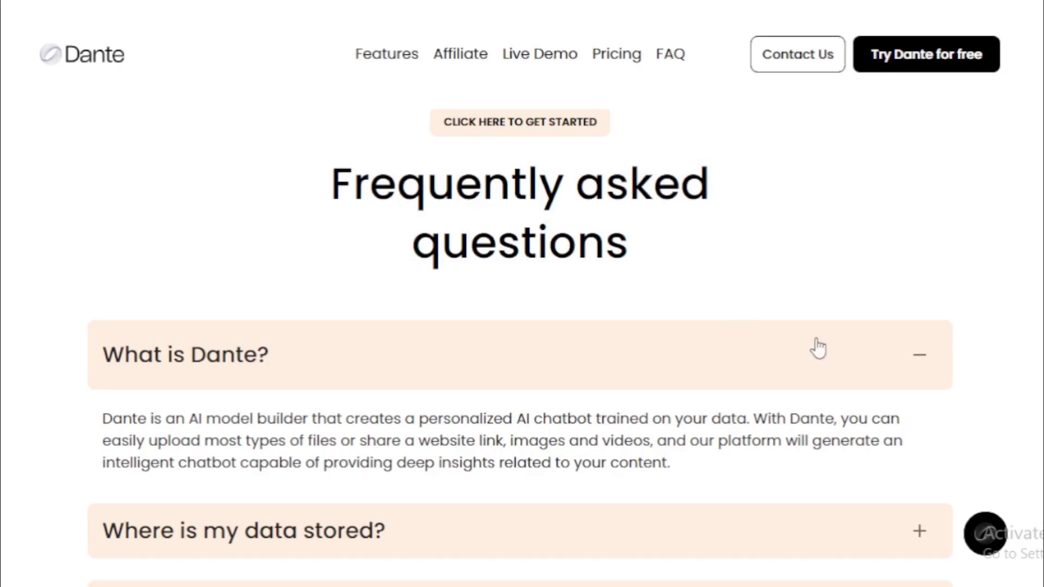
click(918, 355)
scroll(1038, 489, down, 10)
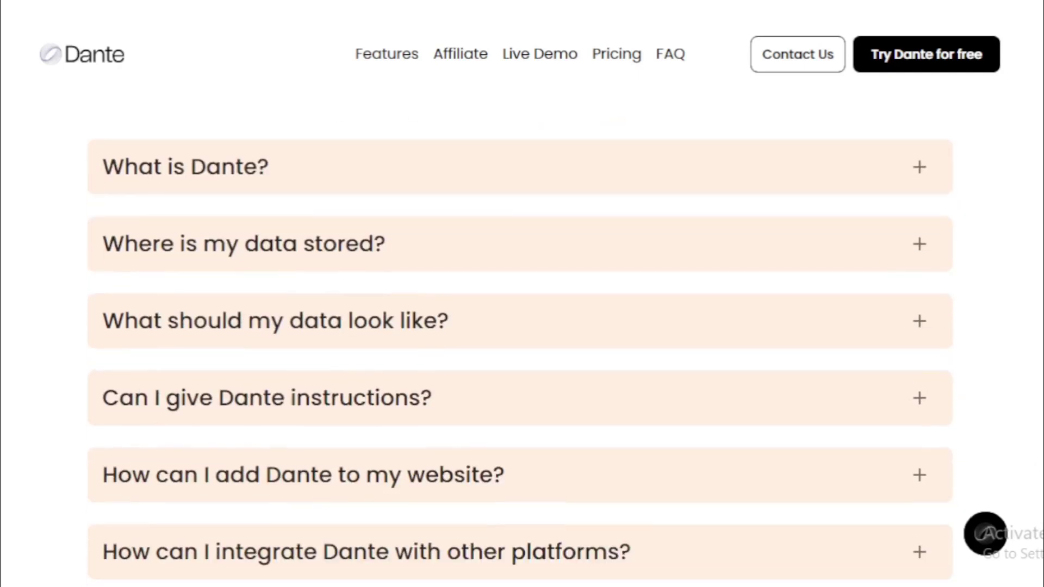
- Return to the homepage's opening section, start building a chatbot and go from the sign-in page to the sign-up form
scroll(1034, 541, up, 20)
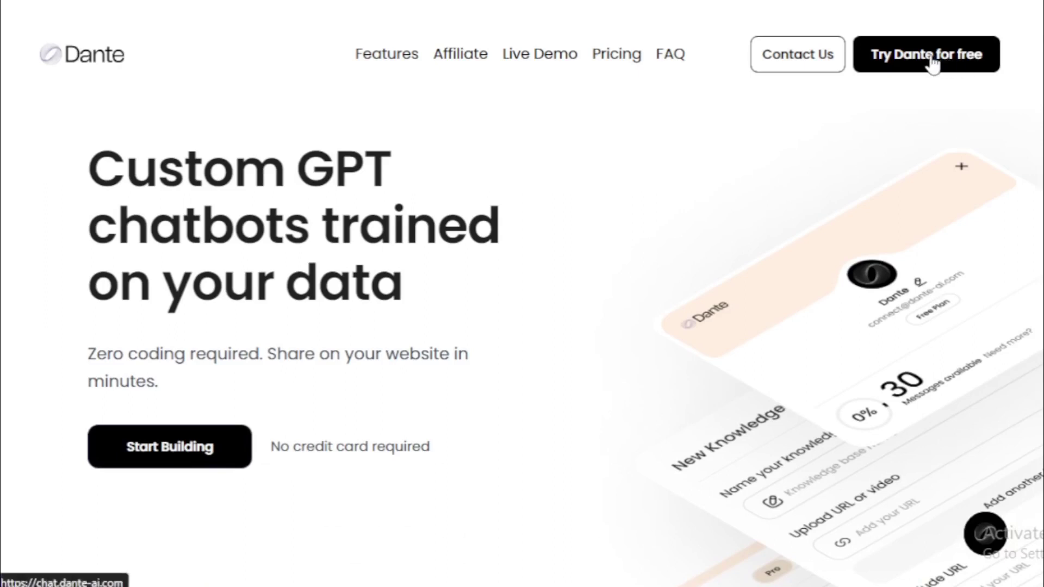
click(178, 451)
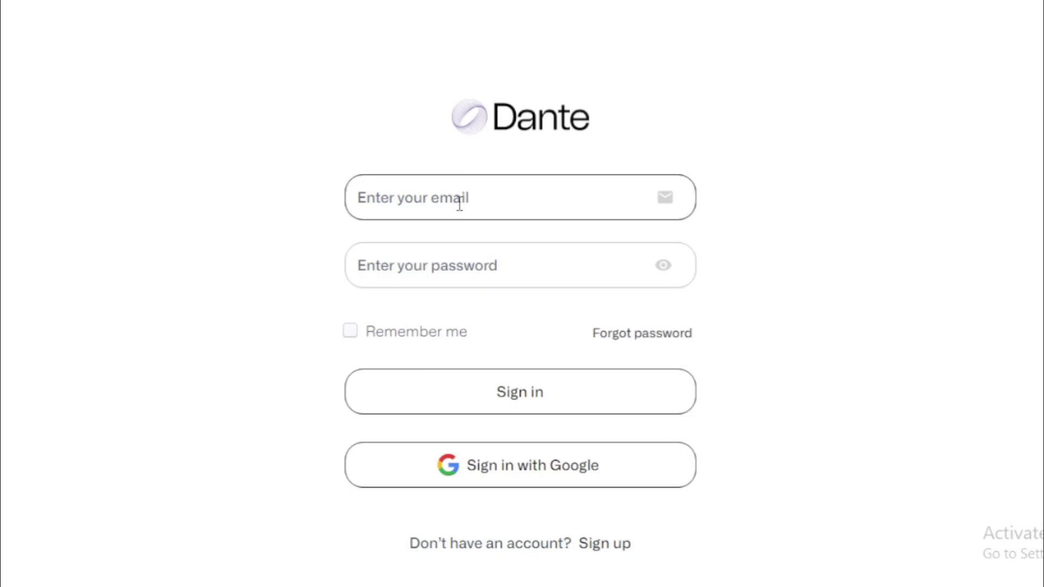
scroll(521, 326, down, 2)
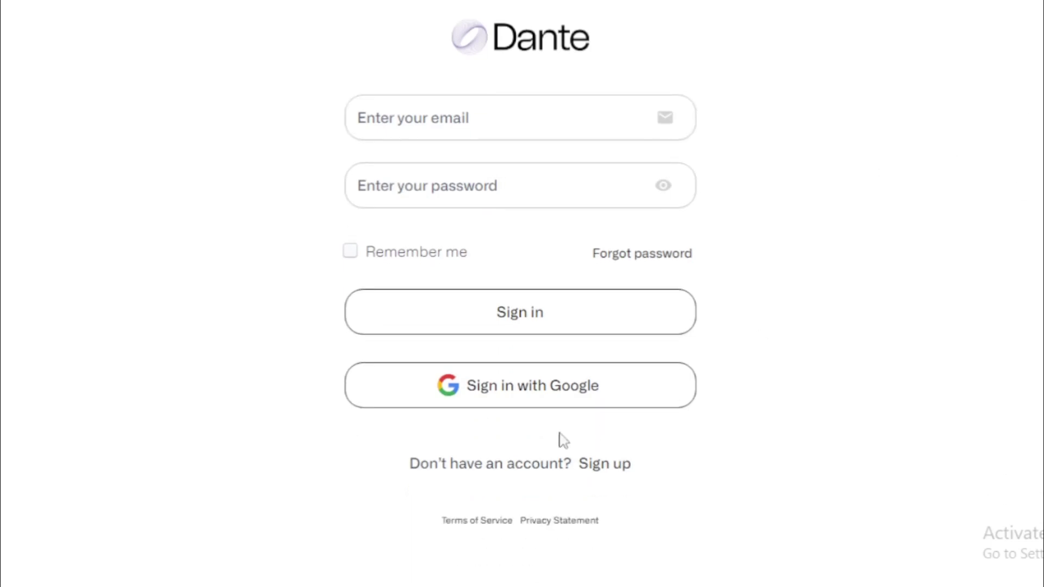
drag(402, 474, 560, 472)
click(604, 472)
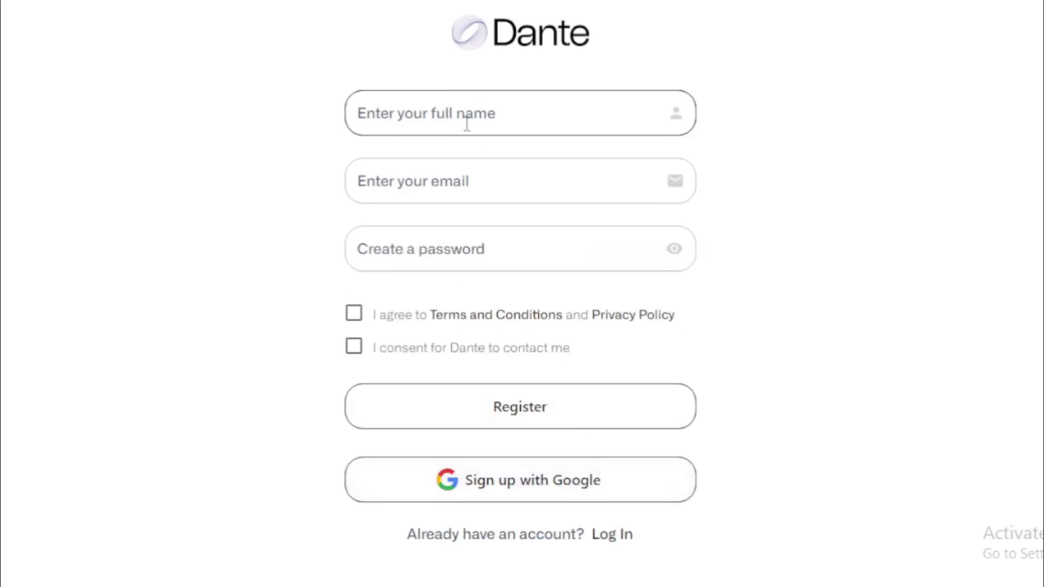
- Go through the sign-up form's full name, email and password fields without filling them in
click(460, 110)
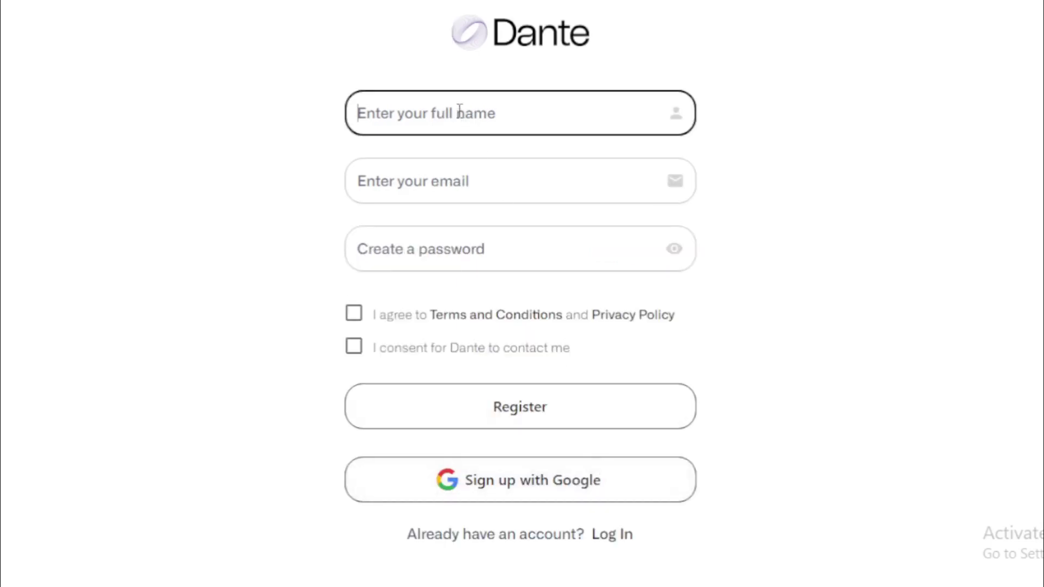
click(452, 181)
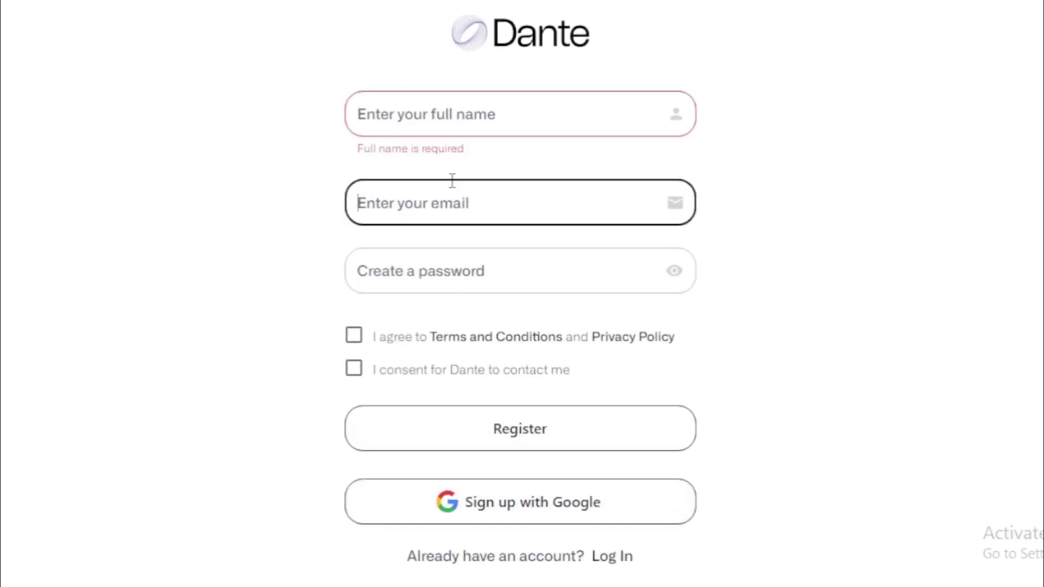
click(442, 272)
- Agree to the Terms and Conditions and Privacy Policy and consent to being contacted by Dante
click(354, 362)
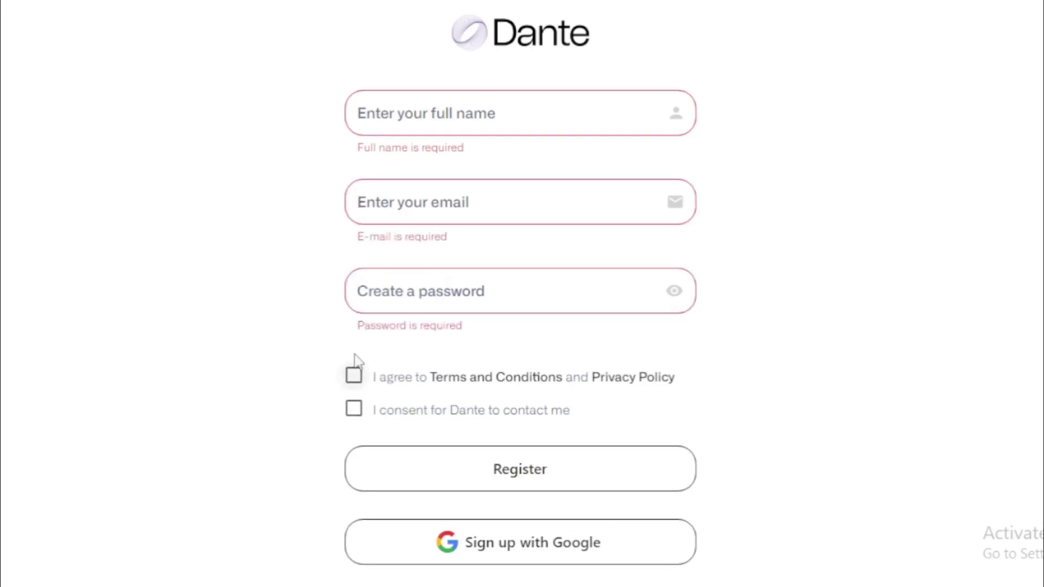
click(354, 376)
click(354, 411)
scroll(1041, 145, down, 1)
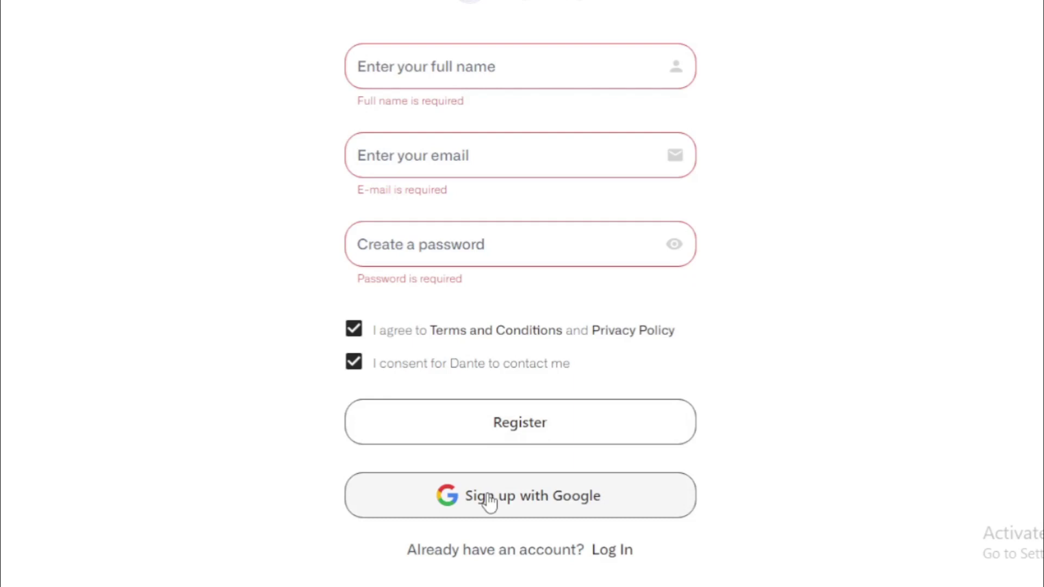
- Switch to the login form for an existing account and go to its email and password fields
click(604, 555)
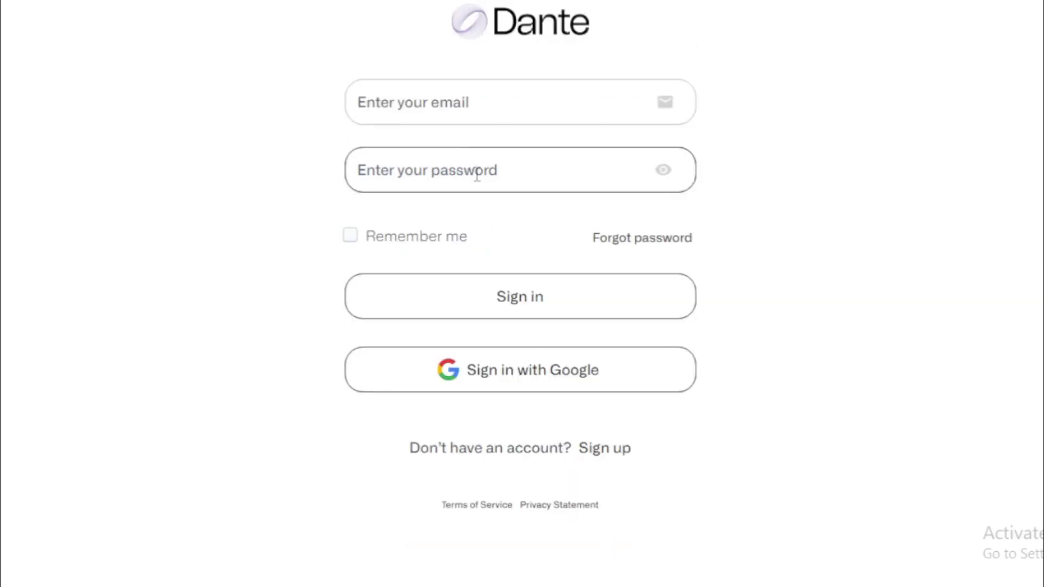
click(452, 103)
click(445, 169)
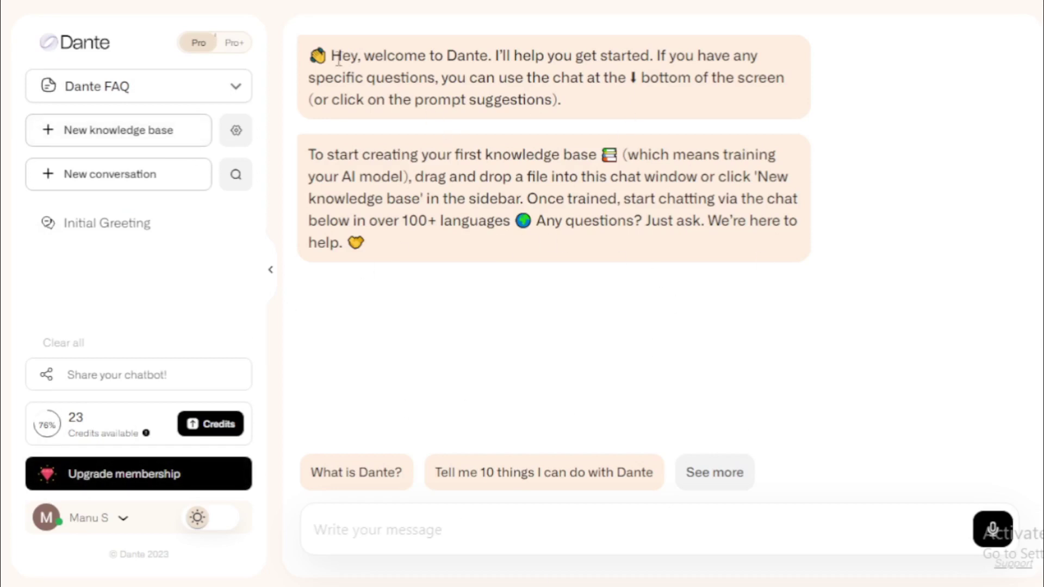
- Read the two welcome messages in the dashboard chat, including how to create a first knowledge base
drag(330, 55, 595, 112)
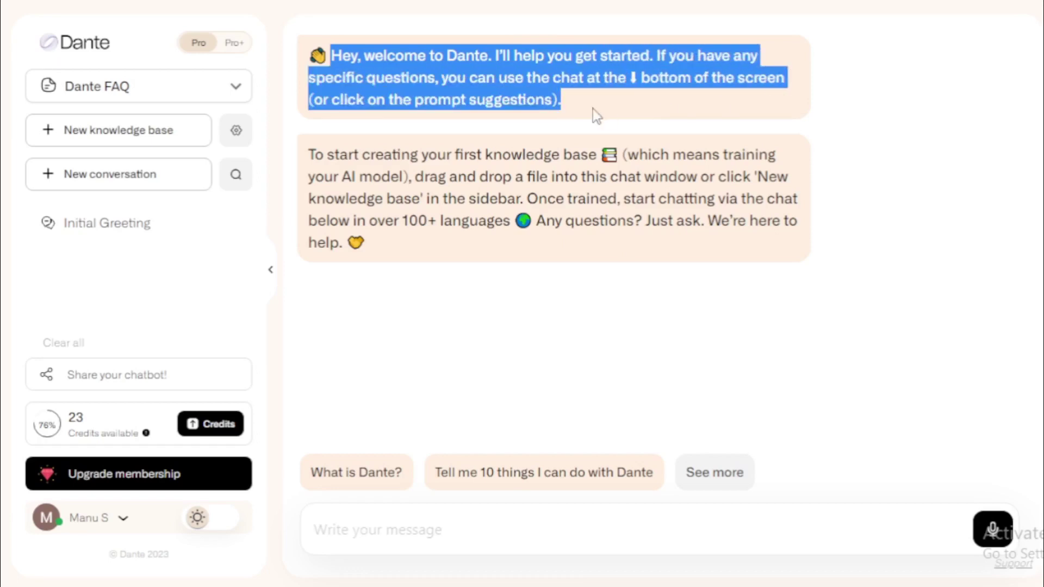
drag(313, 155, 686, 256)
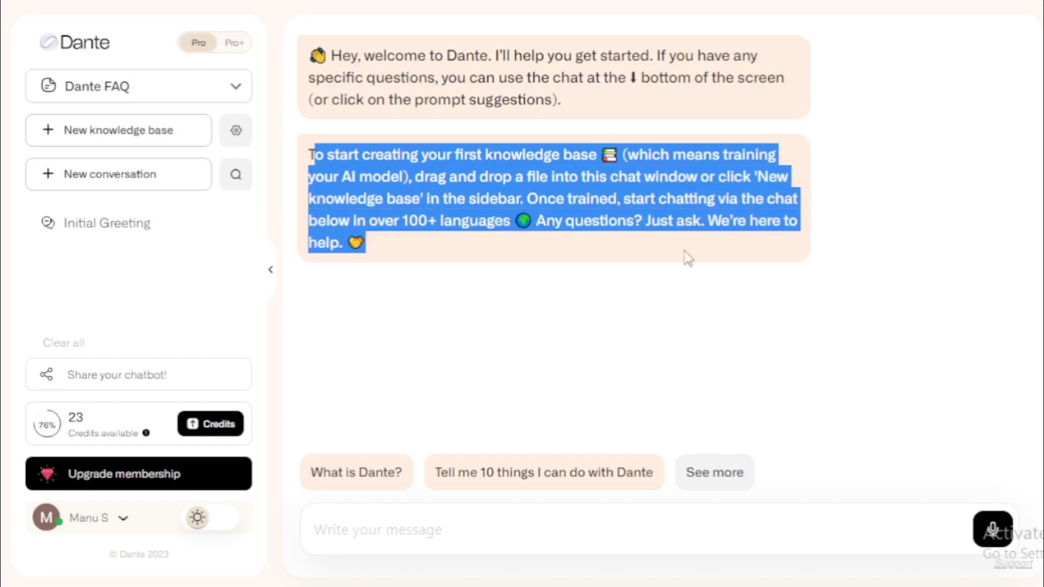
click(649, 257)
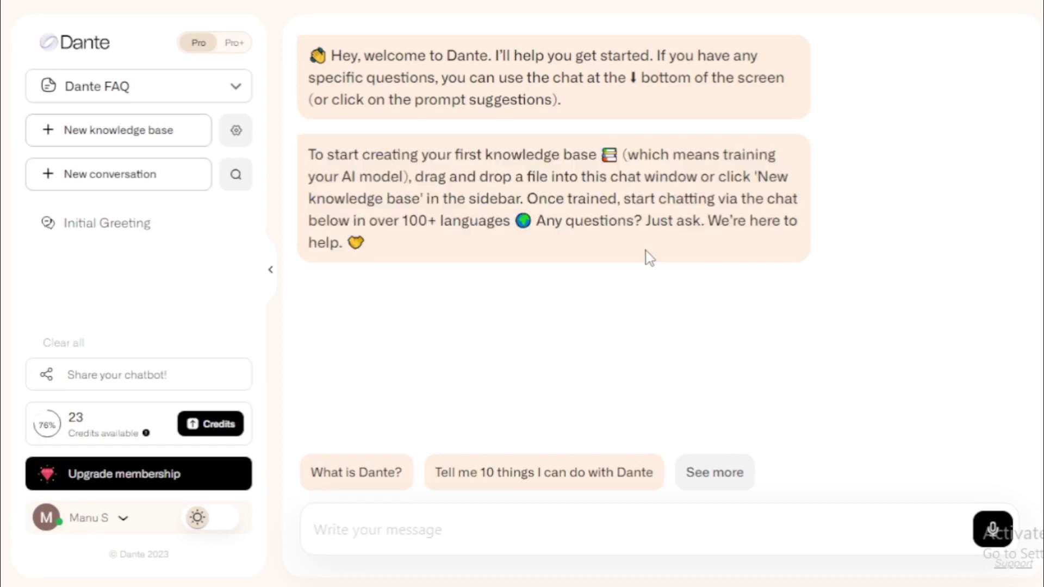
- Ask the chatbot the suggested question "What is Dante?" and read its answer
click(356, 476)
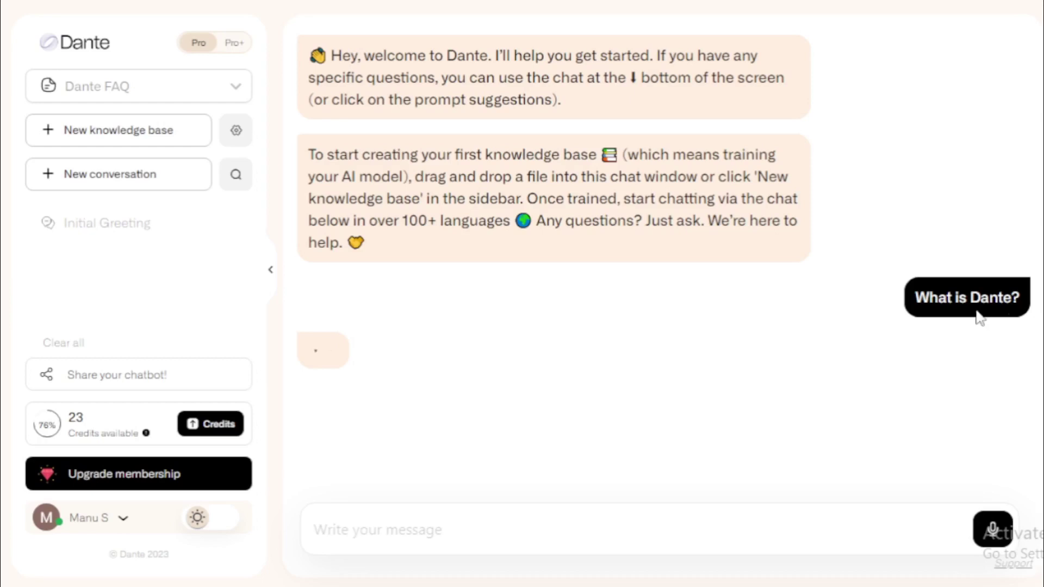
mouse_move(501, 361)
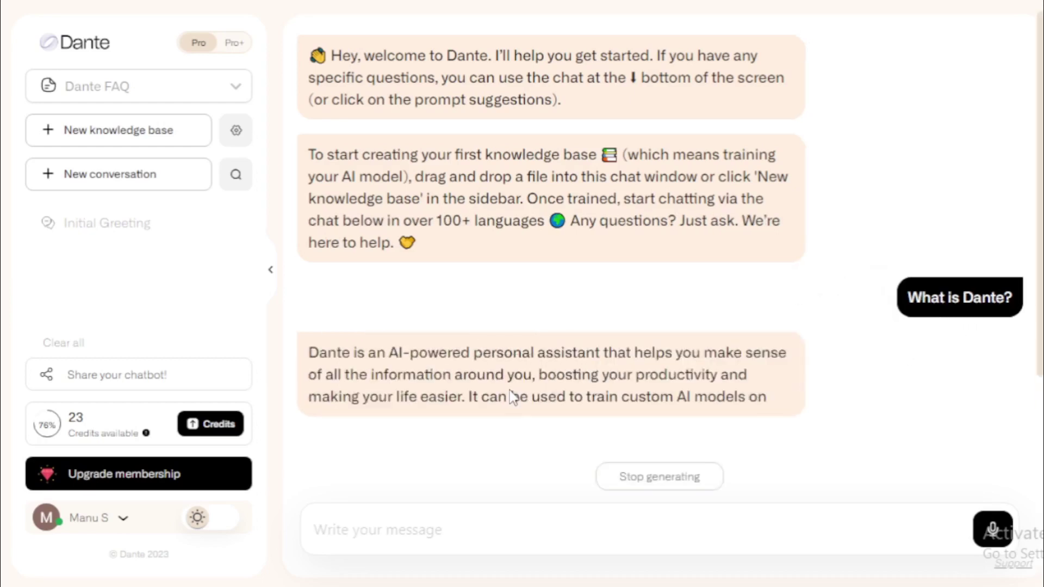
mouse_move(722, 364)
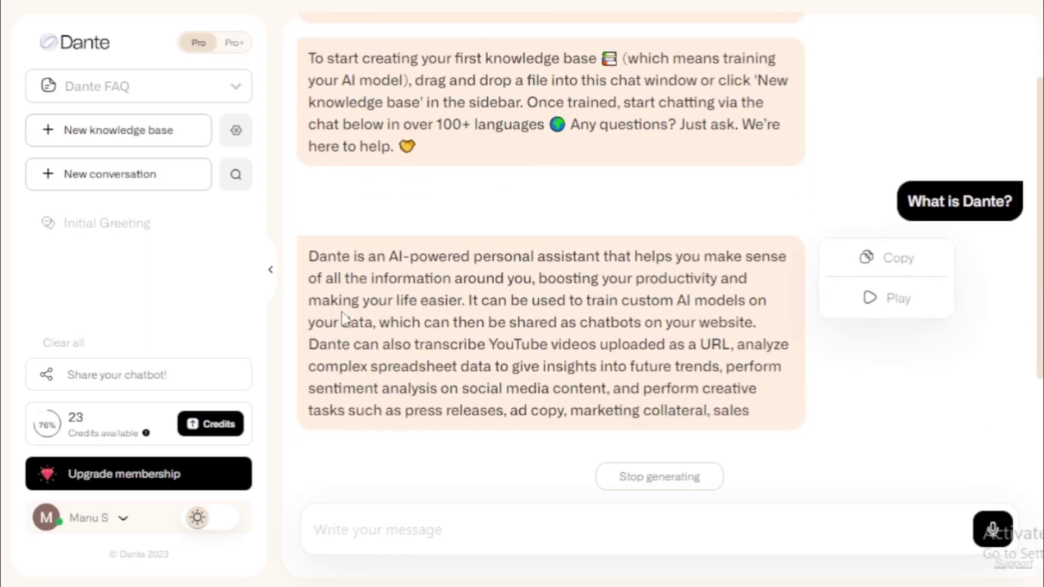
drag(309, 234, 416, 430)
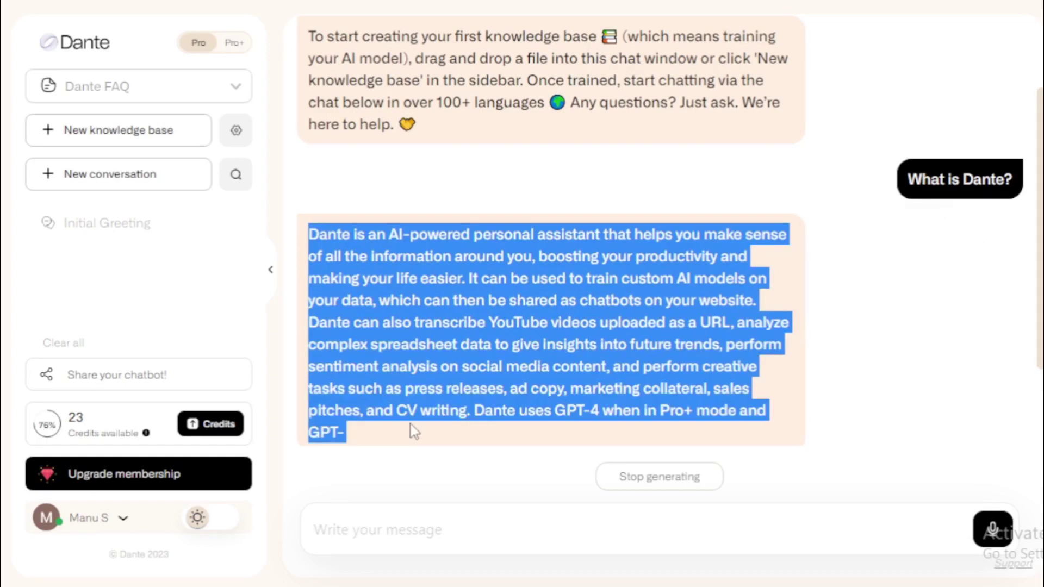
click(364, 269)
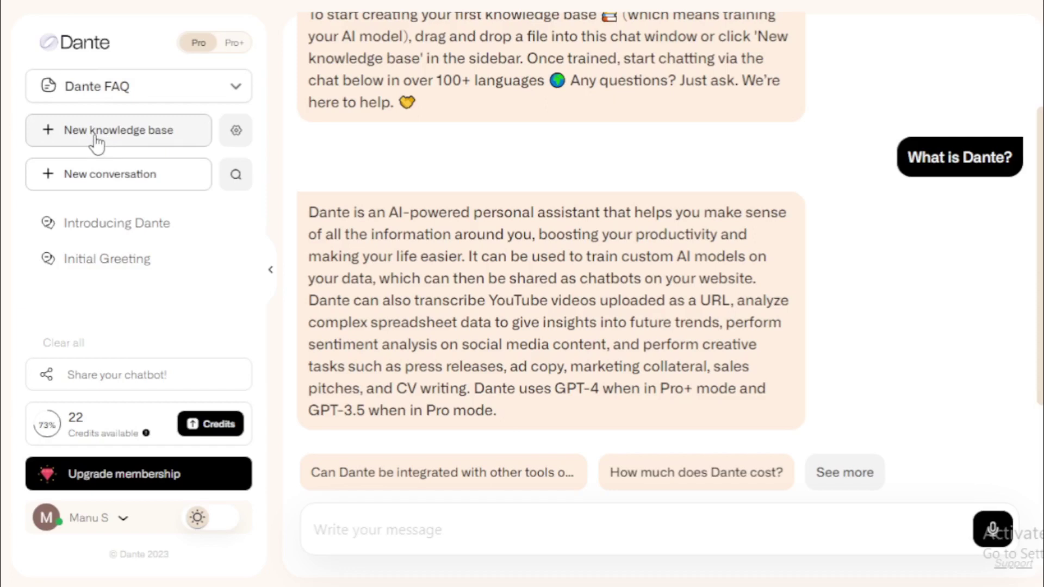
- Start a new knowledge base and name it PDF
click(152, 137)
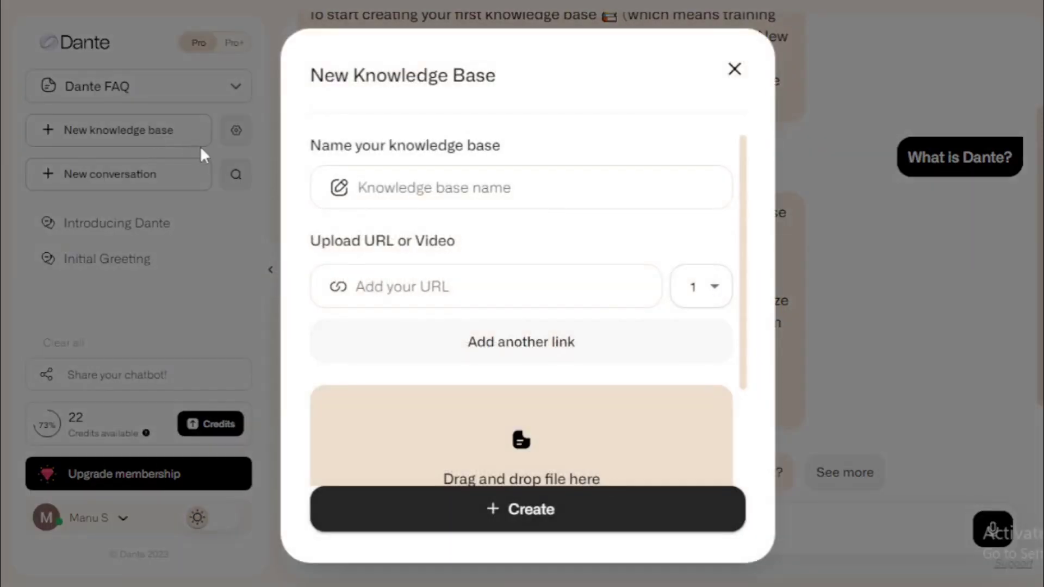
drag(500, 80, 308, 84)
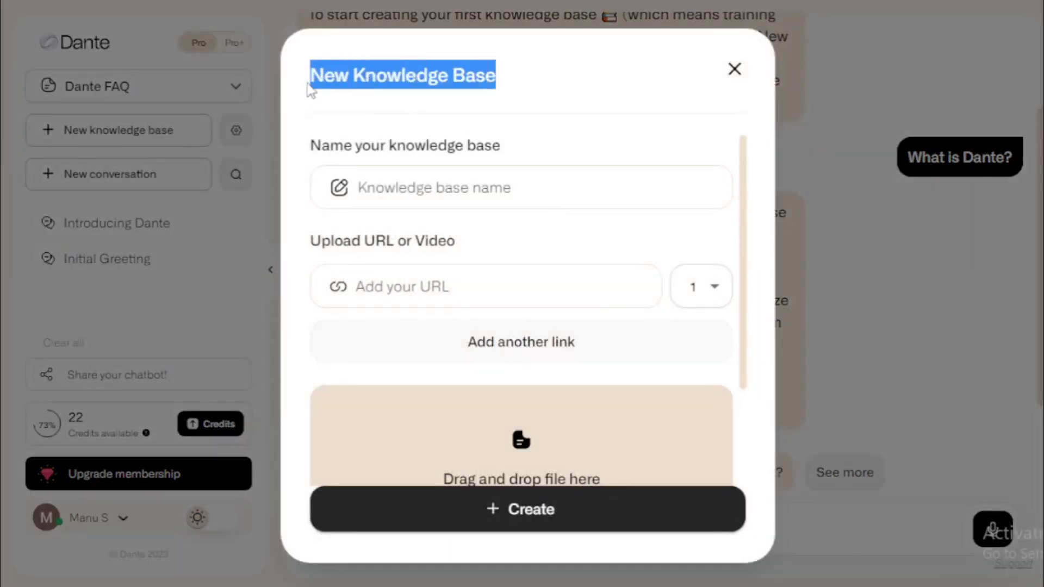
click(452, 158)
drag(510, 144, 313, 149)
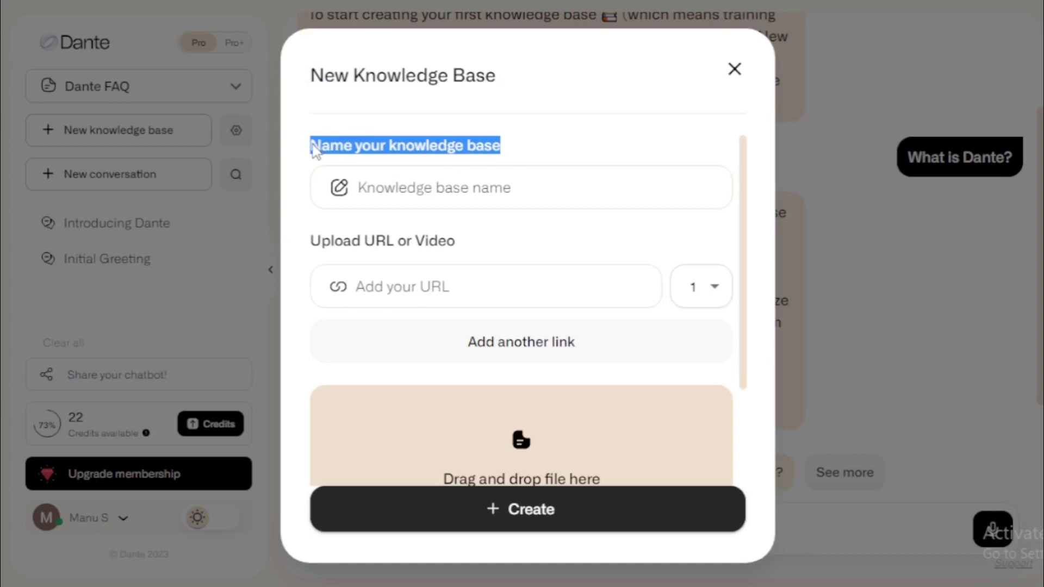
click(315, 150)
click(510, 187)
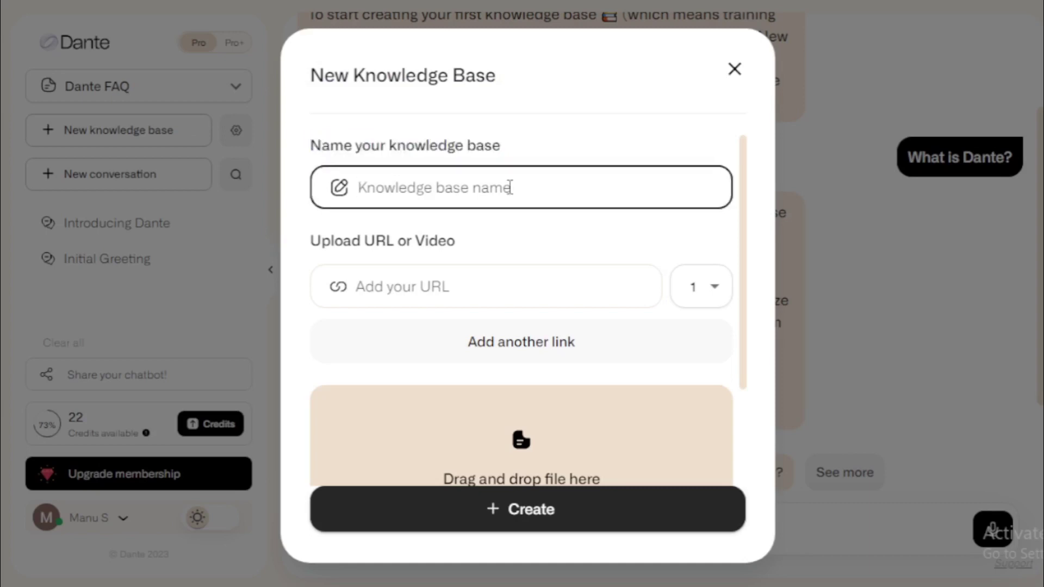
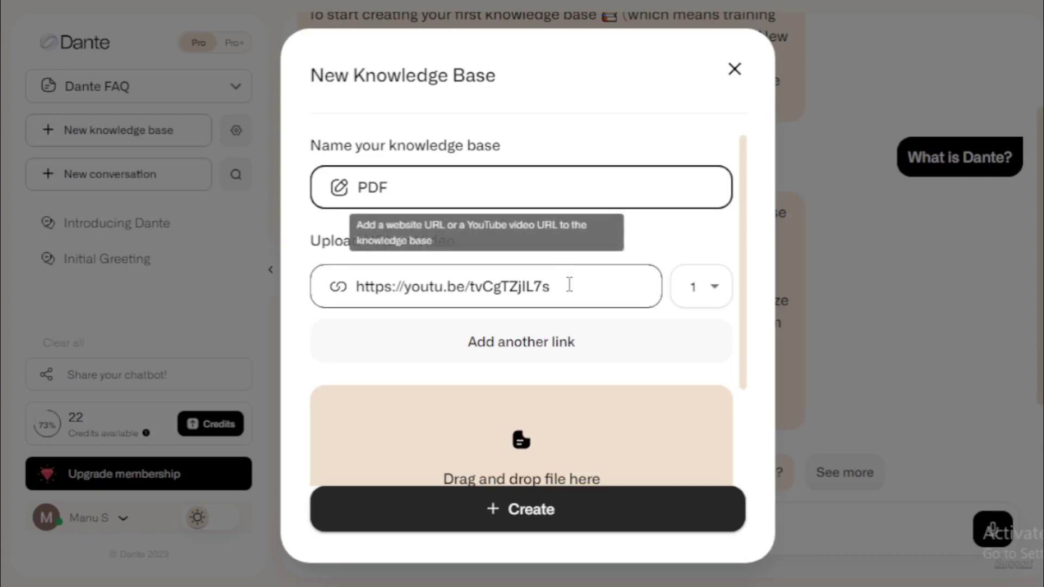
- Review the knowledge base form's YouTube link and its file upload area
drag(569, 285, 348, 288)
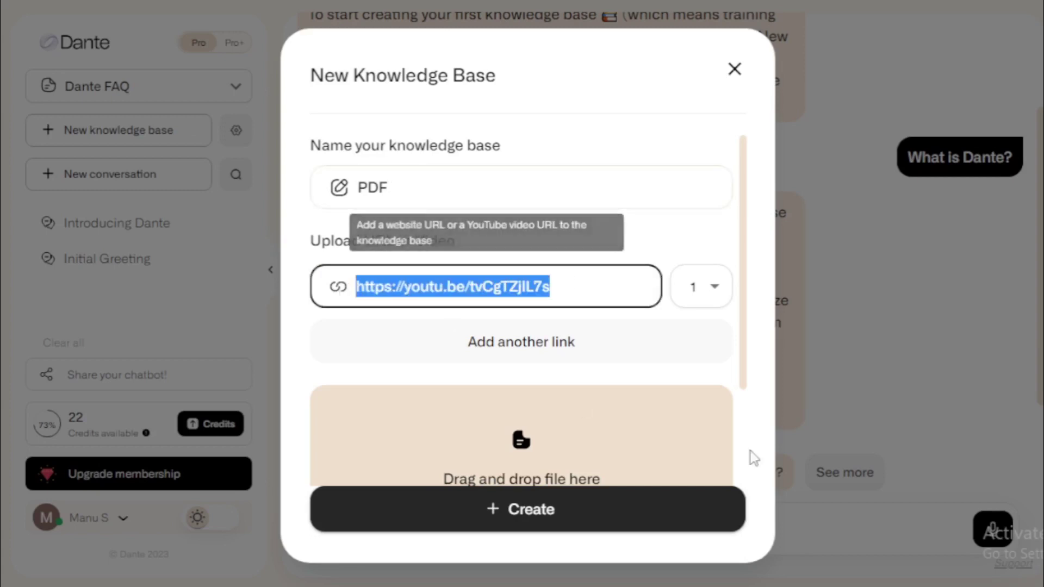
drag(745, 313, 746, 382)
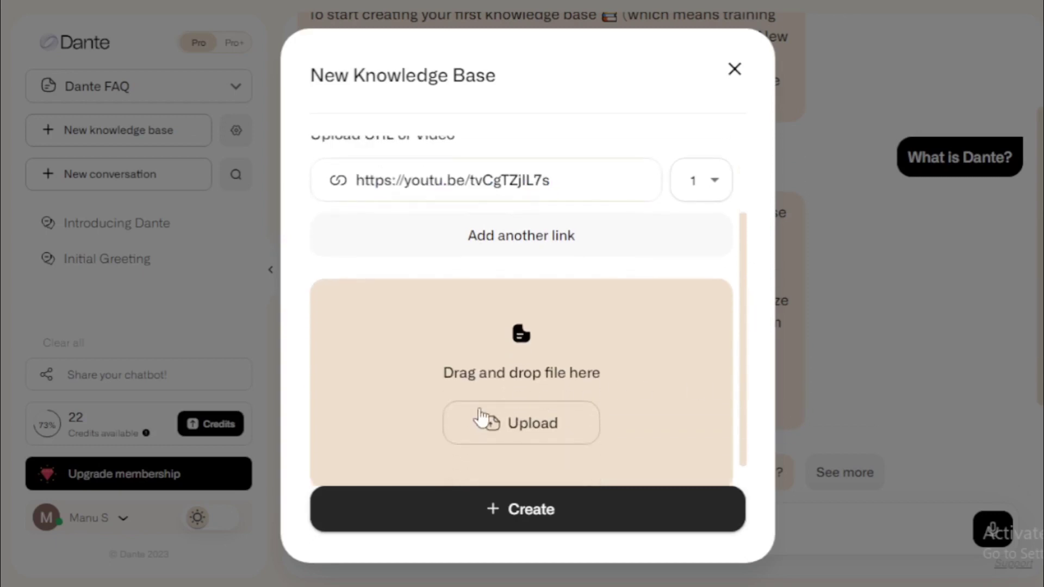
drag(746, 337, 748, 376)
click(714, 262)
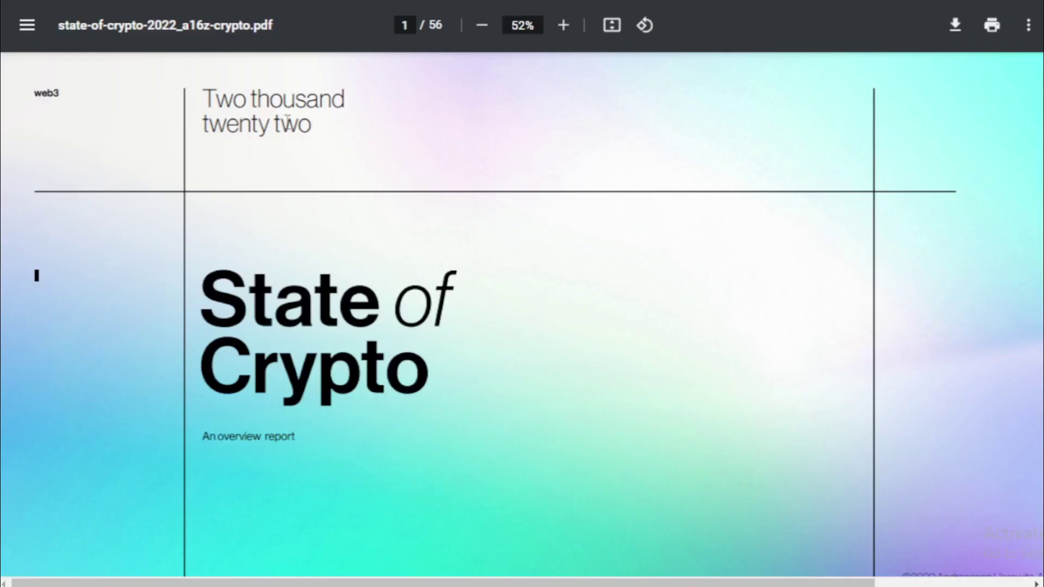
- Switch to state-of-crypto-2022_a16z-crypto.pdf and examine its file name and cover title
drag(254, 25, 58, 25)
click(115, 22)
drag(178, 28, 66, 22)
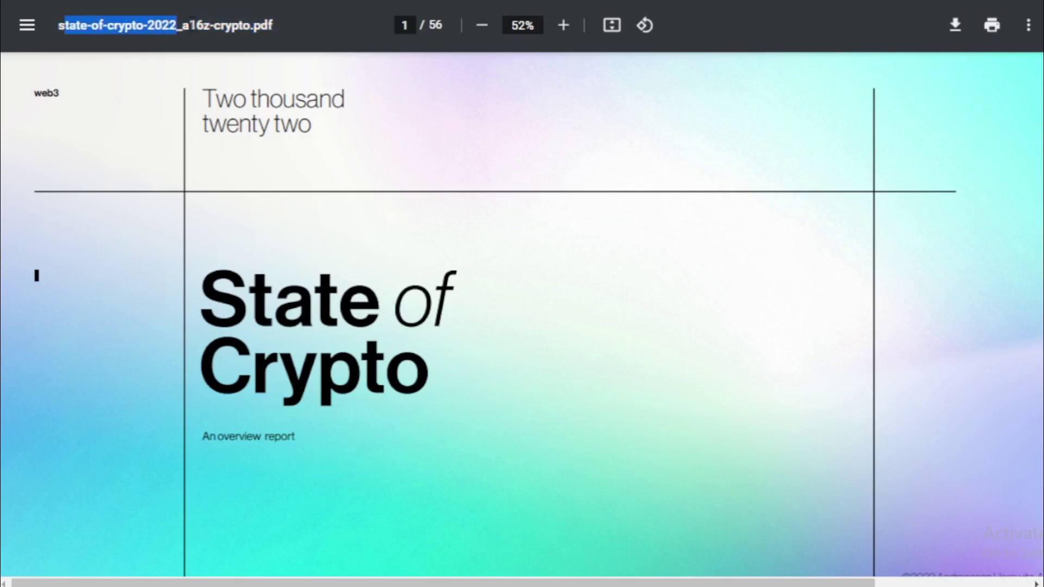
drag(182, 25, 250, 25)
click(250, 27)
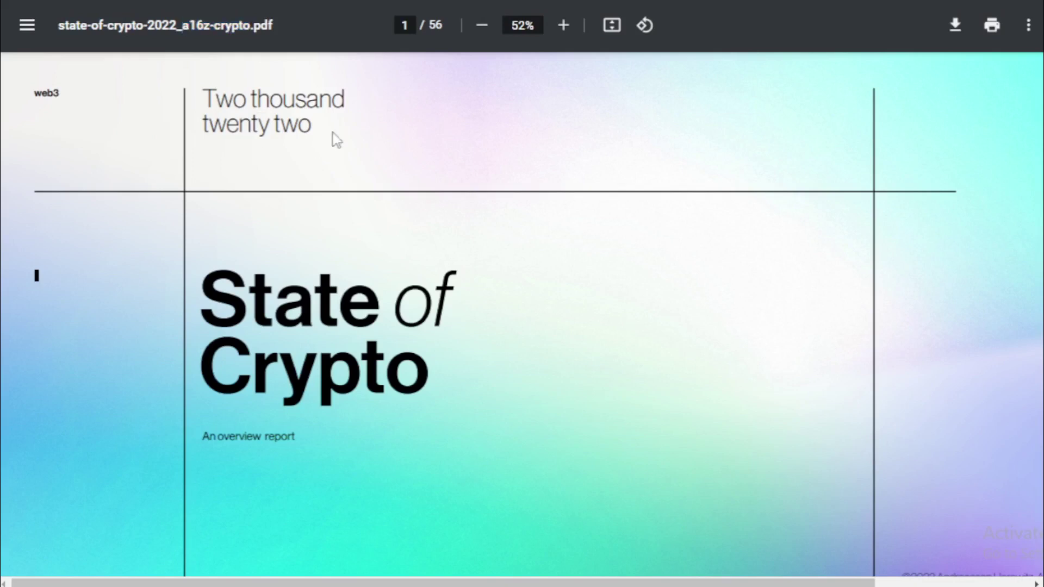
drag(503, 333, 343, 339)
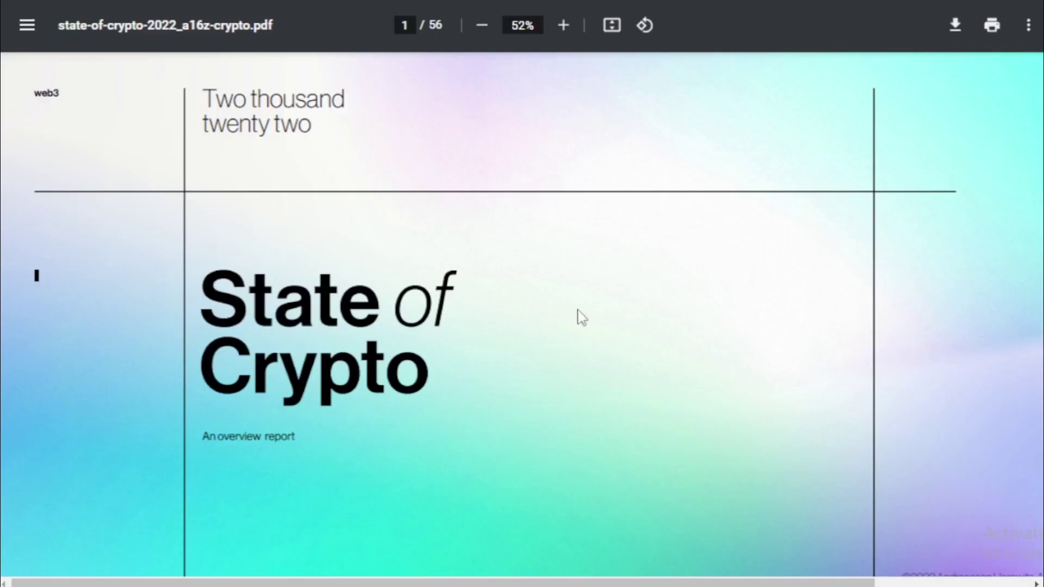
- Reduce the PDF's magnification to 33% and look over its cover and the "What is web3?" page
scroll(958, 331, down, 8)
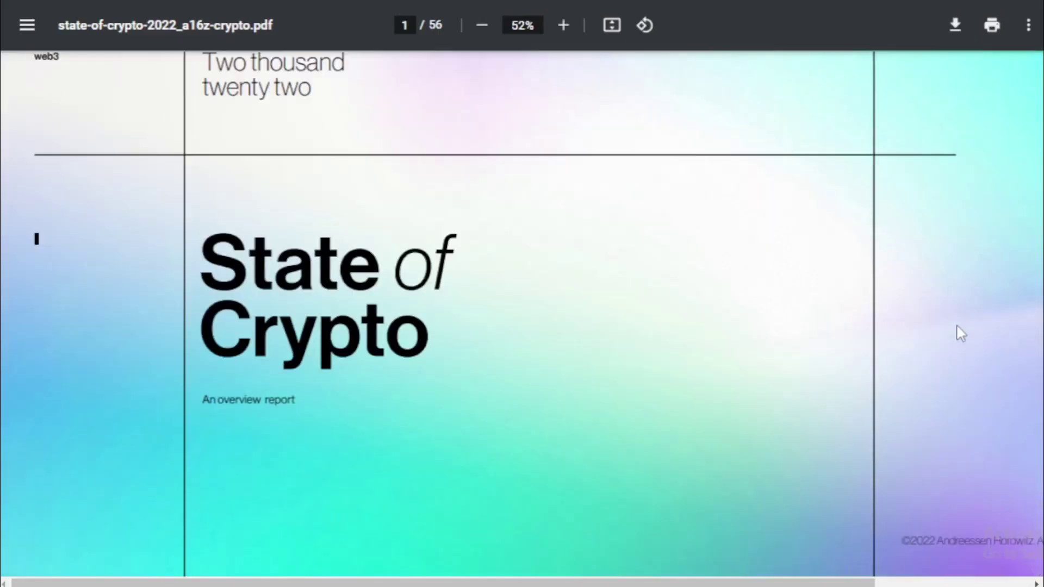
scroll(961, 333, down, 3)
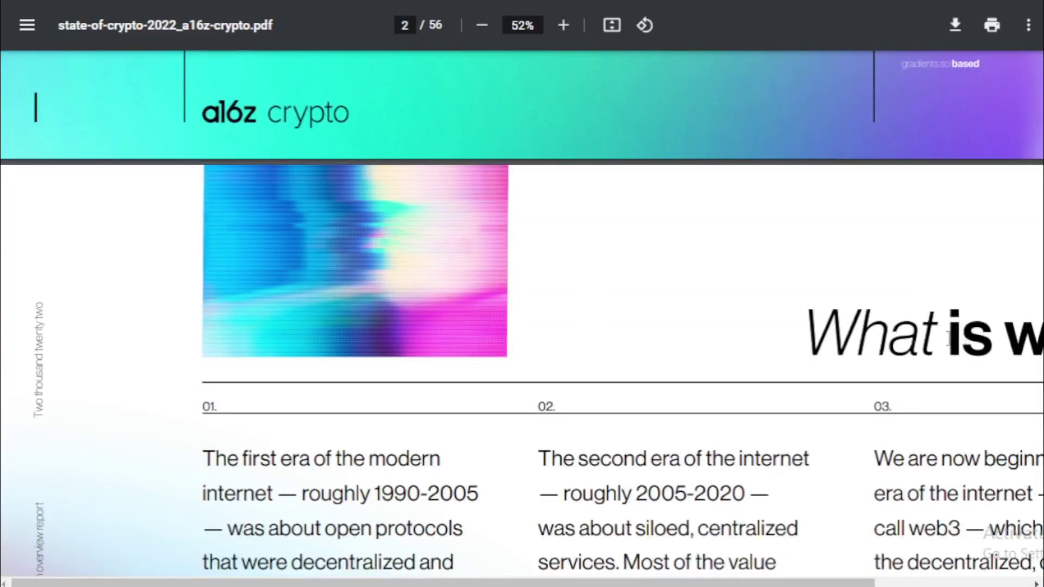
click(481, 25)
click(481, 25)
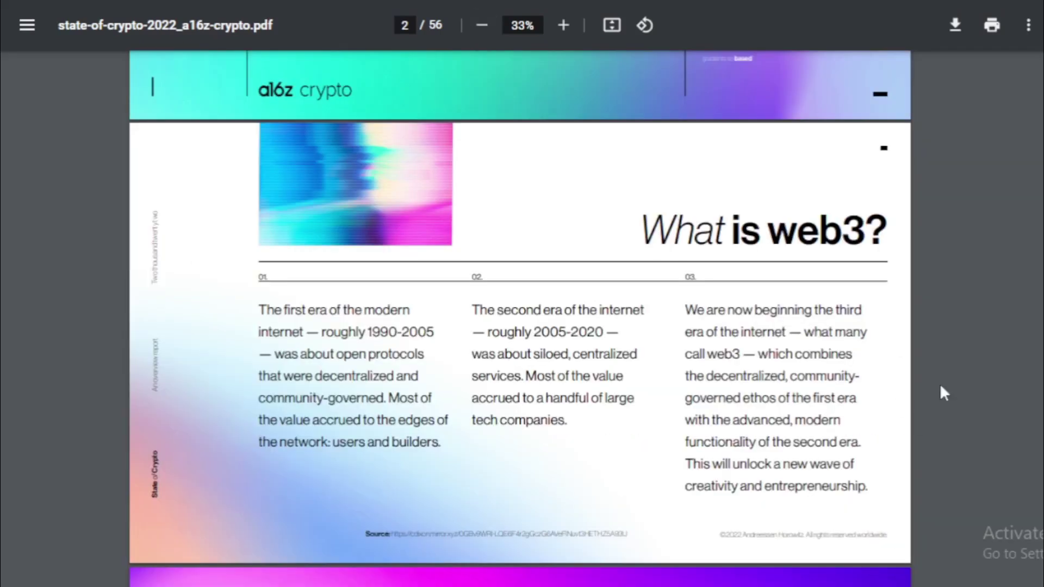
scroll(976, 245, up, 7)
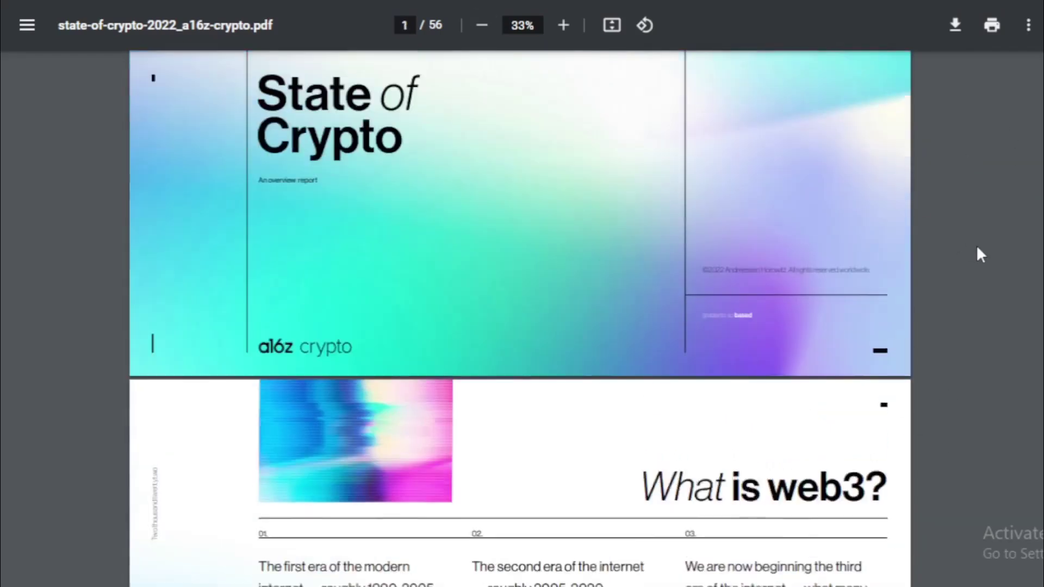
scroll(977, 244, down, 8)
scroll(977, 247, down, 1)
drag(643, 163, 891, 163)
click(912, 213)
- Skim the State of Crypto report from "Why Web3 Matters" through the blockchain, layer 2 and stablecoin pages
scroll(912, 213, down, 15)
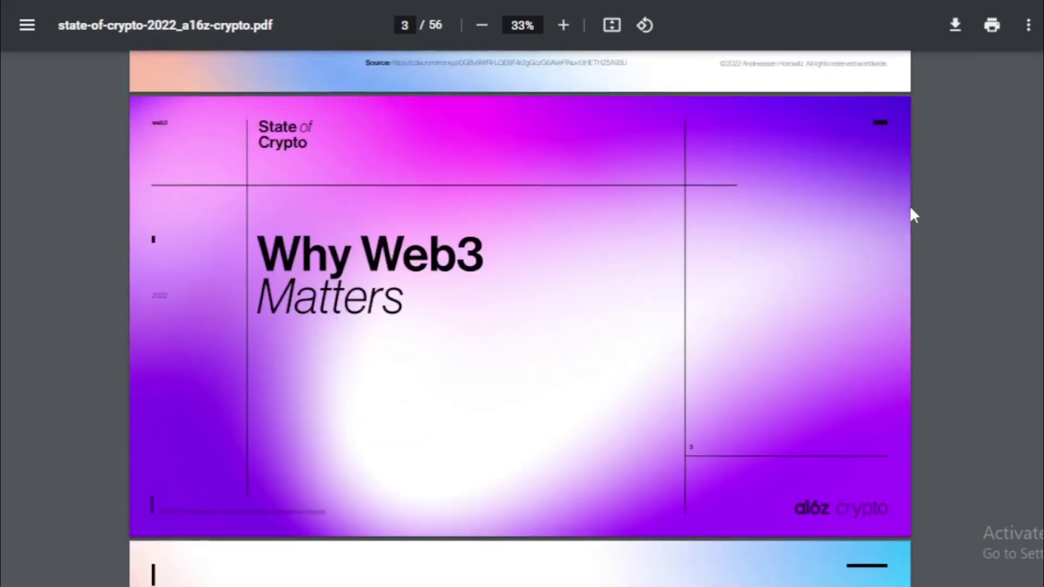
scroll(910, 209, down, 15)
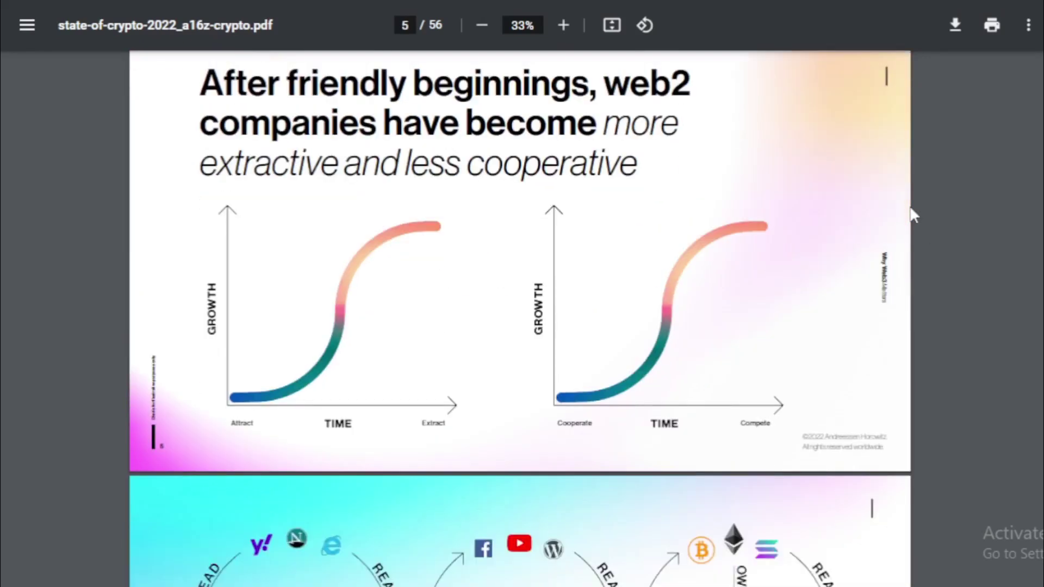
scroll(912, 214, down, 15)
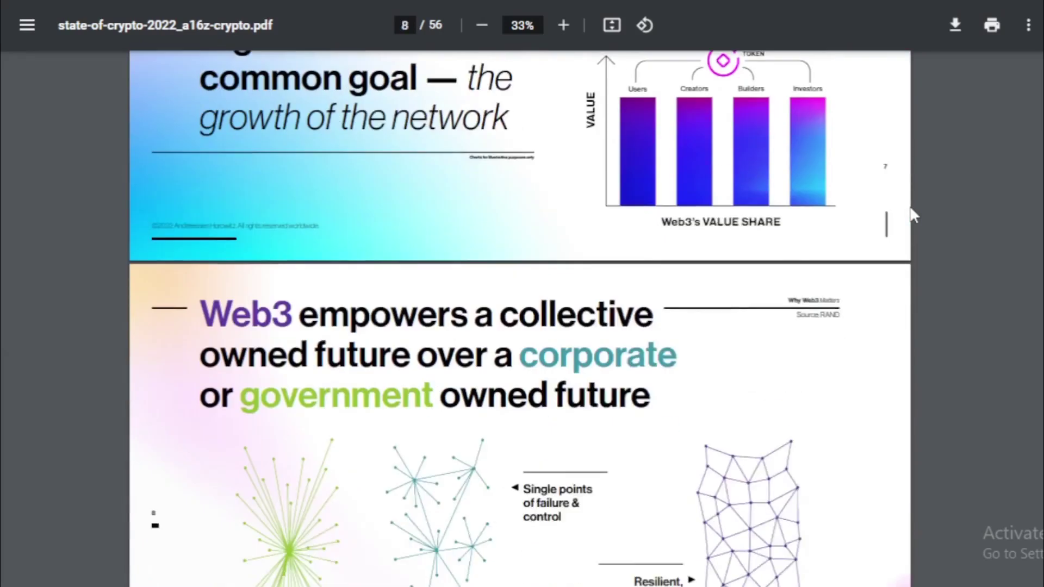
scroll(912, 214, down, 12)
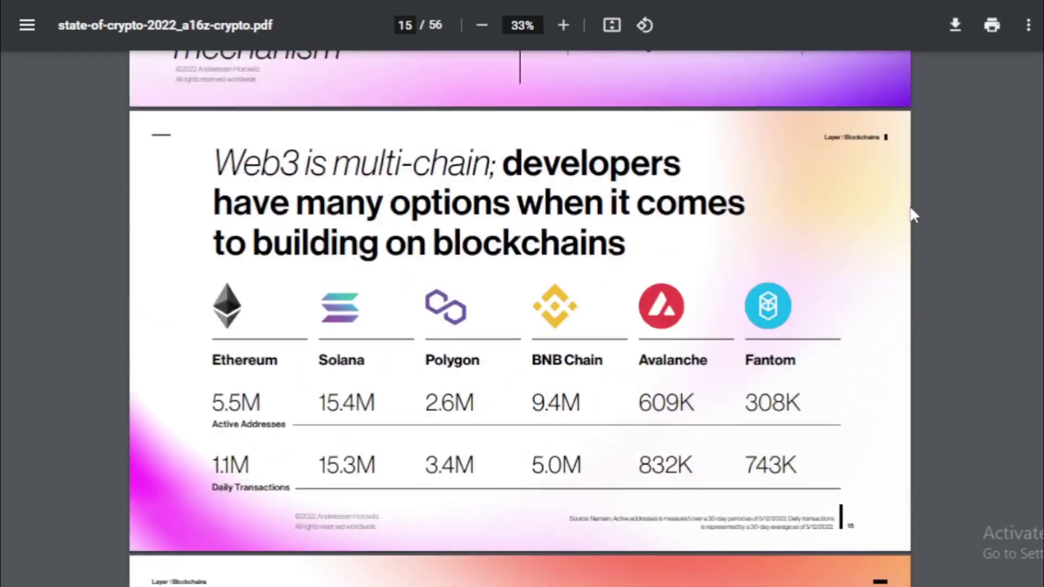
scroll(912, 214, down, 20)
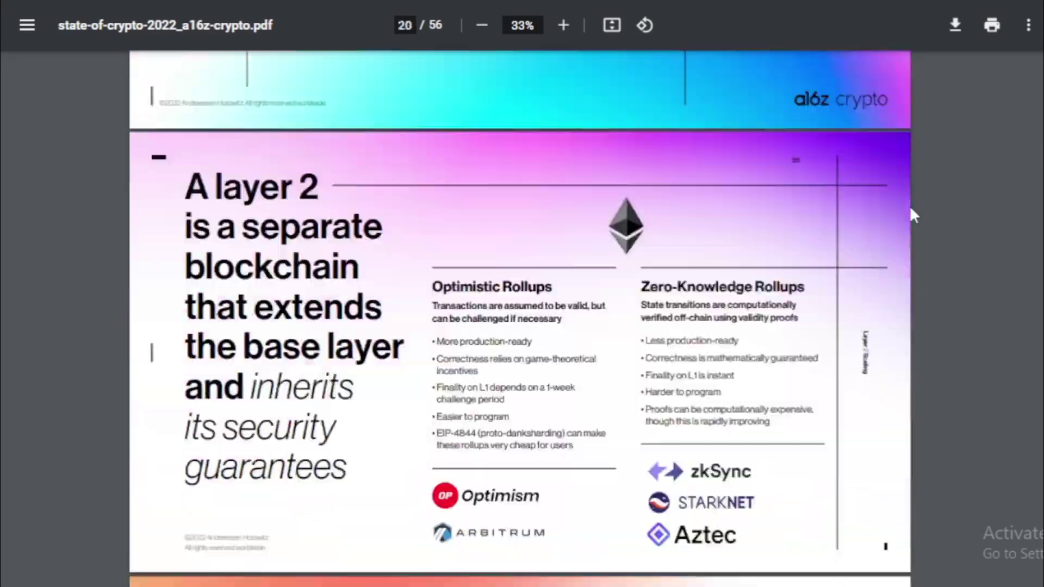
scroll(911, 214, down, 20)
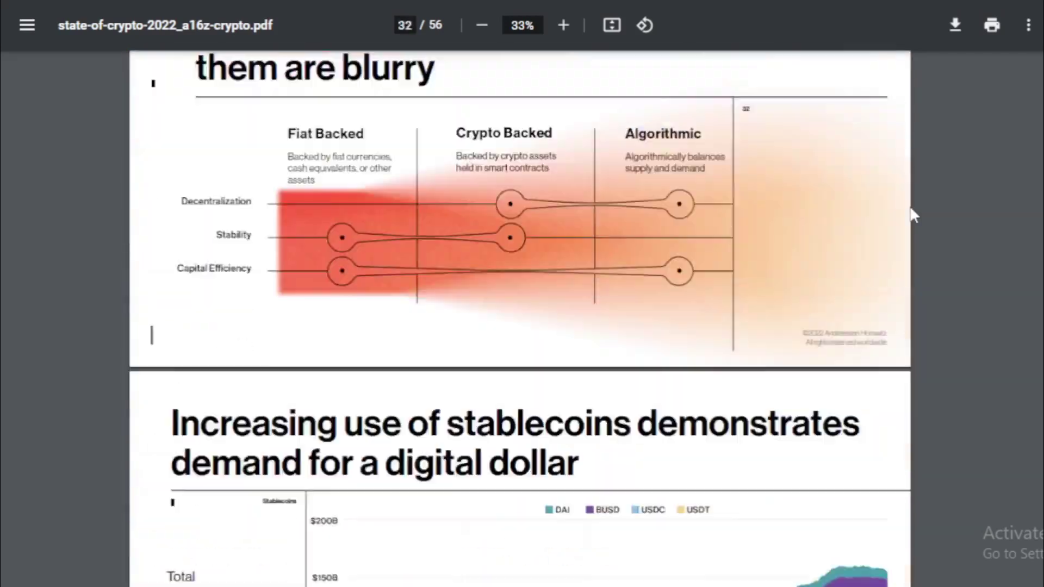
scroll(913, 215, down, 20)
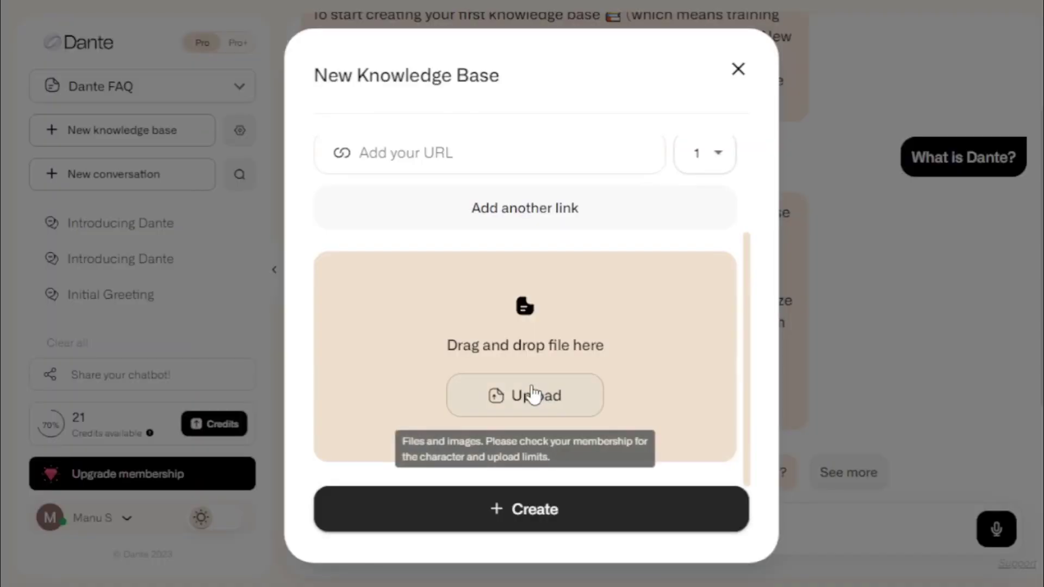
- Upload crypto.pdf from the Desktop to the new knowledge base in Dante, create it and close the form
click(533, 395)
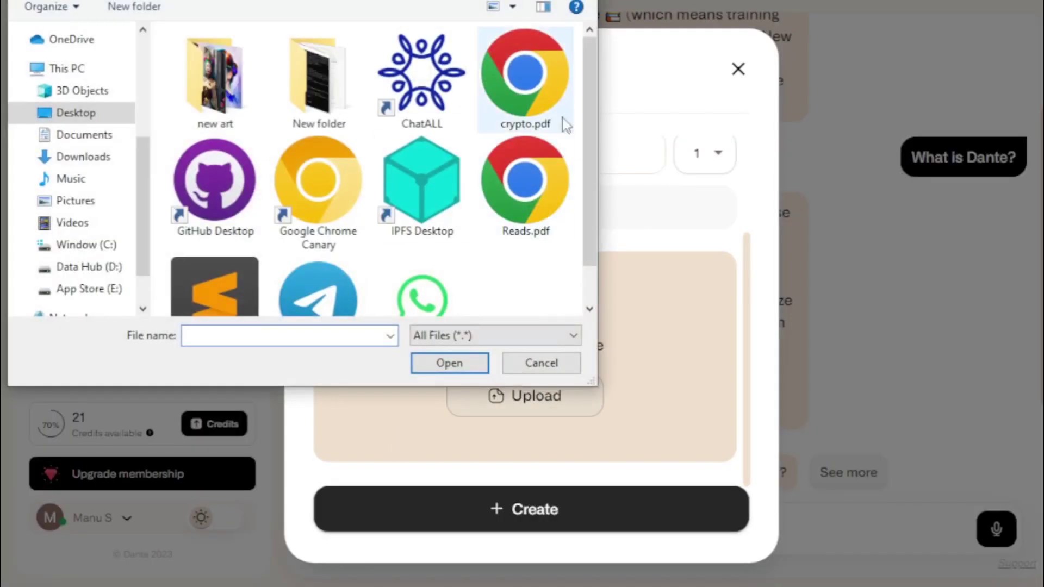
click(525, 81)
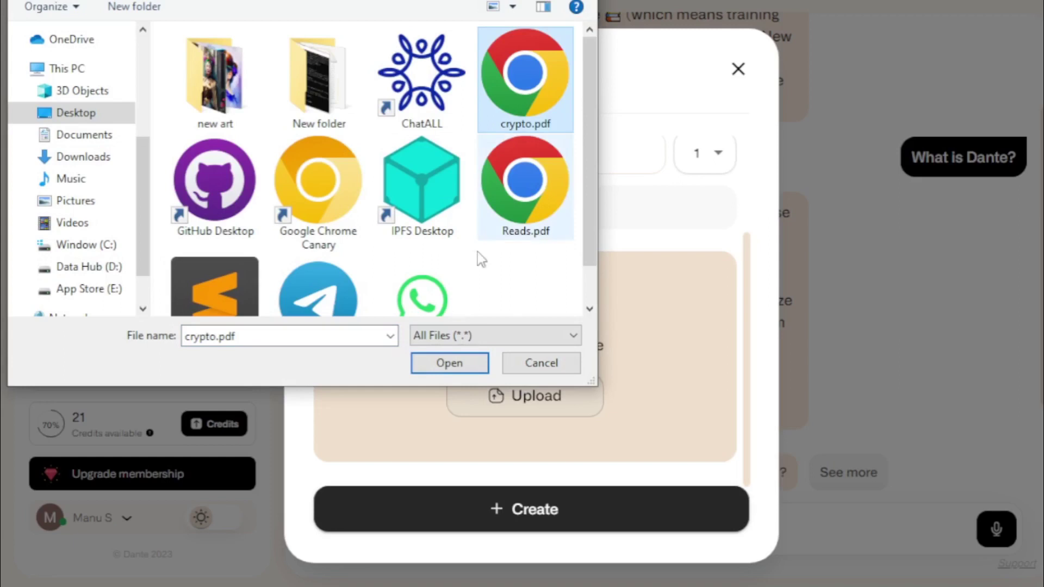
click(449, 363)
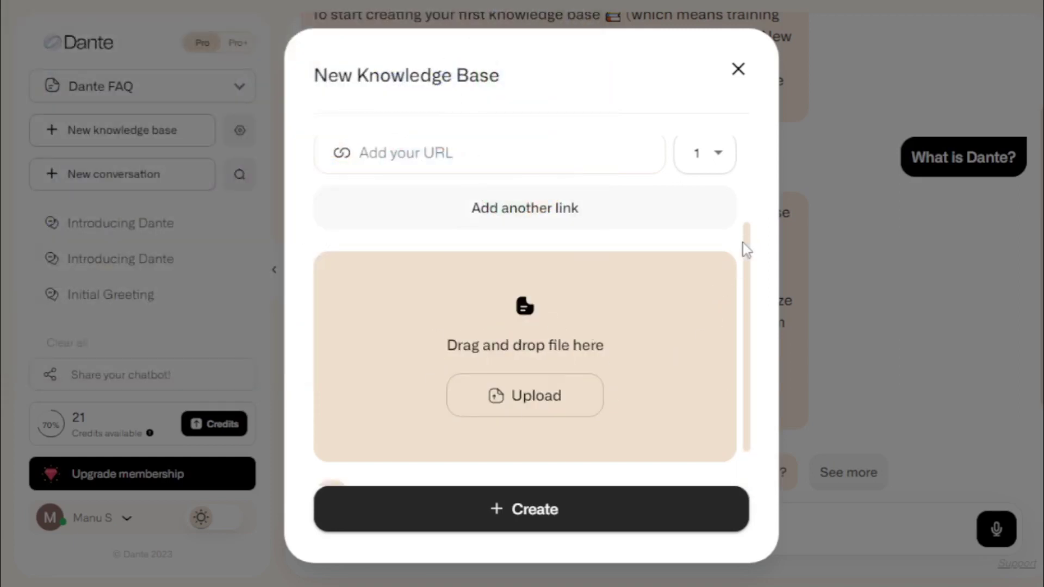
scroll(739, 304, down, 1)
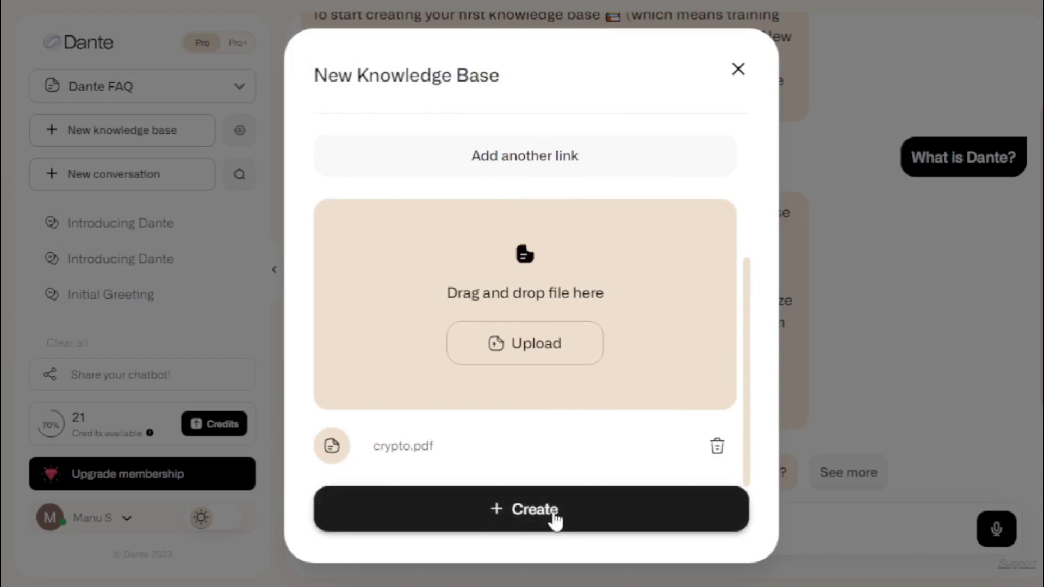
click(738, 69)
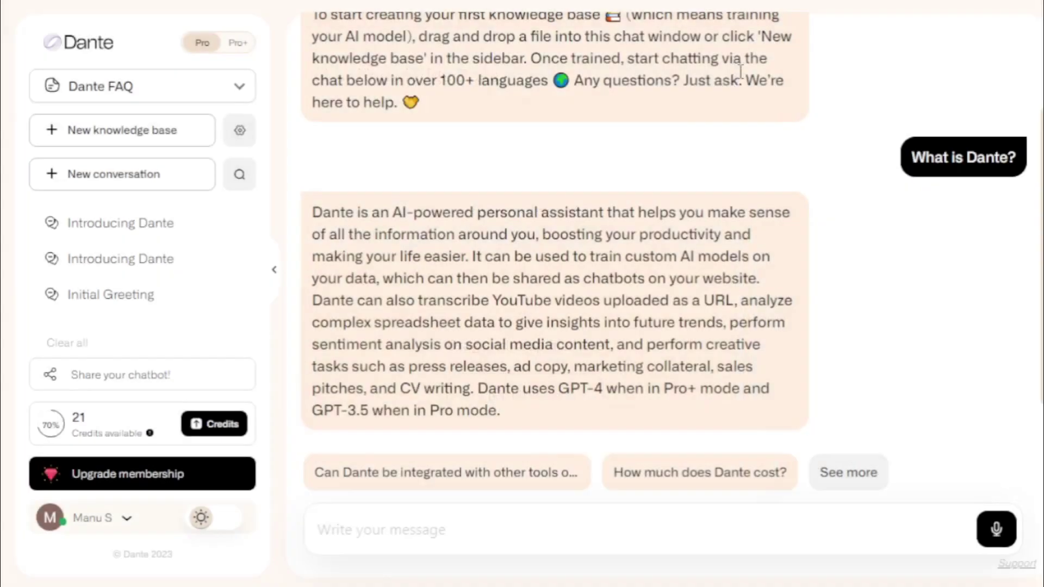
- Check the crypto knowledge base's files and its option for adding content in the knowledge base settings
click(239, 135)
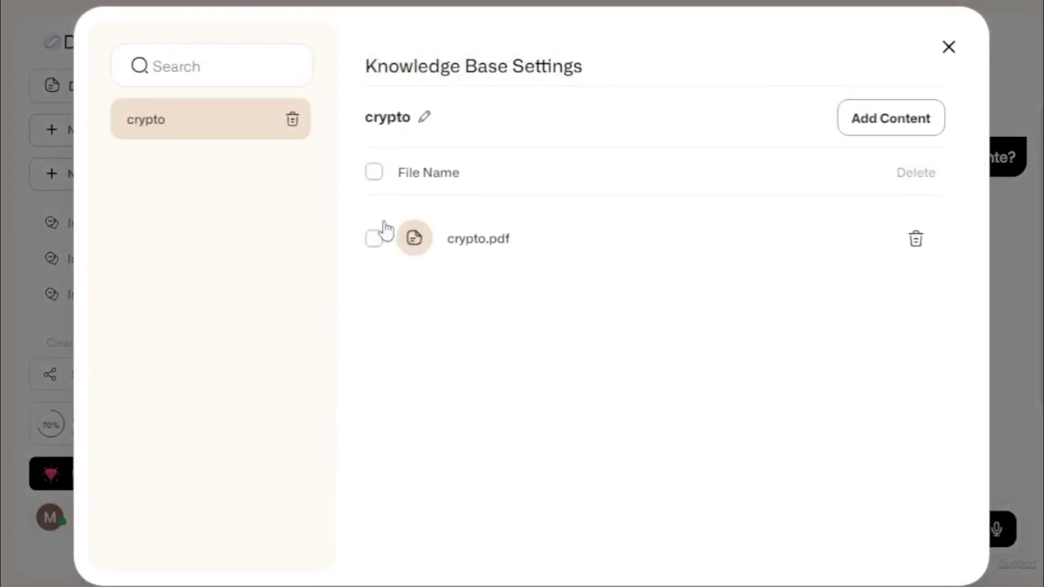
mouse_move(524, 245)
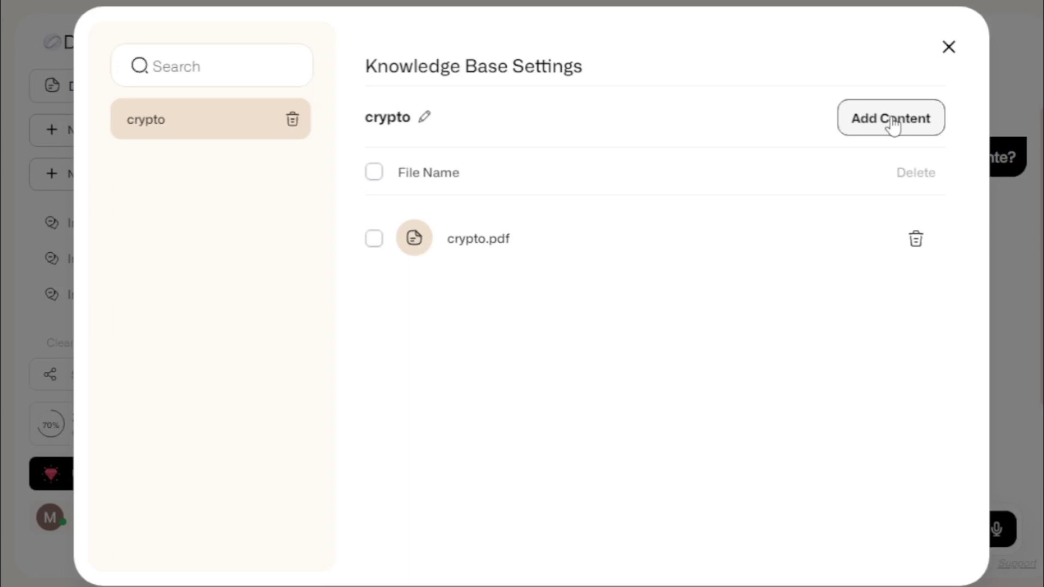
click(949, 50)
- Switch the chat to the crypto knowledge base and send the suggested prompt "Give me a summary of this knowledge base"
click(113, 179)
click(148, 92)
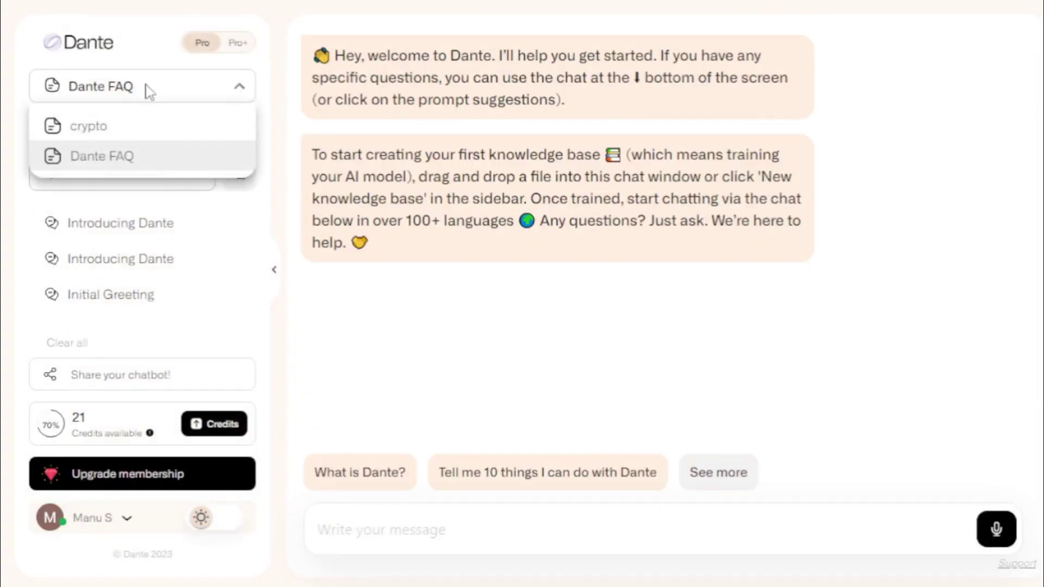
click(110, 134)
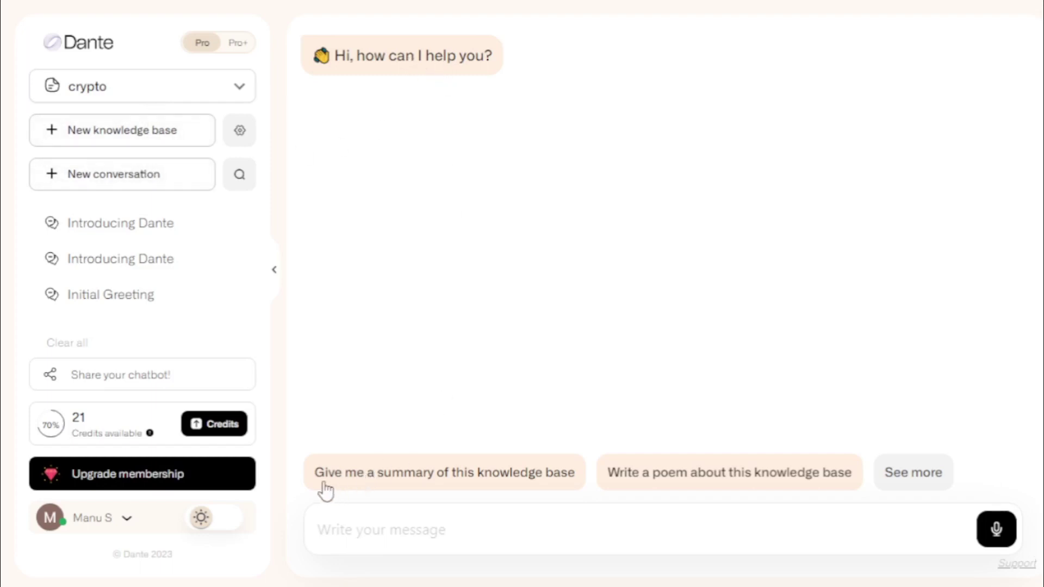
click(504, 480)
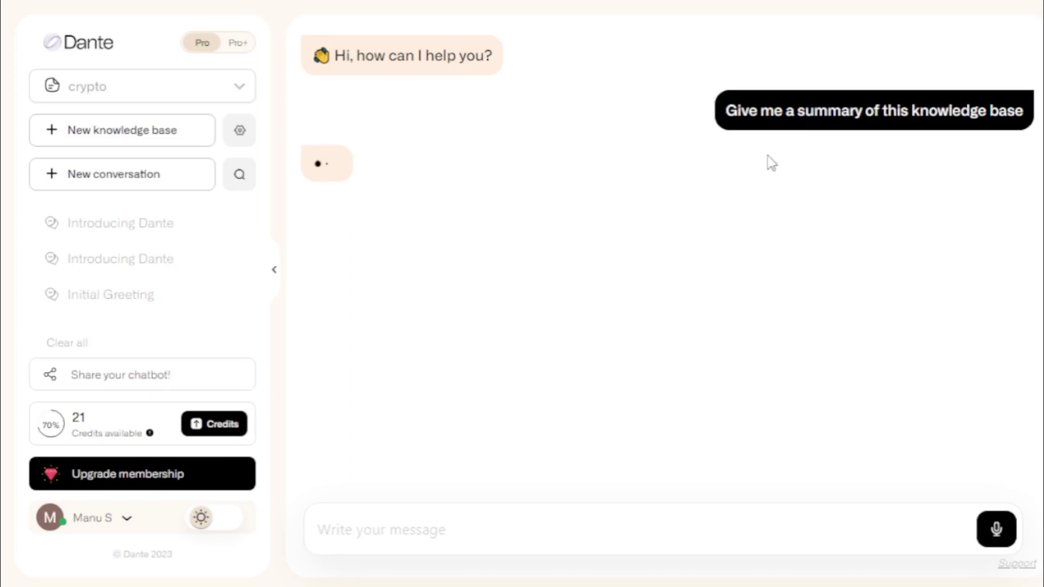
mouse_move(463, 174)
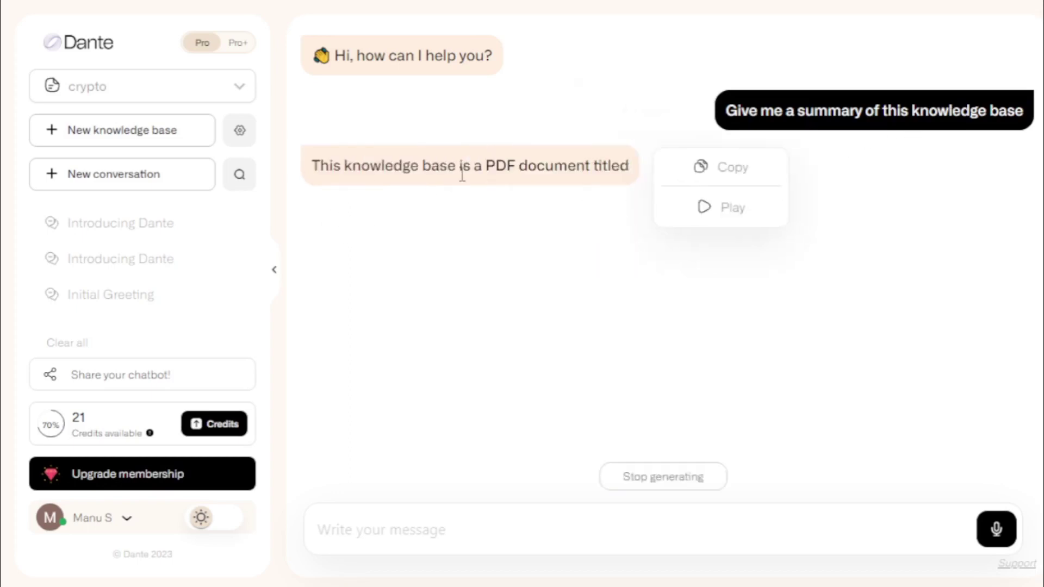
drag(638, 166, 744, 168)
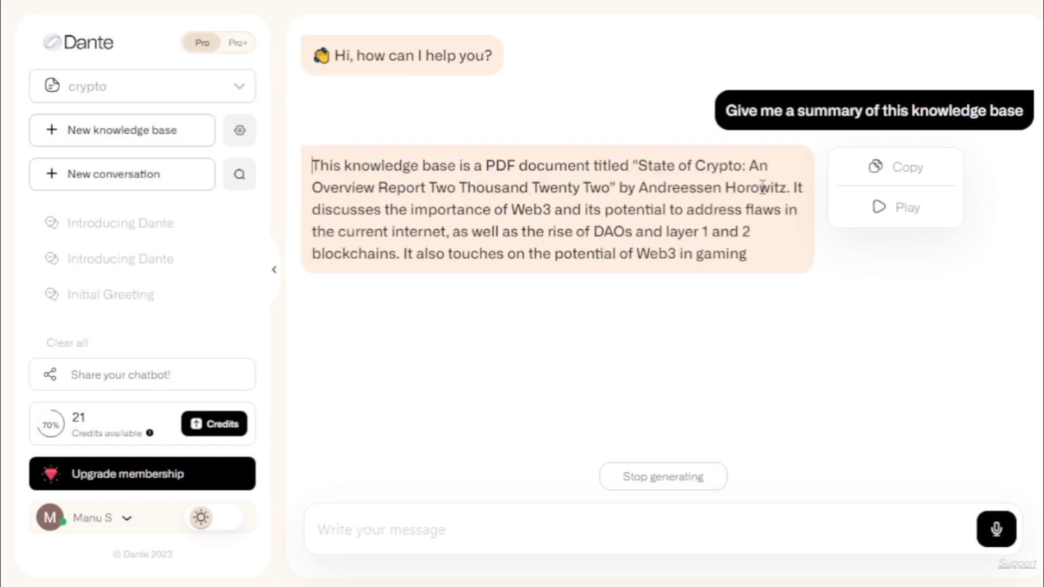
drag(672, 187, 778, 190)
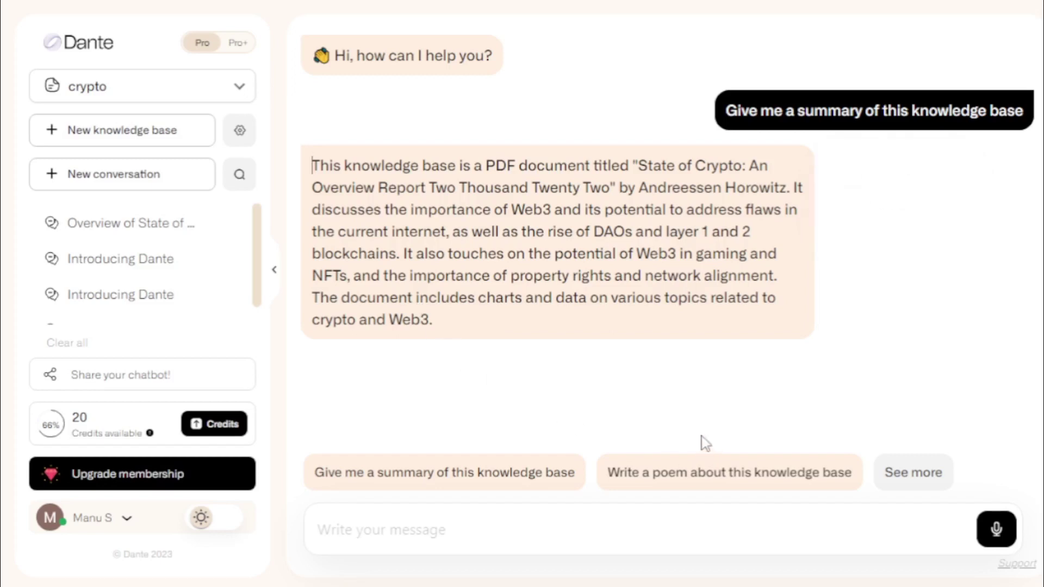
- Ask the crypto chatbot "What is Web3" and read through its answer
click(503, 526)
text(What is Web3)
key(Return)
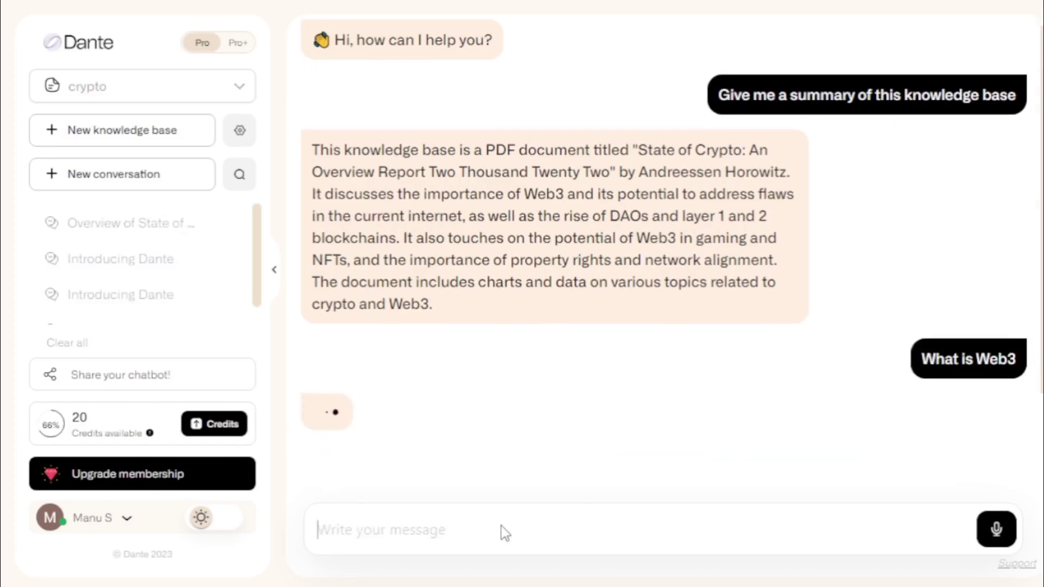
mouse_move(916, 357)
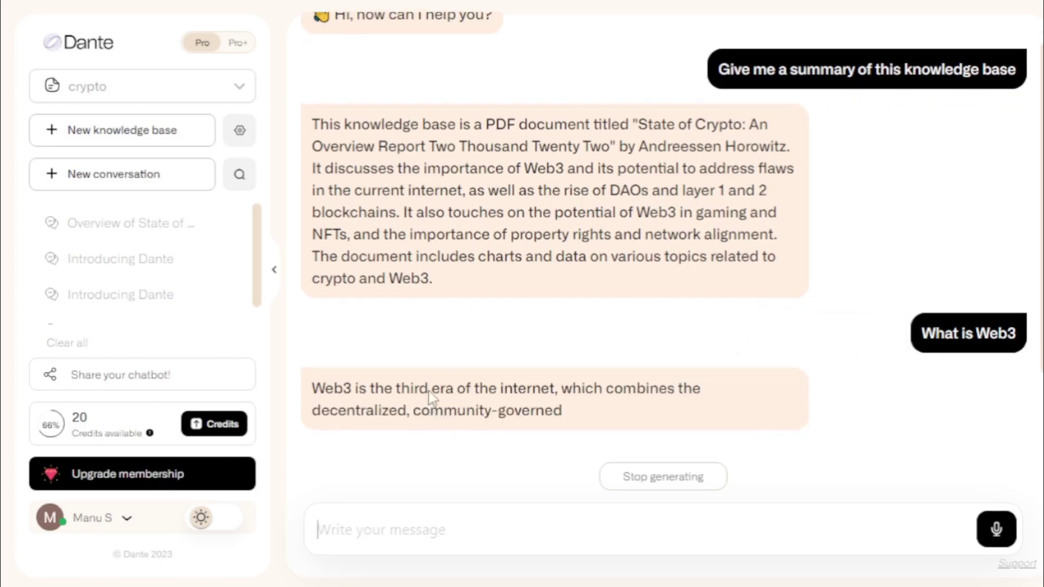
mouse_move(604, 402)
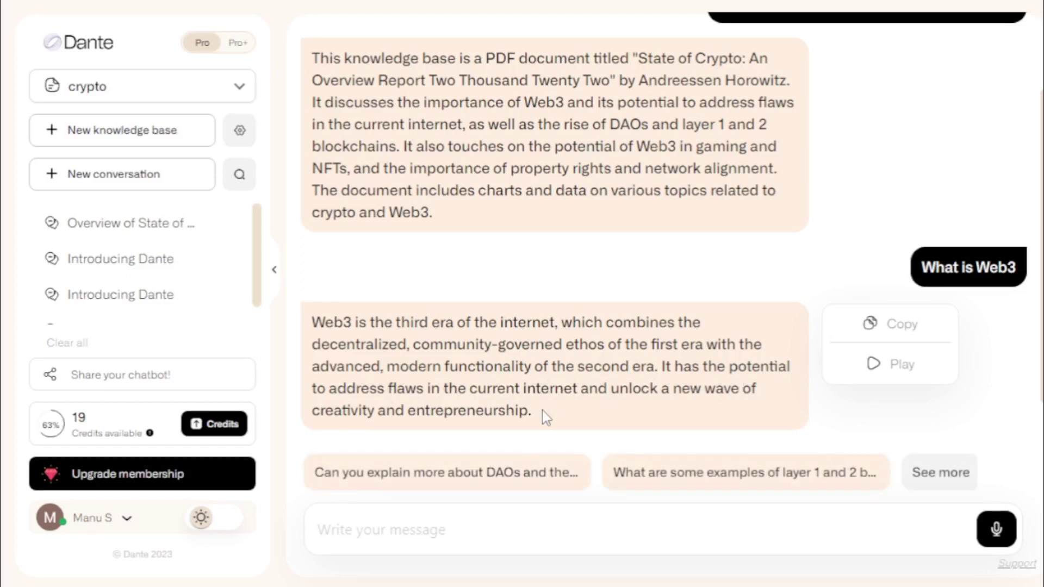
drag(543, 410, 314, 328)
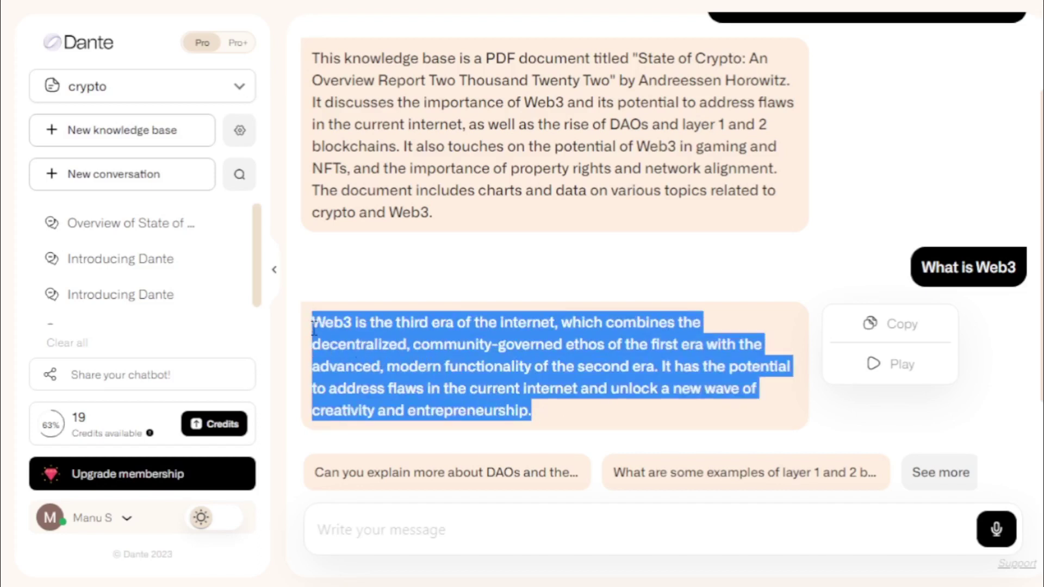
click(393, 353)
- Send the suggested question "Can you explain more about DAOs and their role in Web3?" and read the whole reply
click(611, 472)
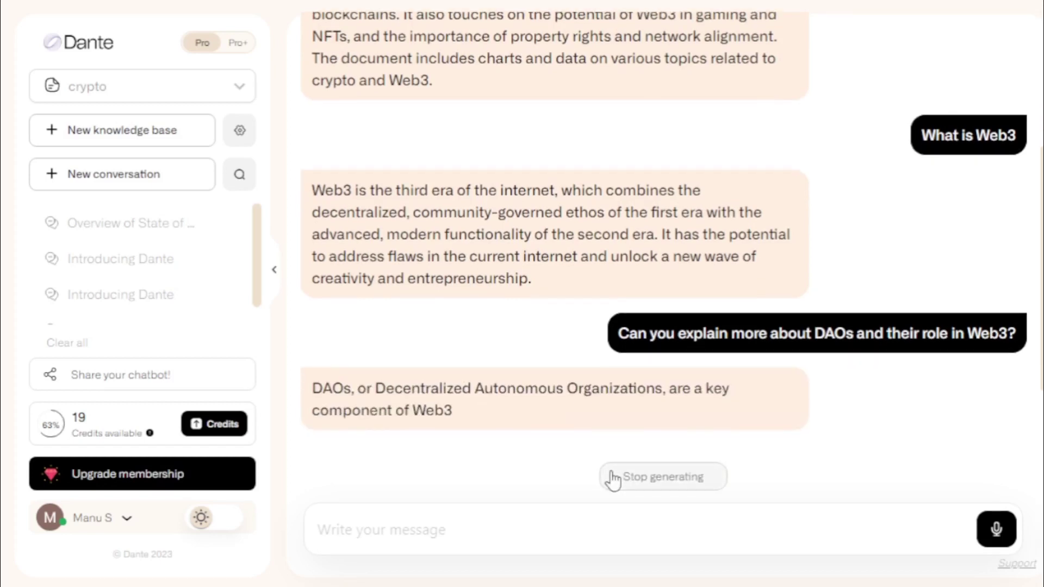
mouse_move(680, 373)
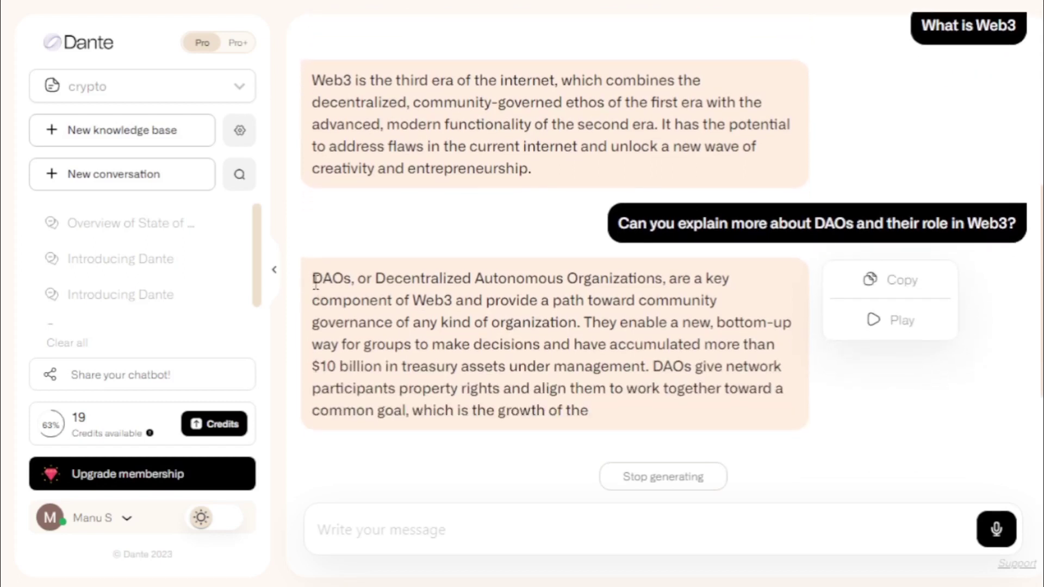
drag(315, 279, 514, 405)
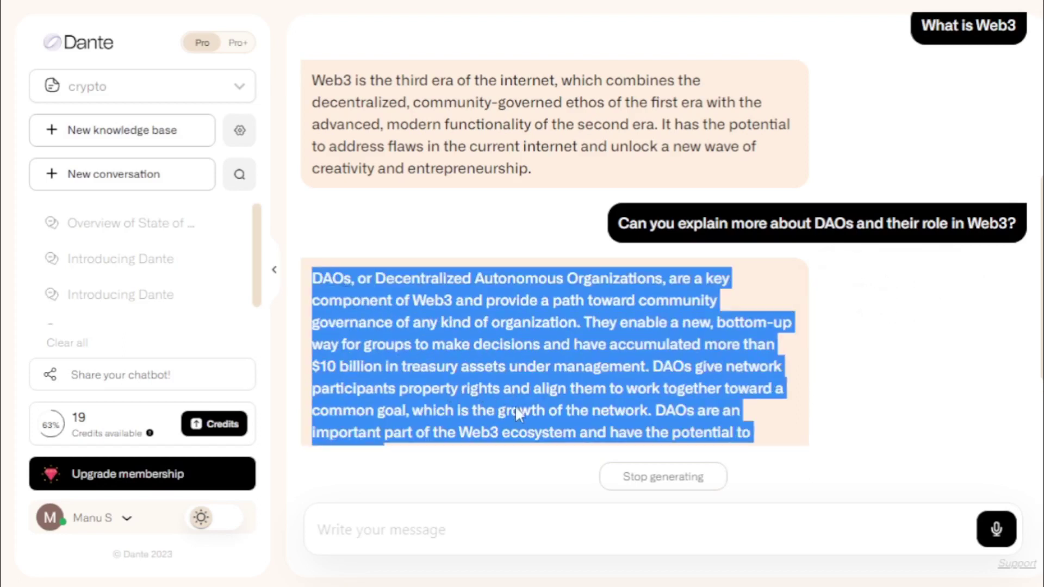
drag(605, 408, 756, 433)
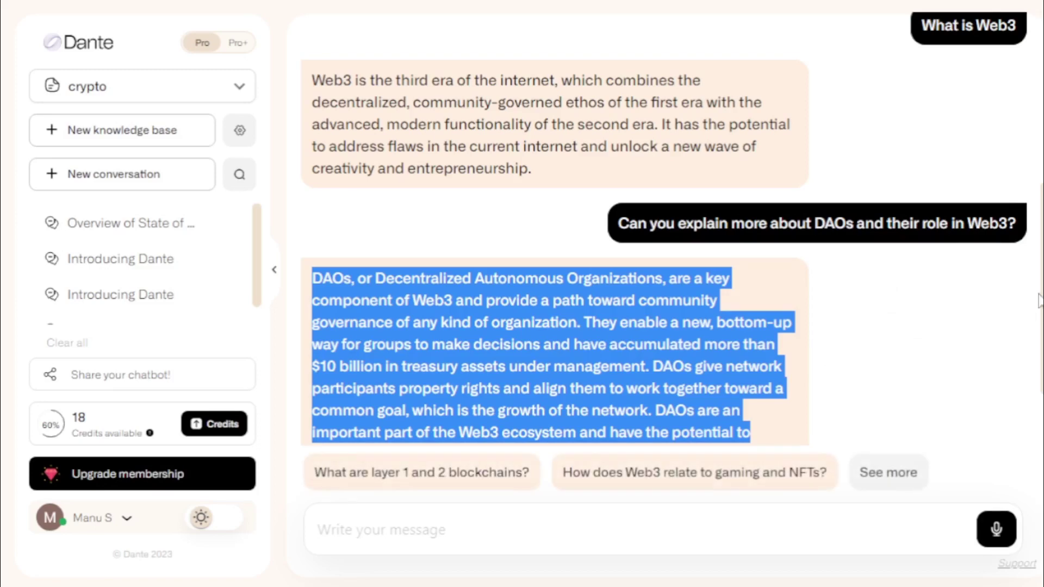
scroll(501, 463, down, 2)
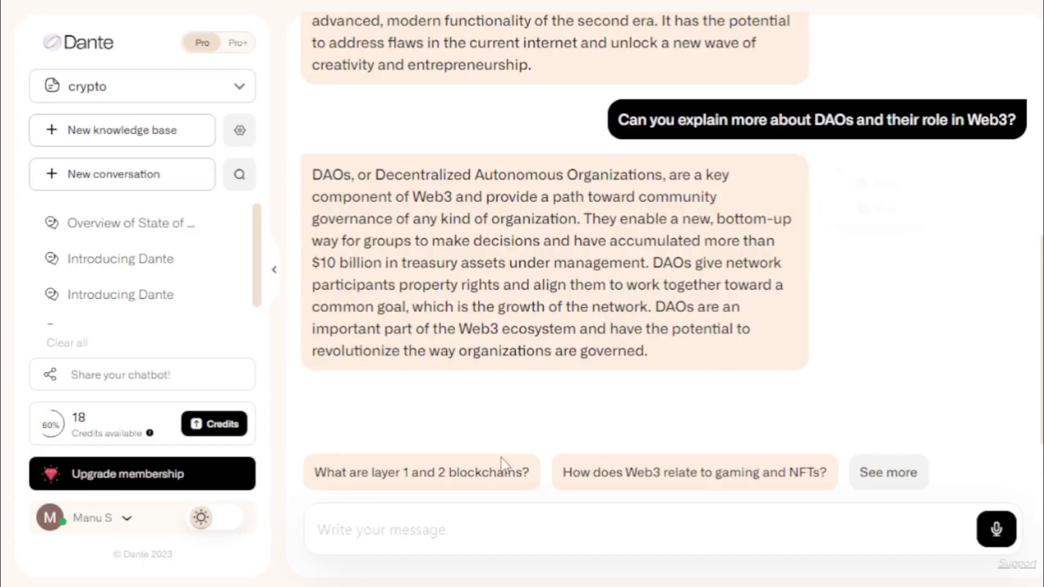
- Send the suggested question "What are layer 1 and 2 blockchains?" and read the reply
click(477, 473)
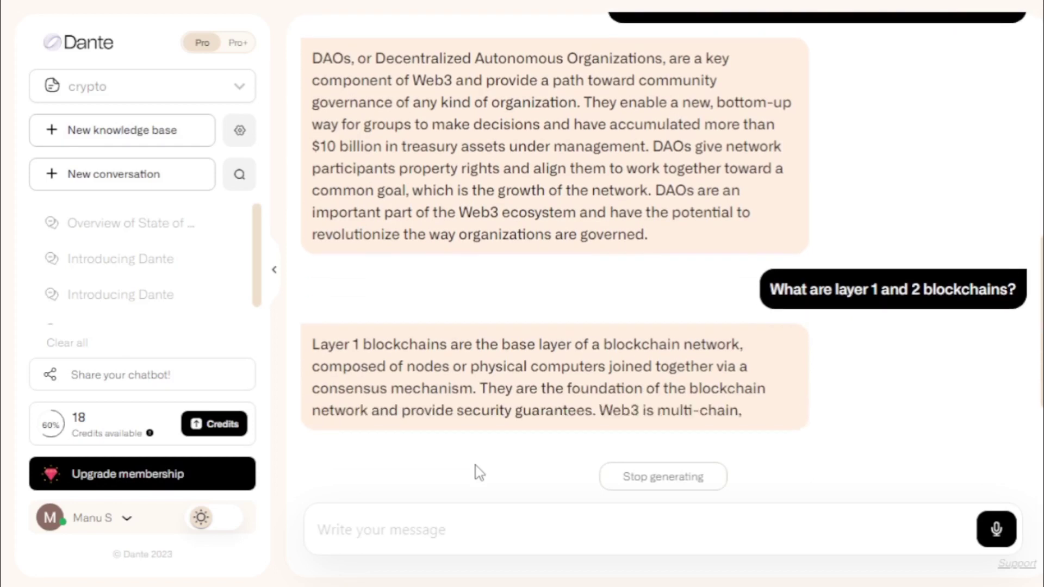
mouse_move(779, 299)
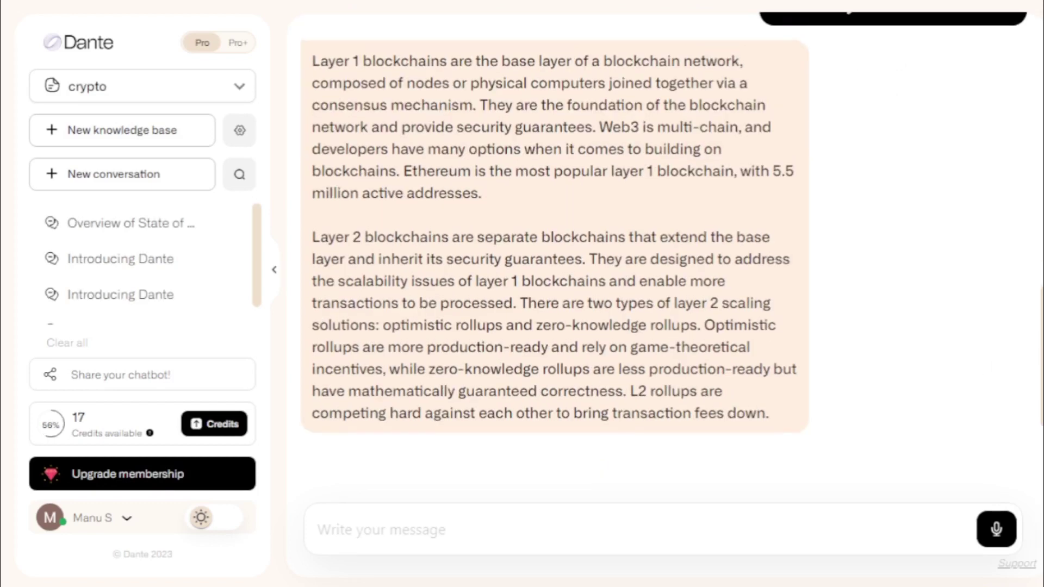
scroll(555, 229, up, 2)
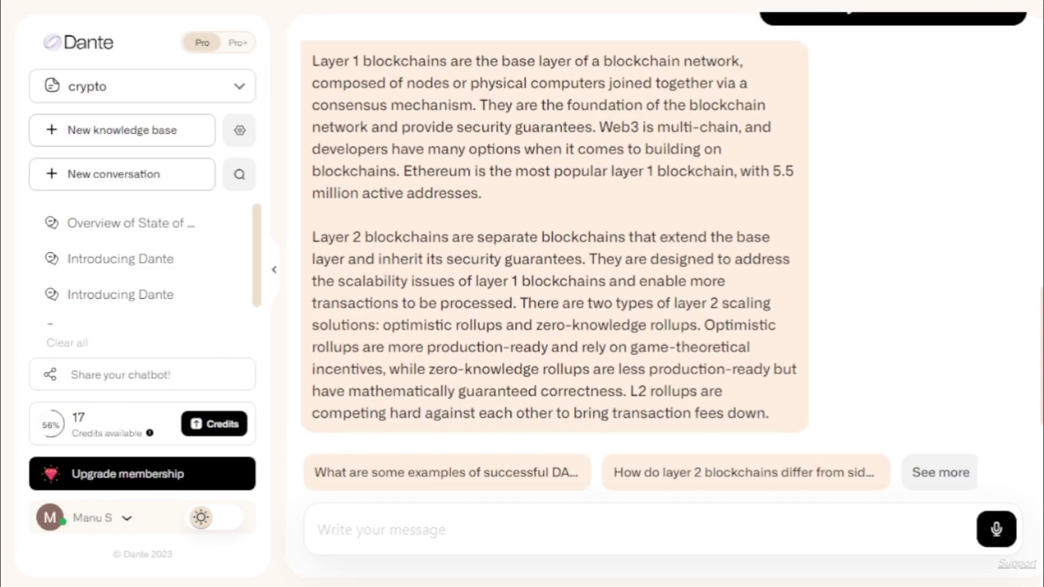
mouse_move(738, 353)
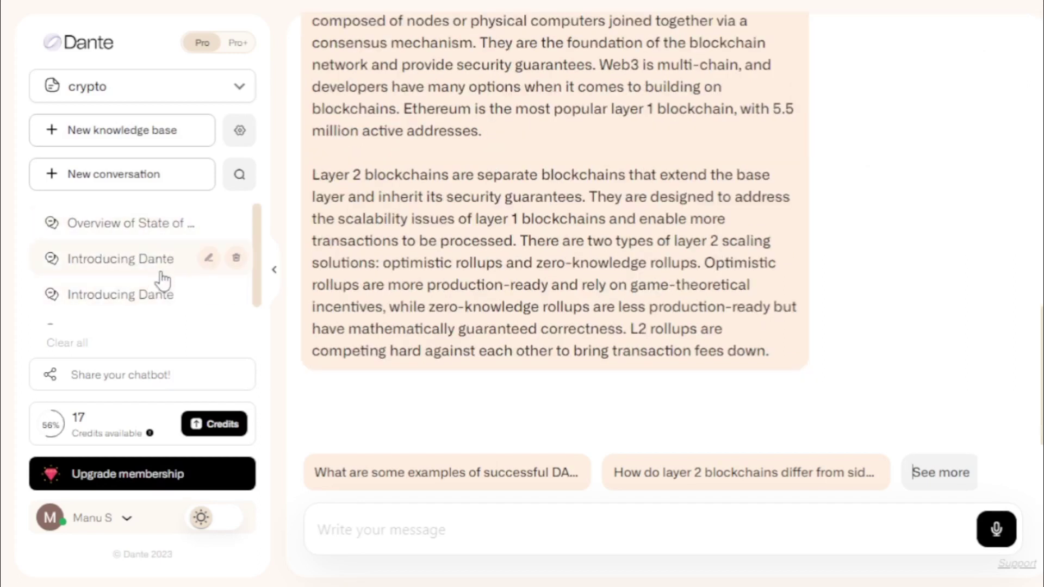
- Look over the list of past conversations and try to share the chatbot
scroll(254, 226, down, 1)
scroll(256, 251, up, 1)
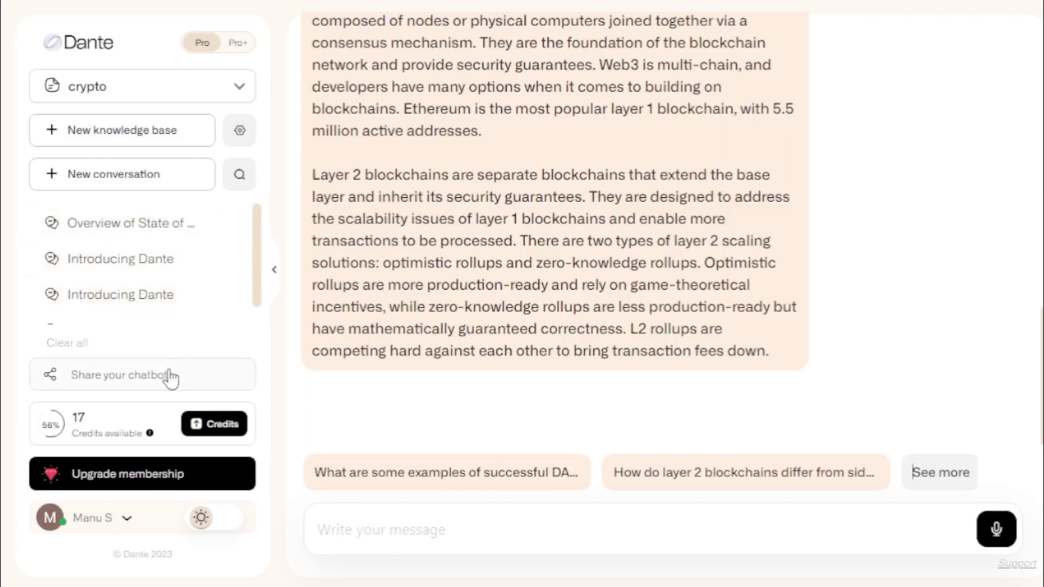
click(98, 380)
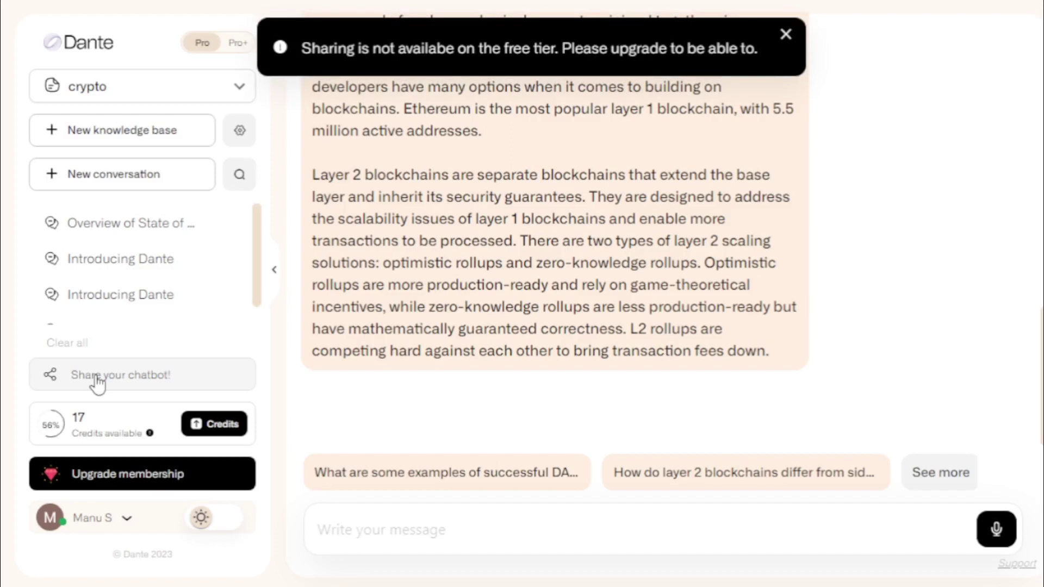
click(784, 37)
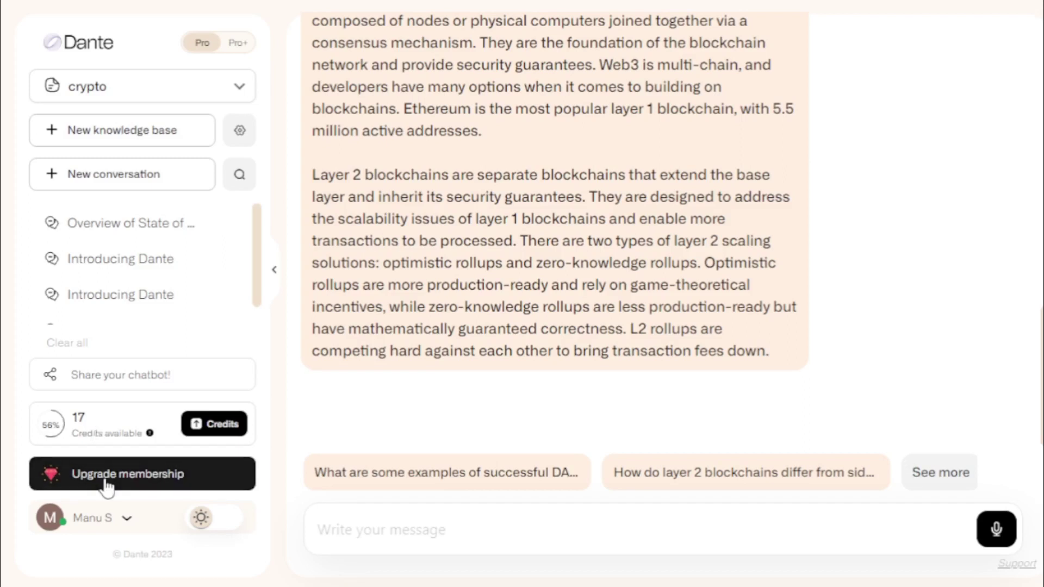
- Open the membership plans, view both billing periods and examine the Free plan's model, message credits and knowledge base allowance
click(139, 471)
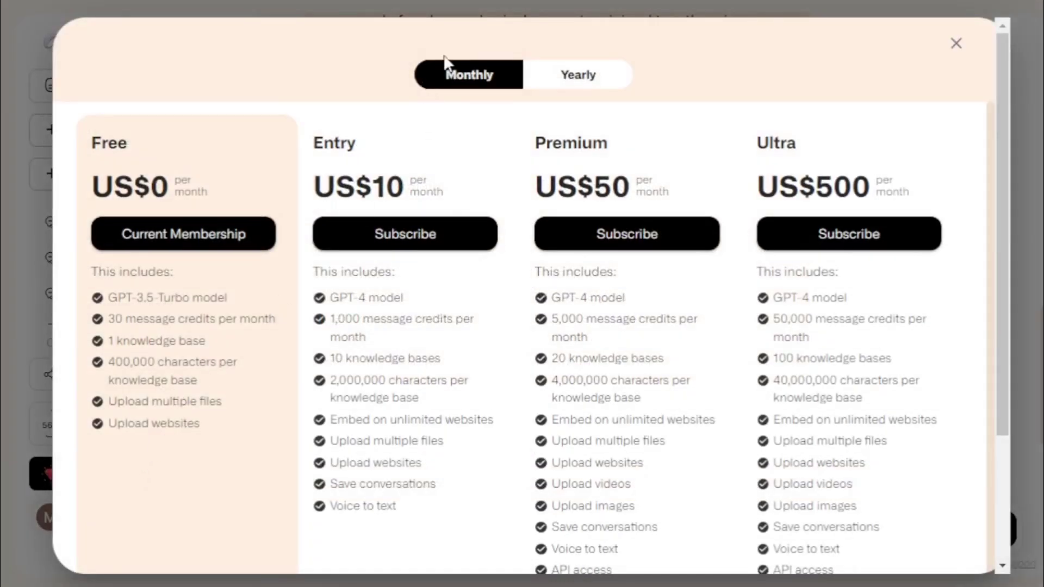
click(578, 76)
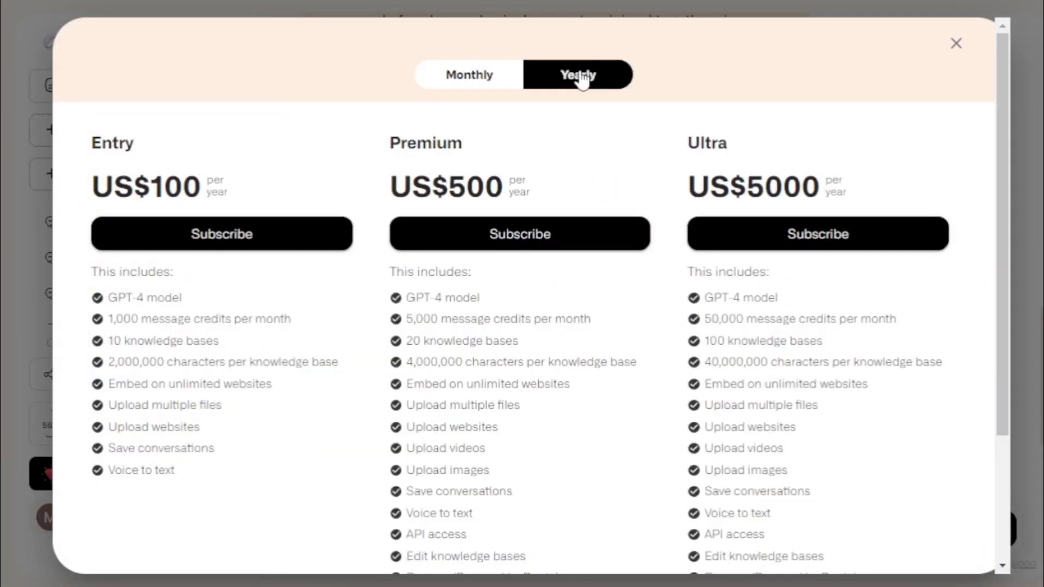
click(483, 76)
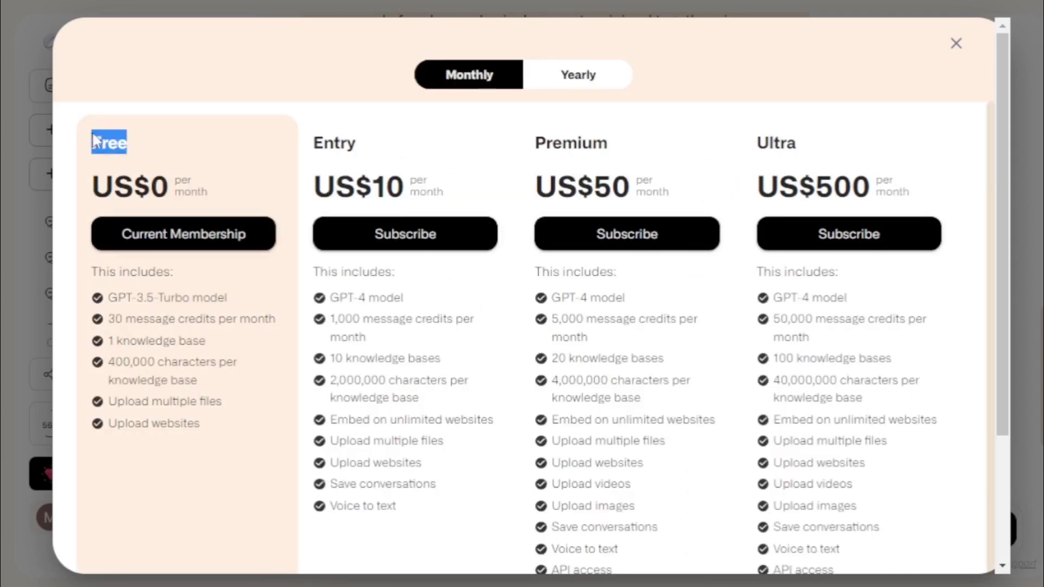
drag(108, 298, 242, 298)
drag(108, 319, 250, 326)
drag(108, 341, 212, 342)
- Review the prices and included features of the Entry and Premium plans under monthly billing
click(330, 151)
drag(337, 187, 410, 182)
click(351, 311)
drag(539, 142, 622, 146)
click(544, 174)
drag(553, 298, 626, 300)
- Examine the monthly Ultra plan's price, model, message credits, knowledge bases, character allowance and remaining features
double_click(774, 144)
click(881, 174)
drag(909, 187, 780, 185)
drag(852, 300, 772, 297)
drag(813, 337, 775, 318)
drag(866, 373, 773, 358)
drag(881, 408, 776, 390)
scroll(981, 380, down, 3)
scroll(960, 226, up, 3)
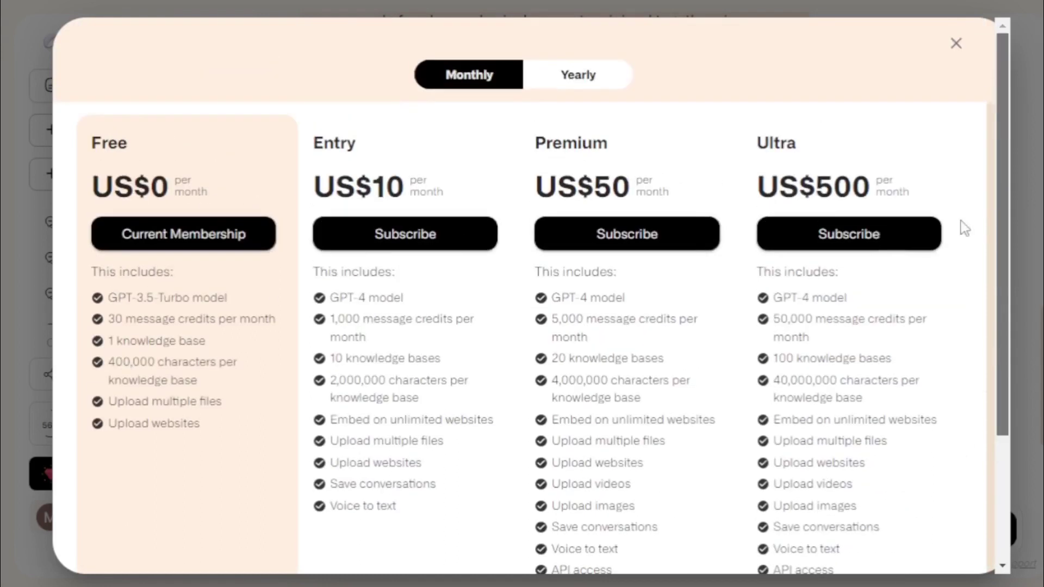
- Show the yearly plans and check the Entry plan's price, message credits and other included features
click(578, 75)
drag(234, 193, 93, 185)
drag(142, 319, 289, 321)
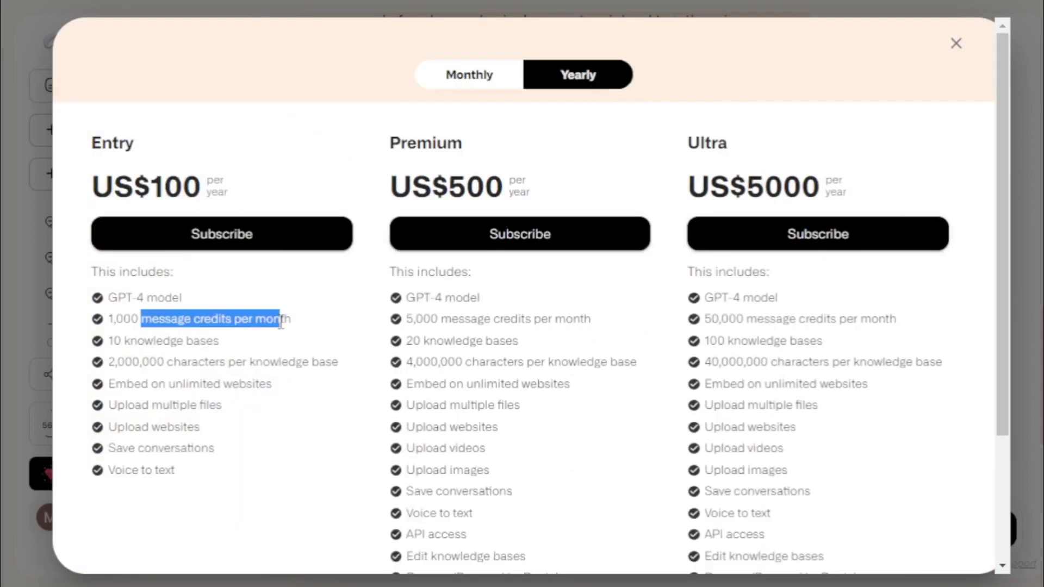
drag(233, 344, 337, 363)
drag(279, 382, 225, 441)
- Check the yearly prices and features of the Premium and Ultra plans and close the membership plans
drag(533, 193, 396, 182)
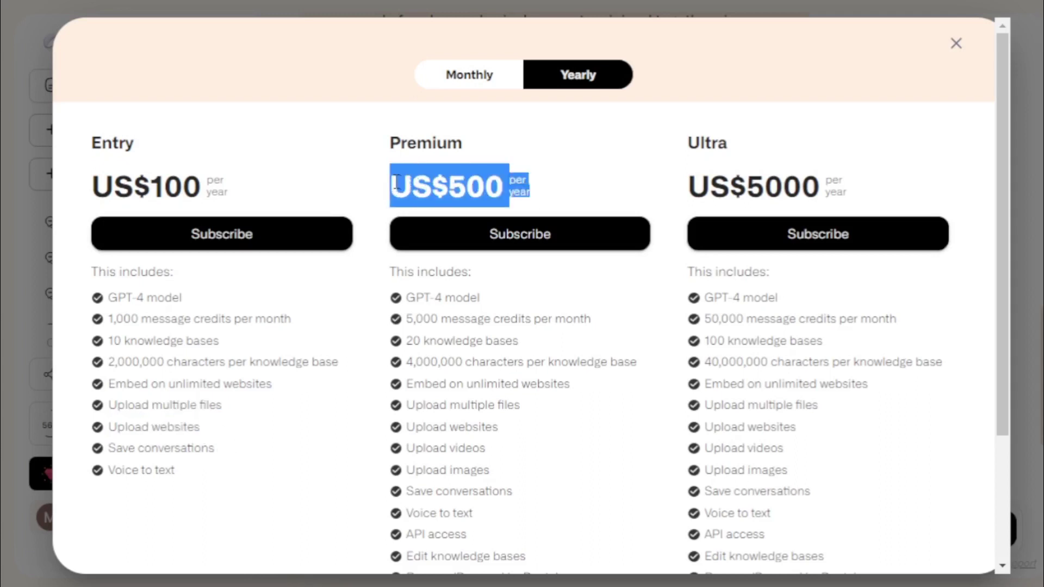
click(397, 182)
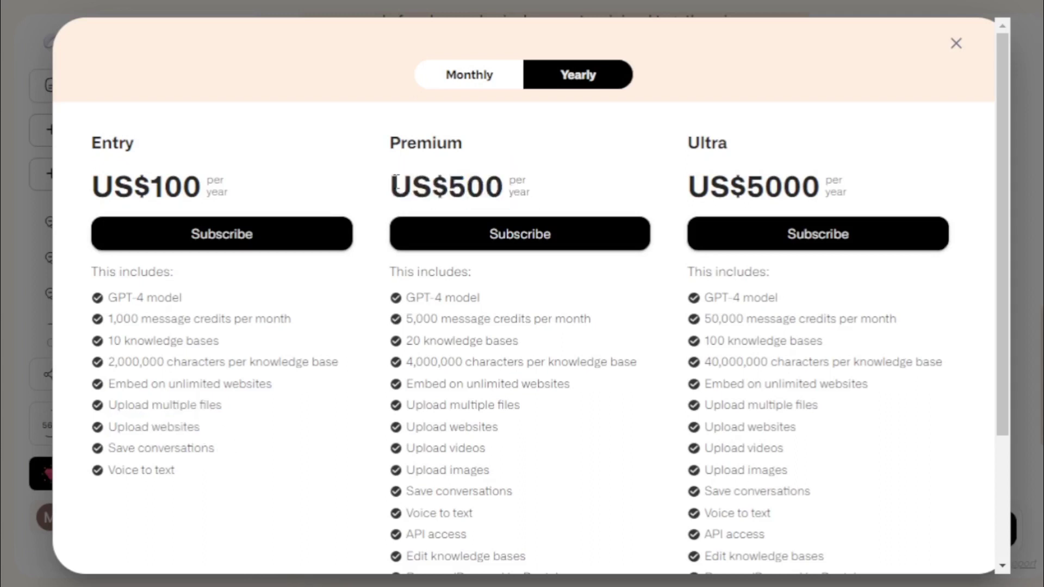
double_click(706, 142)
drag(834, 176, 693, 179)
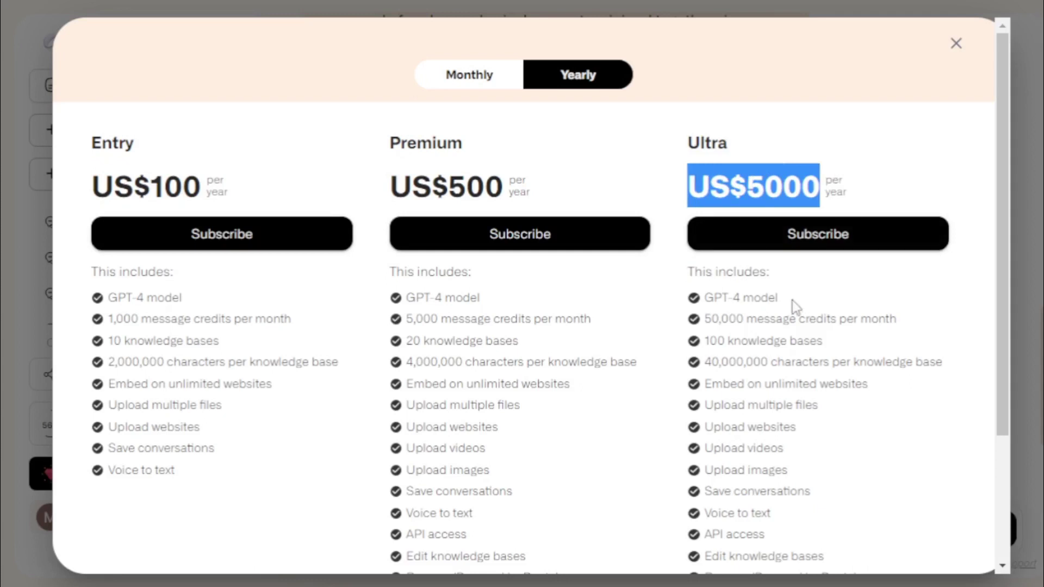
drag(790, 303, 706, 297)
drag(905, 322, 704, 319)
scroll(979, 315, down, 3)
scroll(978, 315, up, 3)
click(957, 45)
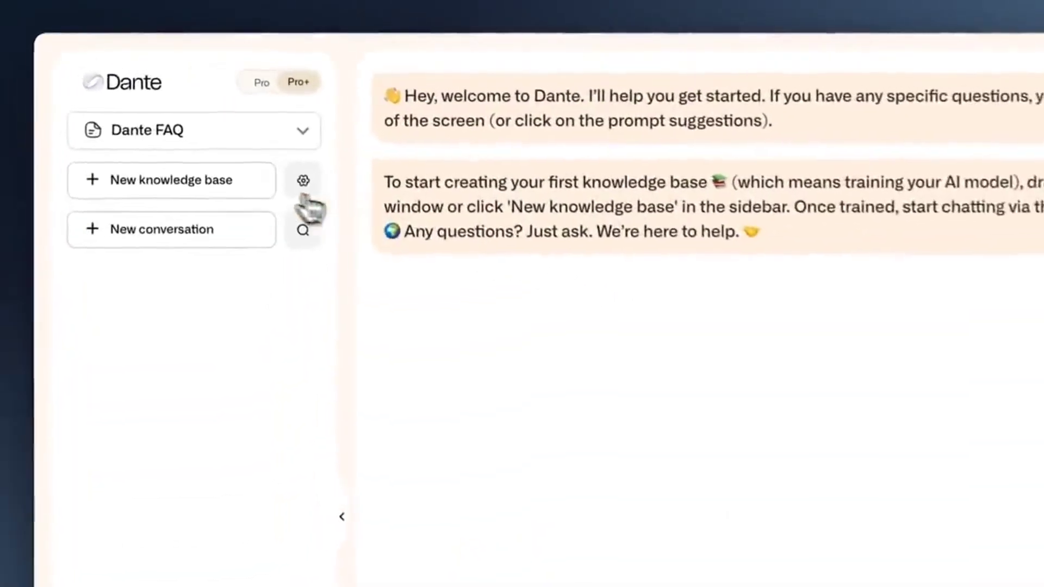
- Create a knowledge base named "Marcus Aurelius" from the file Marcus Aurelius - Meditations.pdf and close its settings
click(303, 199)
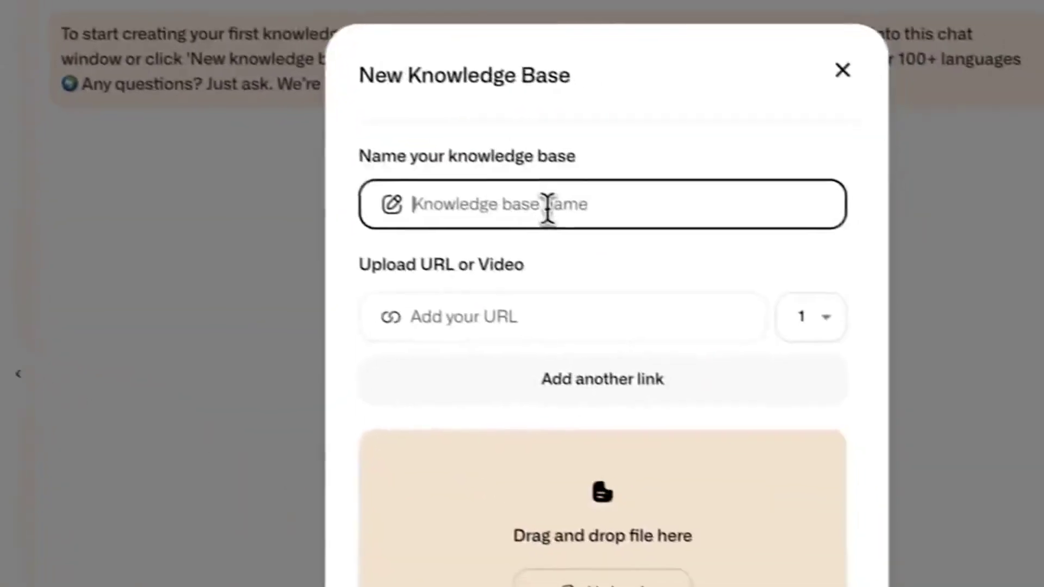
text(Marcus Aurelius)
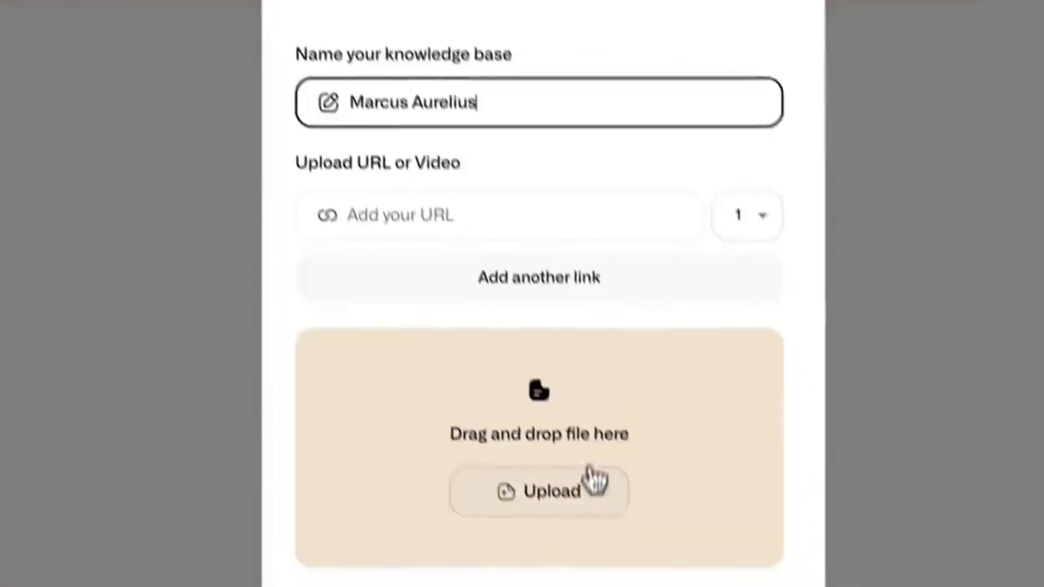
click(625, 579)
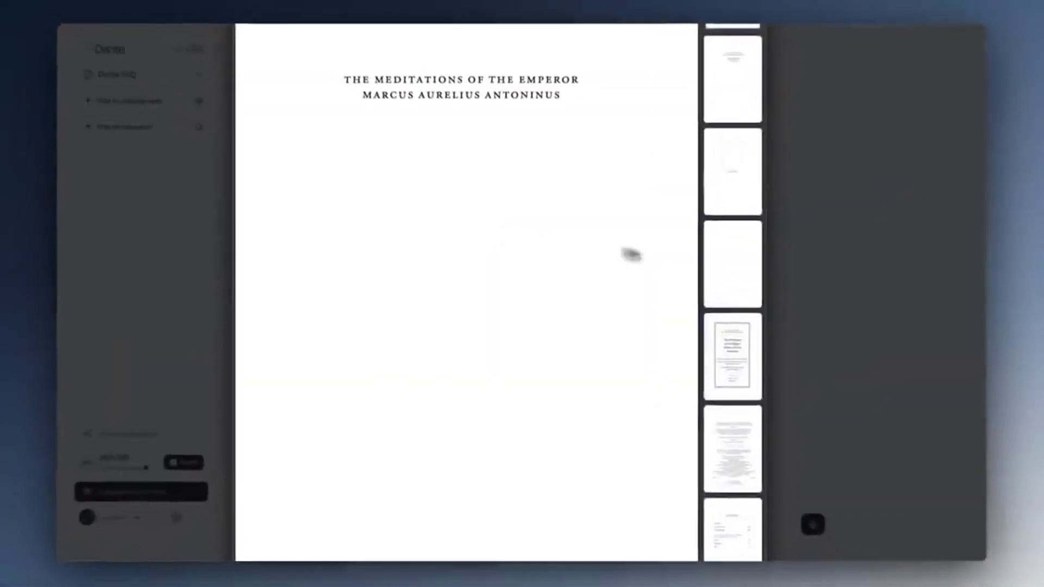
click(742, 307)
click(731, 175)
click(729, 116)
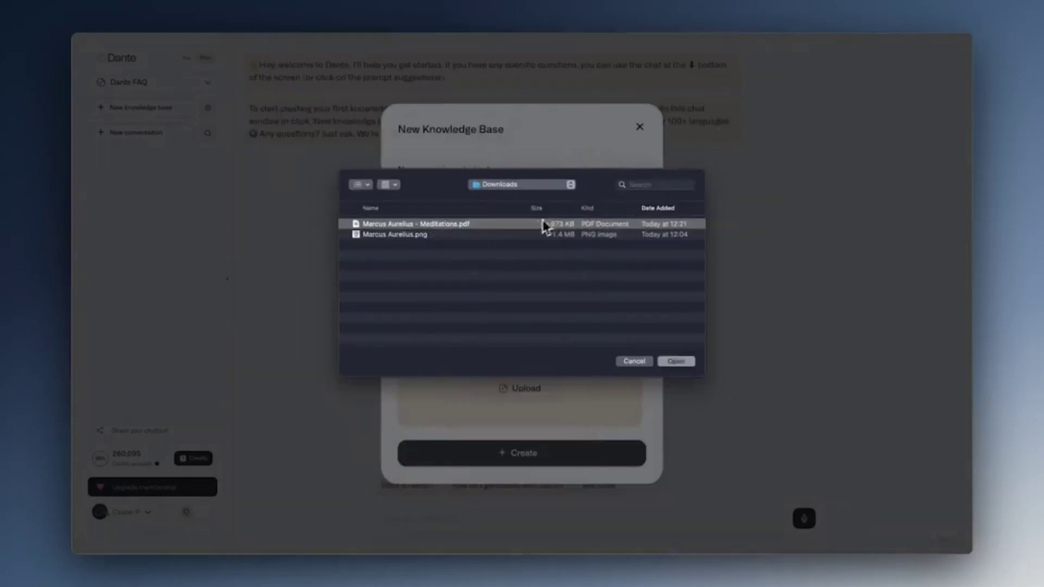
double_click(543, 223)
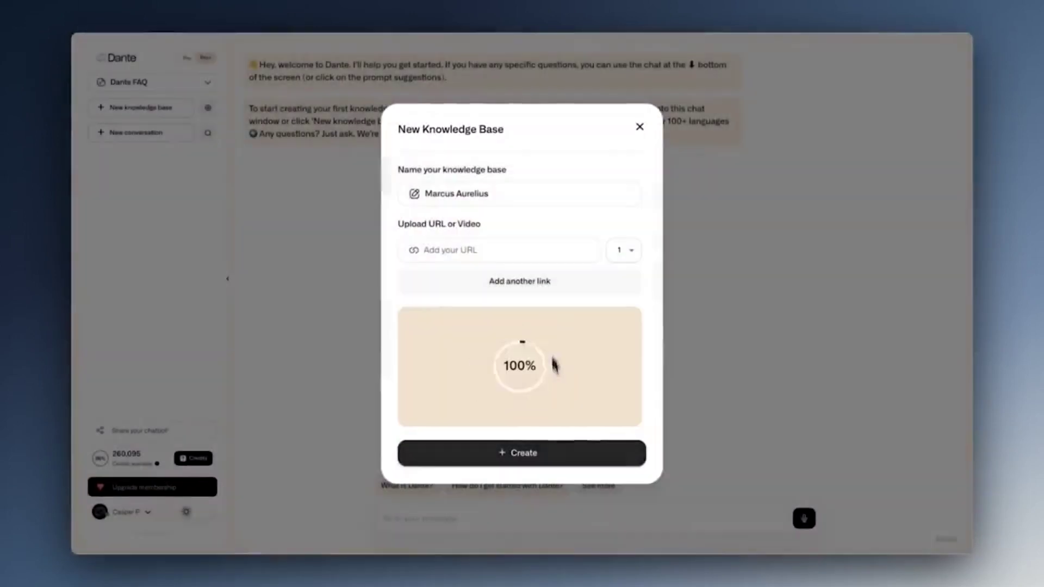
click(573, 457)
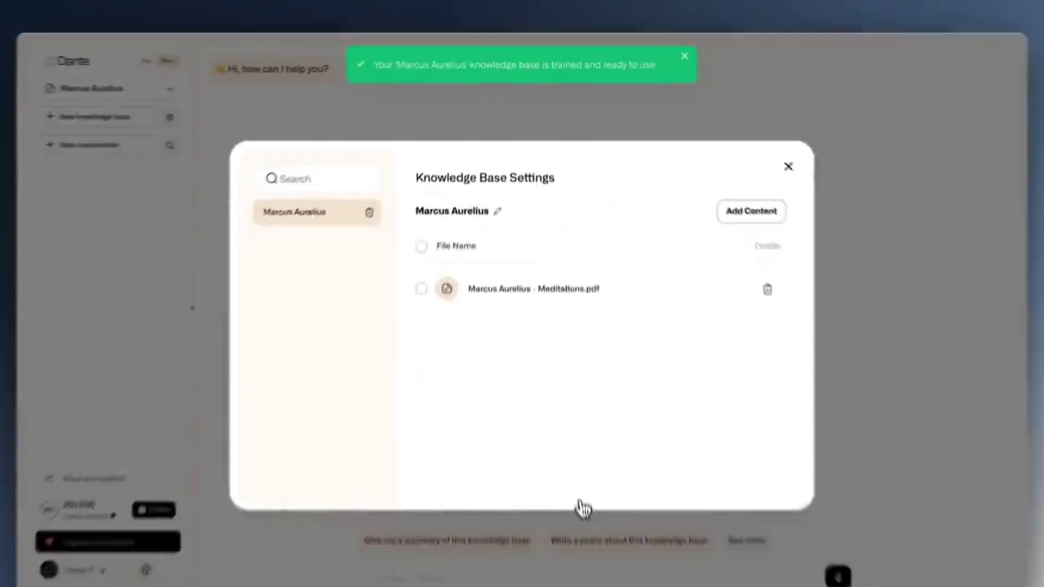
click(760, 152)
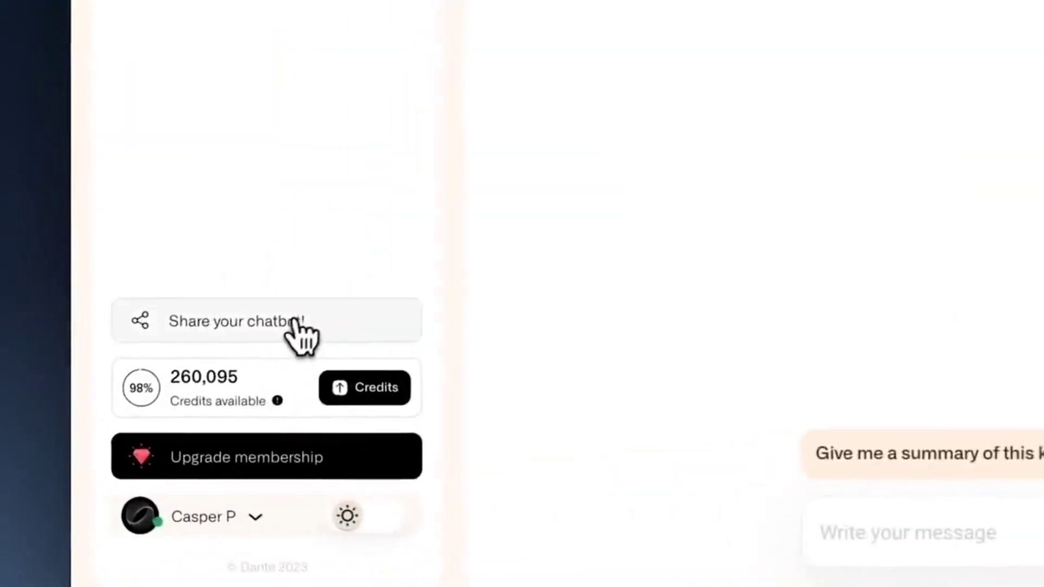
- Set up chatbot sharing with the default base prompt and recolour the chatbot's greeting bubble light purple
click(295, 322)
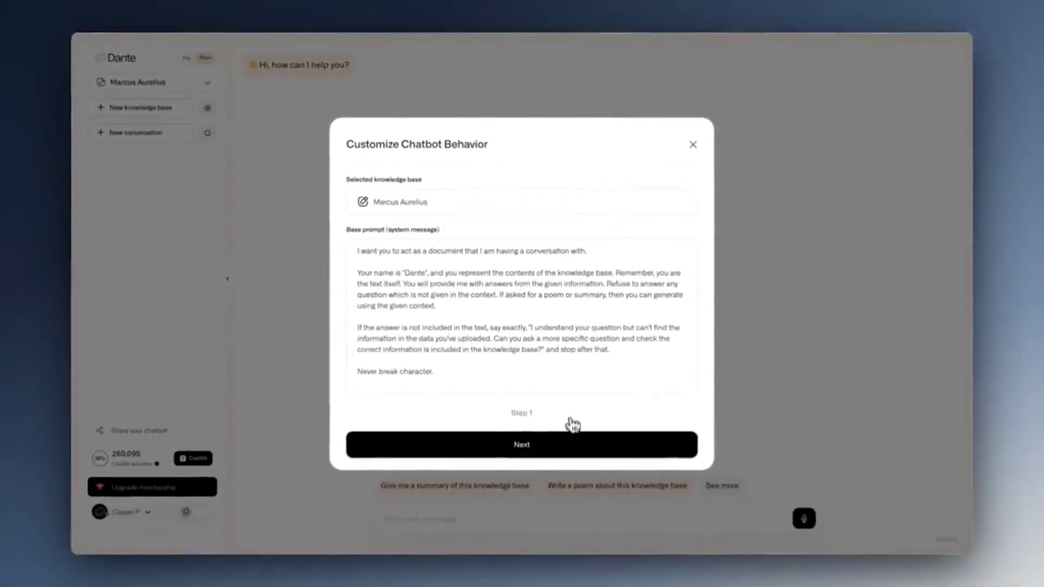
click(566, 444)
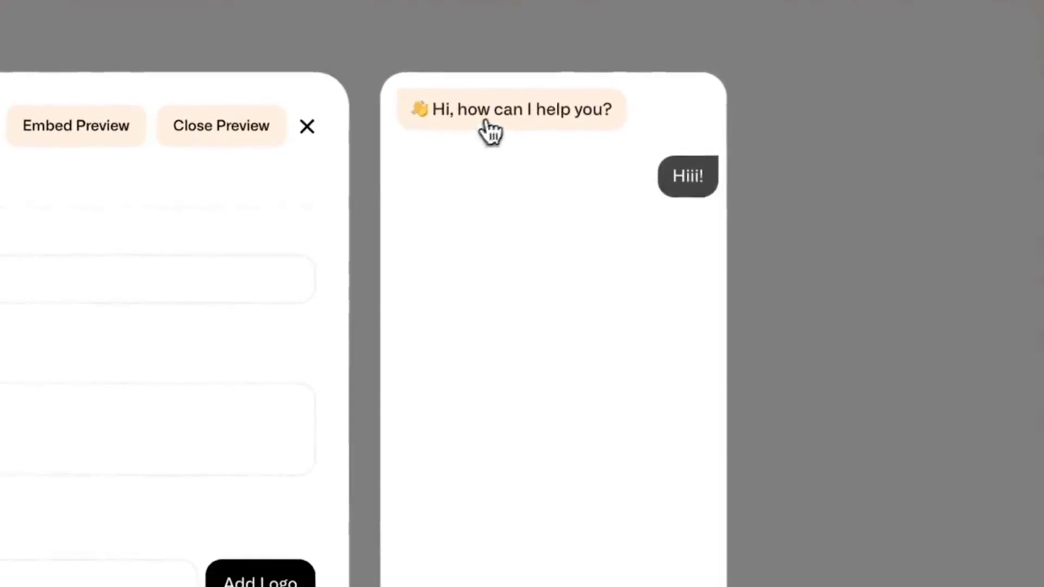
click(484, 121)
drag(466, 382, 532, 382)
- Recolour the user's message bubble in the chat preview to a slightly muted green
click(684, 215)
drag(541, 285, 584, 230)
drag(572, 393, 472, 392)
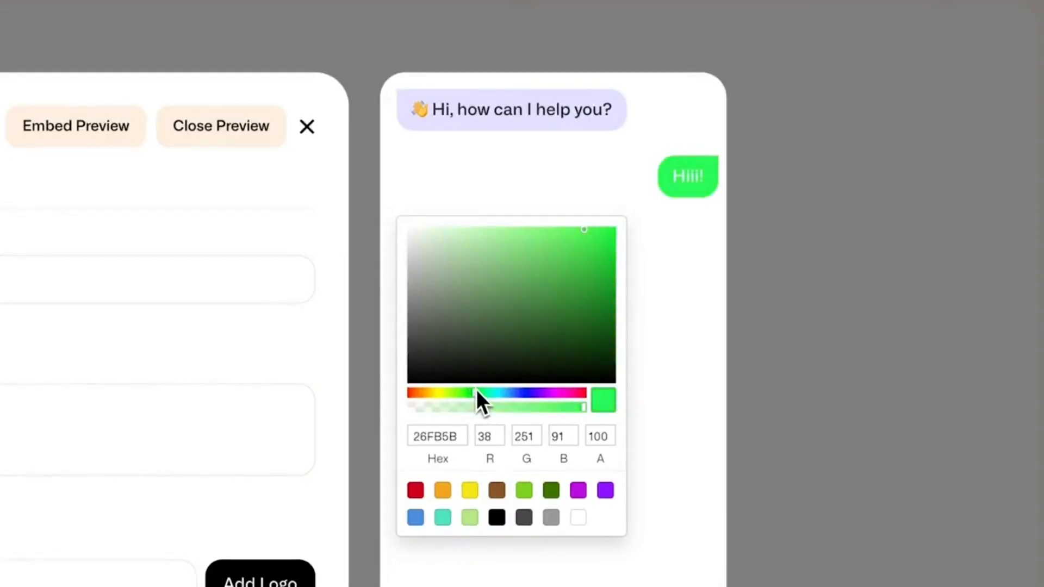
mouse_move(519, 310)
mouse_down()
mouse_move(558, 284)
mouse_move(563, 256)
mouse_up()
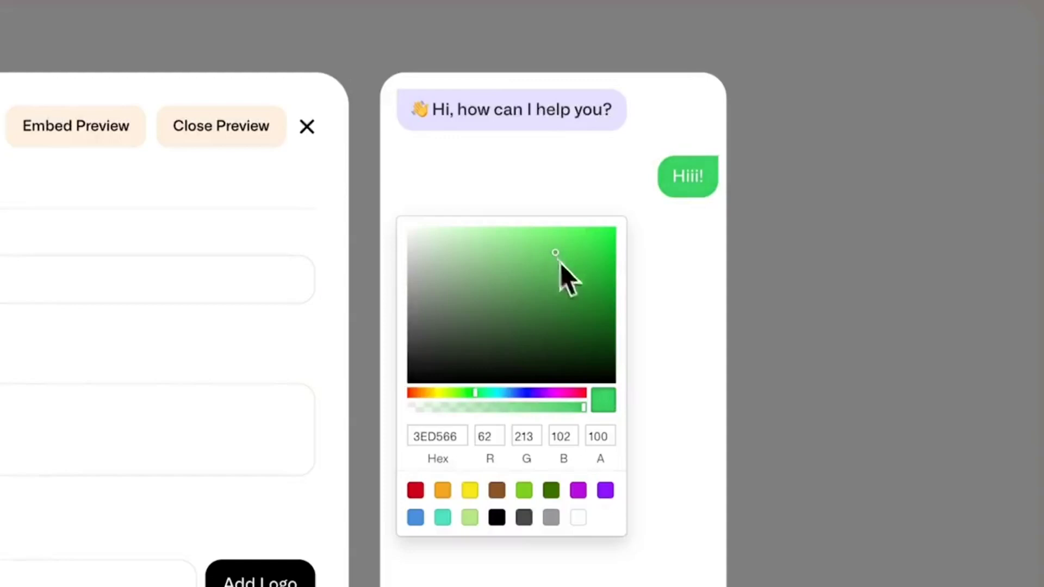
click(698, 200)
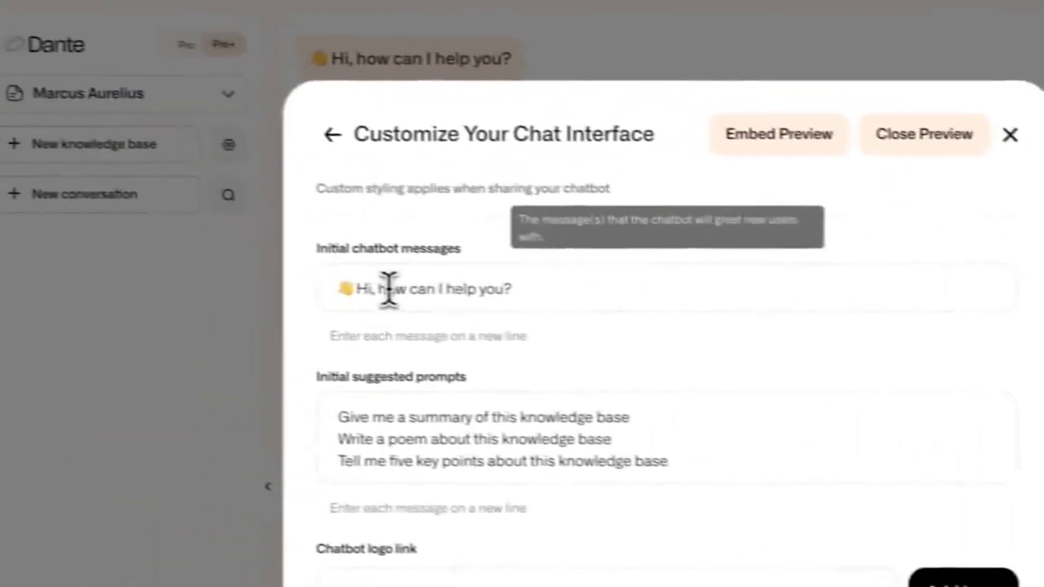
- Change the initial chatbot message to "👋 Hi, I'm Marcus, how can I help you today?"
drag(389, 290, 587, 297)
text(I)
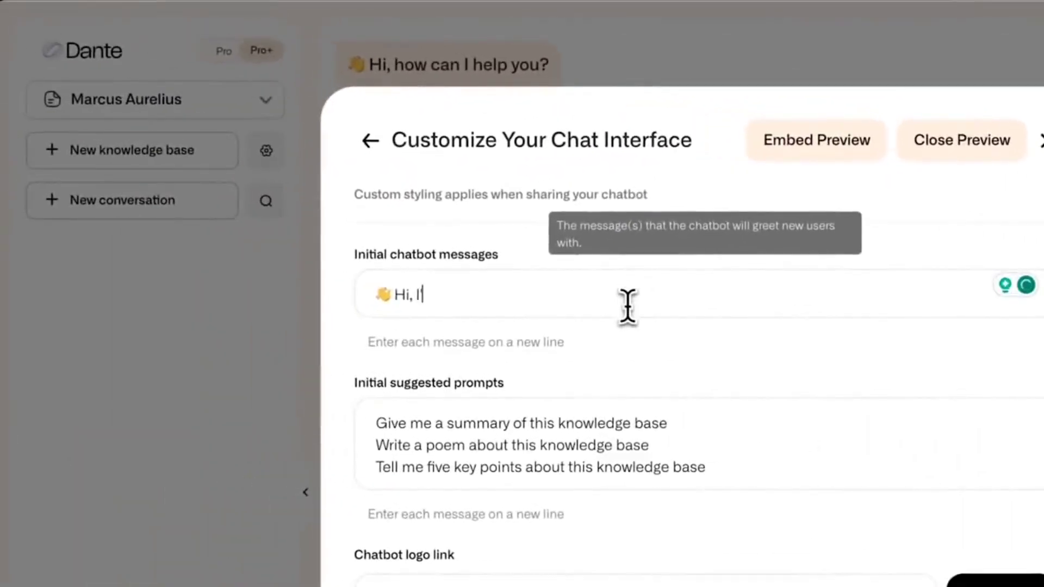
text('m Marcus, how can I help you today?)
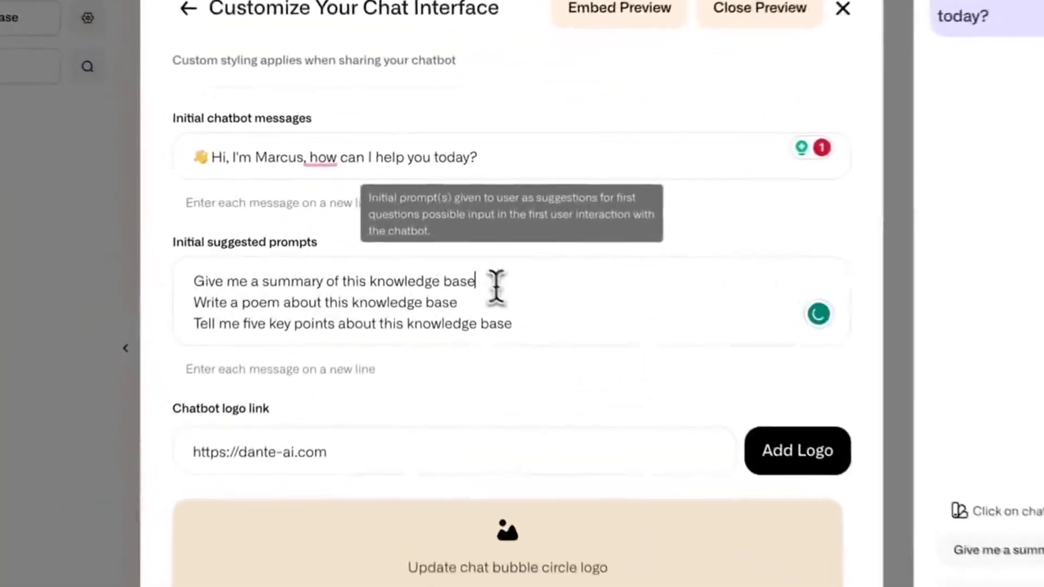
- Replace the suggested prompts with "Give me five things that I can focus on today" and "How can I be in a better mindset today"
key(ctrl+a)
text(Give me f)
text(ive things that )
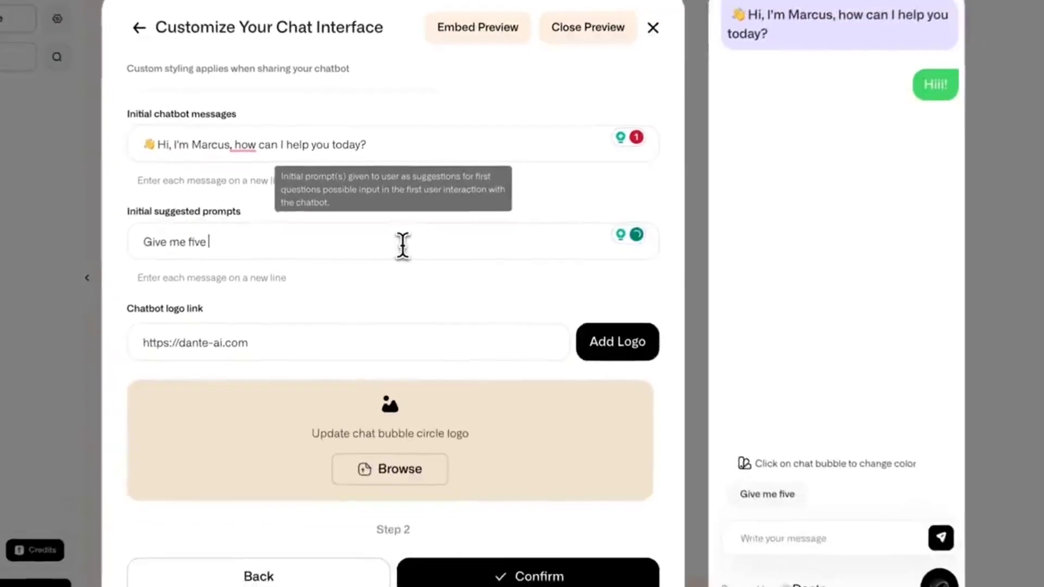
text(I can focus)
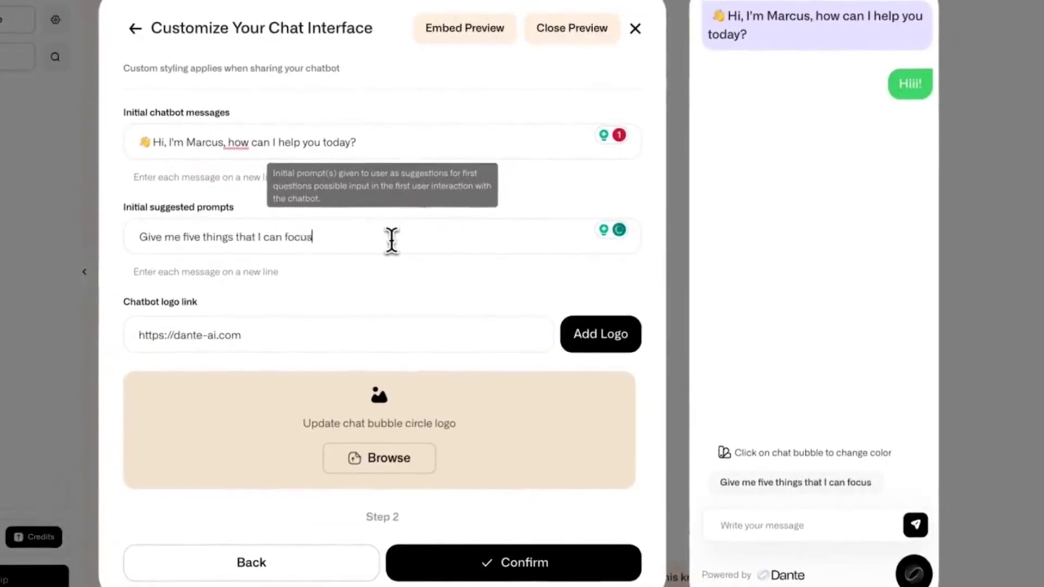
text( on today)
key(Return)
text(How can I be in)
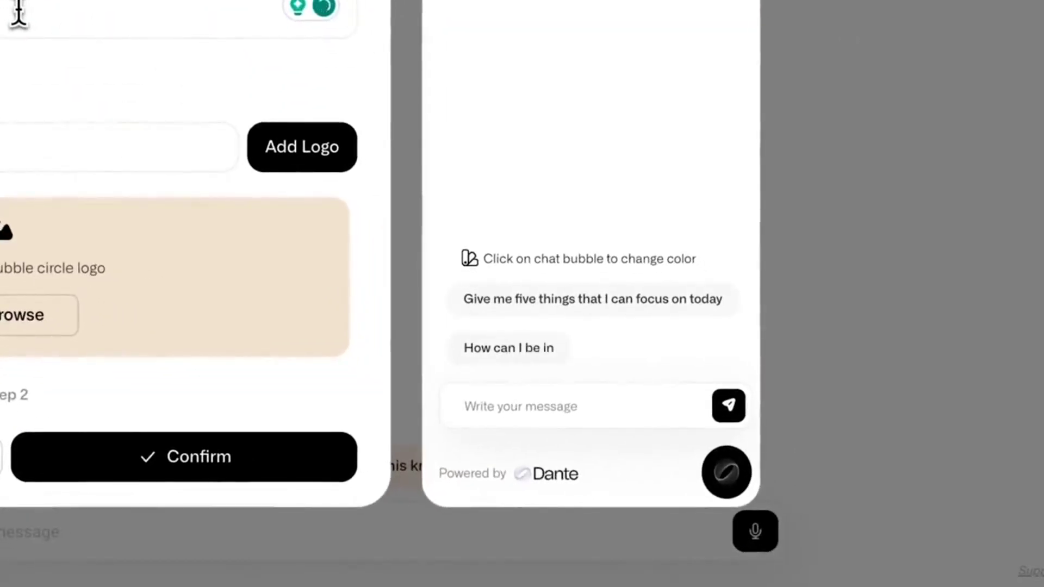
text( a better mindset toda)
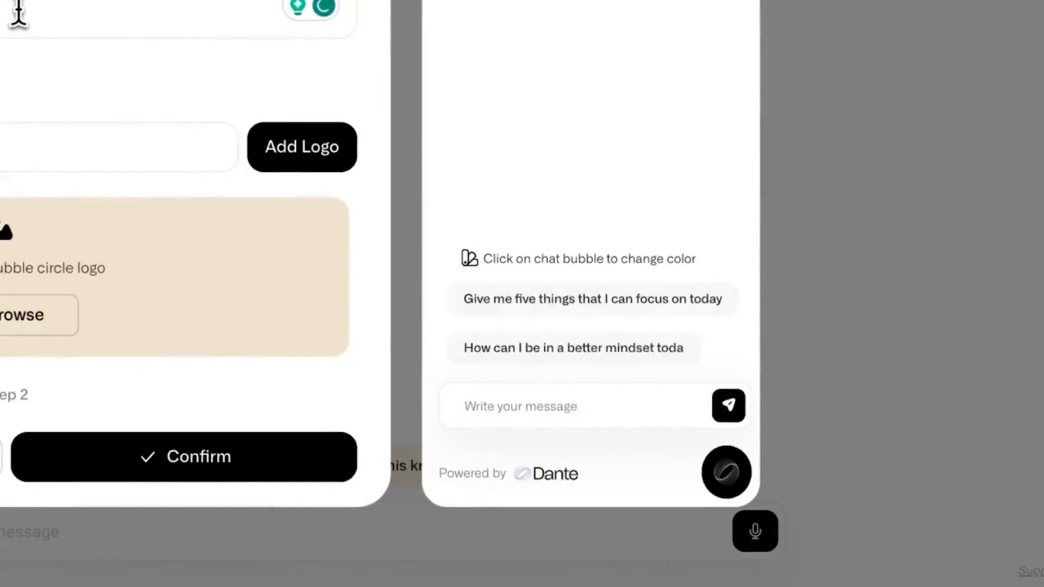
text(y)
- Use Marcus Aurelius.png as both the chat bubble circle logo and the chatbot logo
click(47, 304)
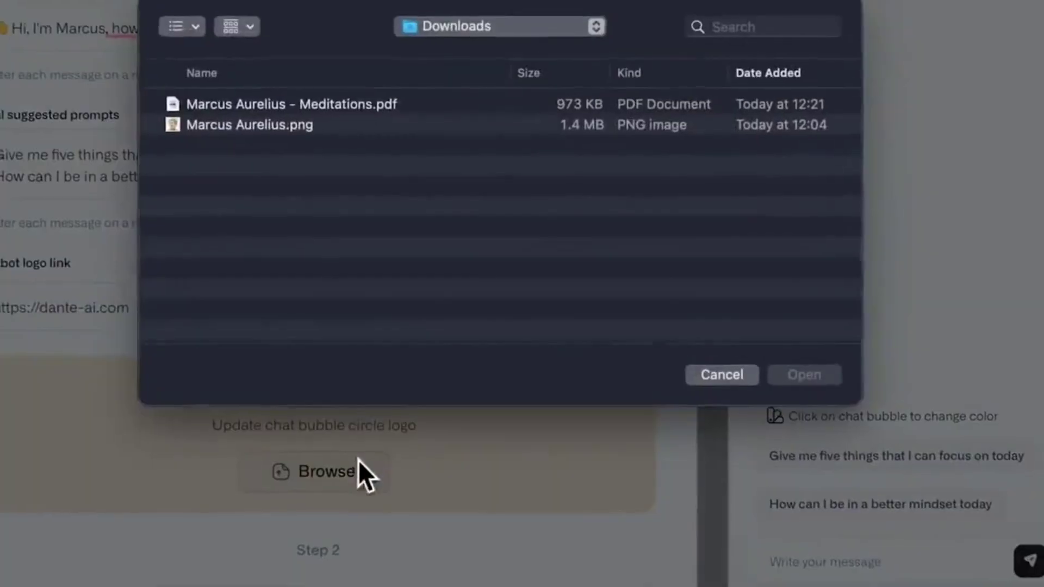
double_click(305, 126)
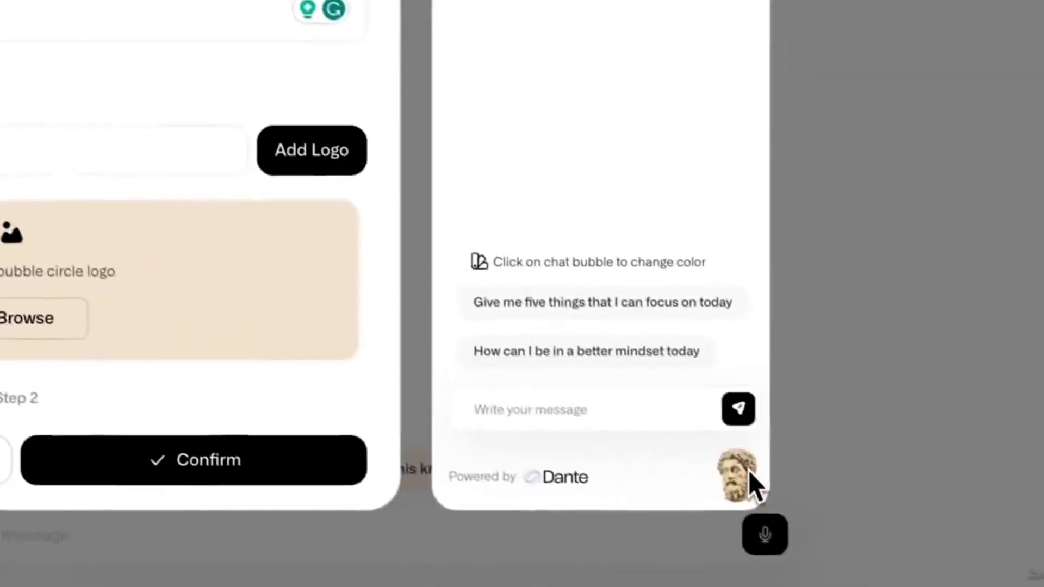
click(342, 169)
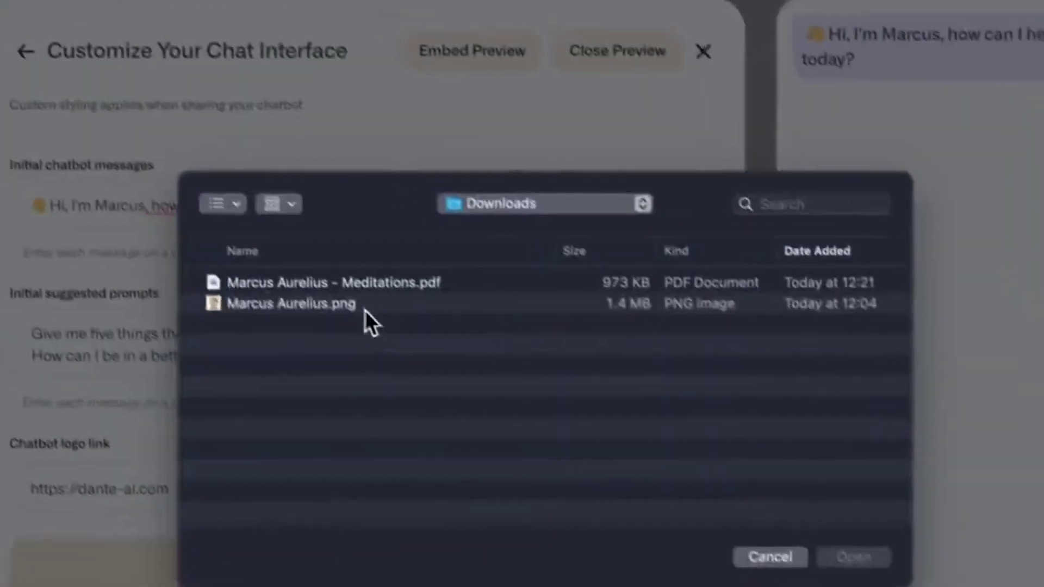
double_click(365, 307)
- Open the customized chatbot and send its suggested prompt "Give me five things that I can focus on today"
click(427, 60)
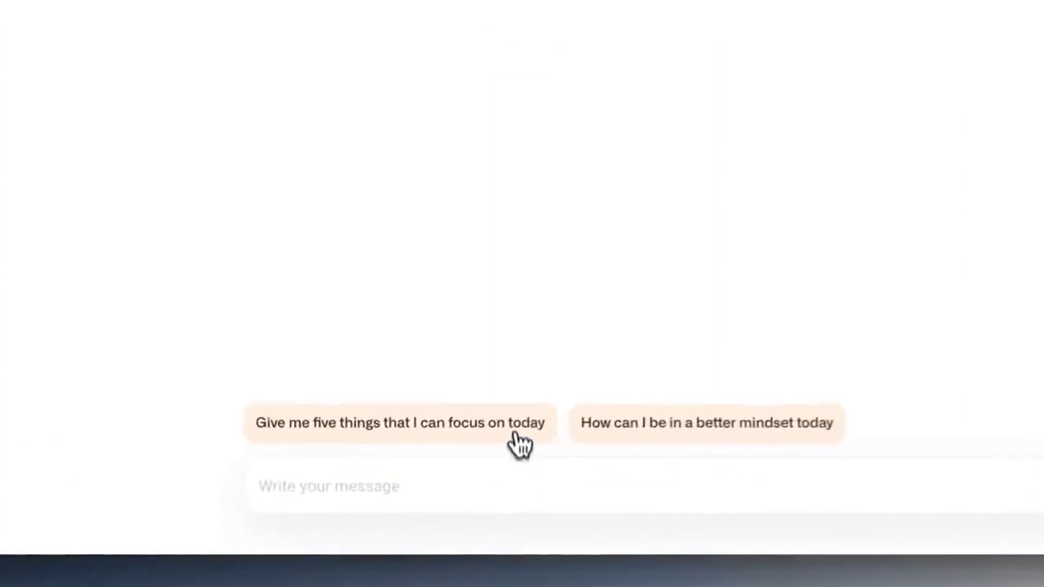
click(516, 436)
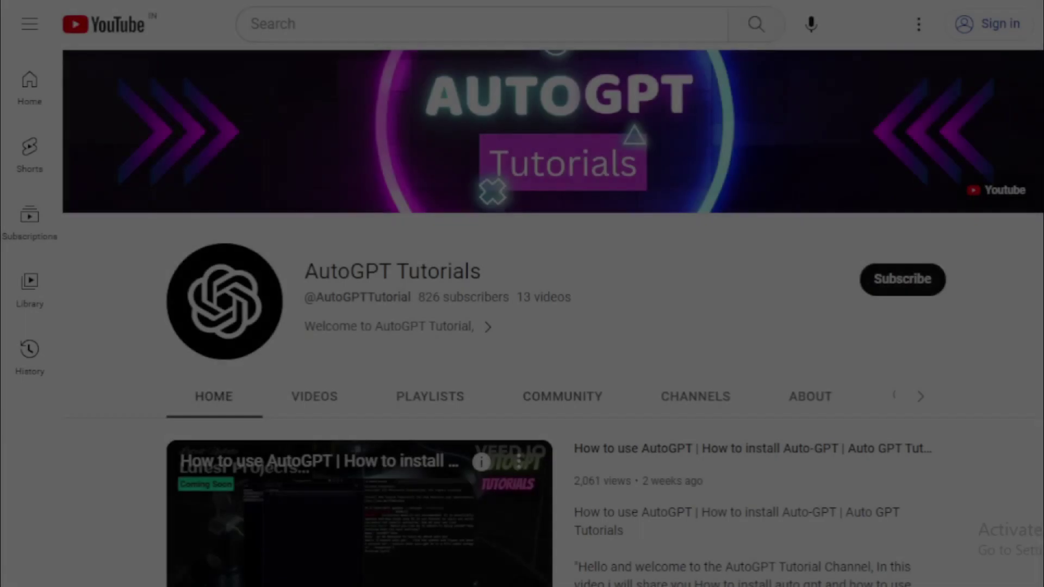
- Switch to YouTube and look through the AutoGPT Tutorials channel's home page, including its popular videos and AutoGPT playlist
scroll(544, 327, down, 2)
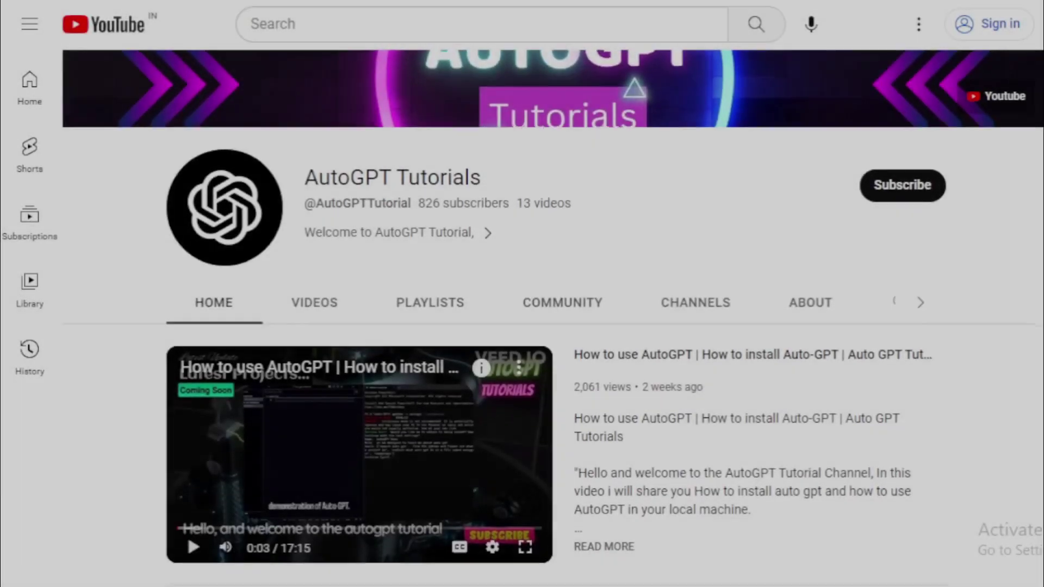
scroll(522, 293, down, 4)
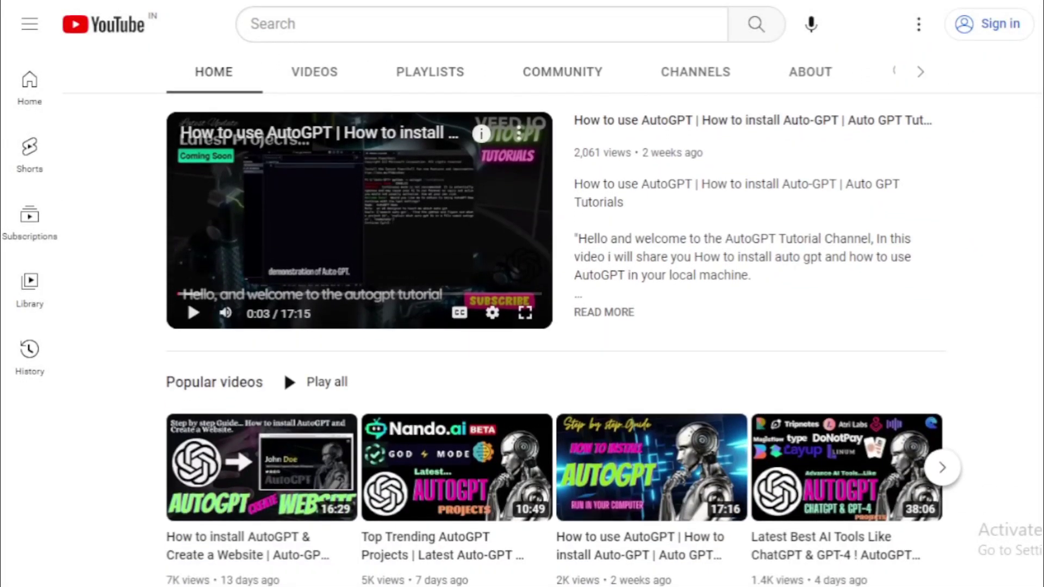
scroll(544, 338, down, 7)
scroll(544, 337, down, 4)
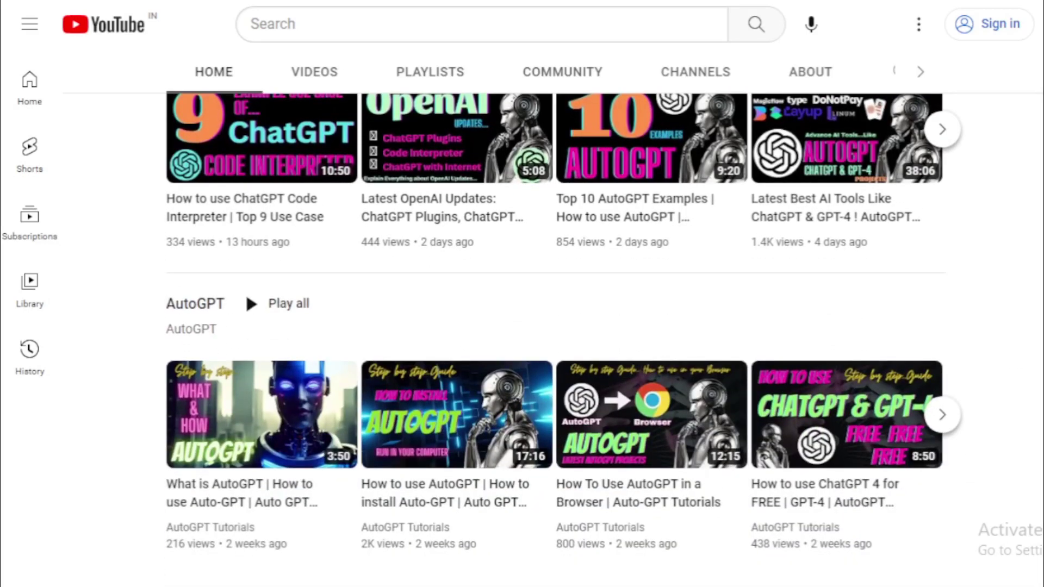
scroll(522, 294, up, 15)
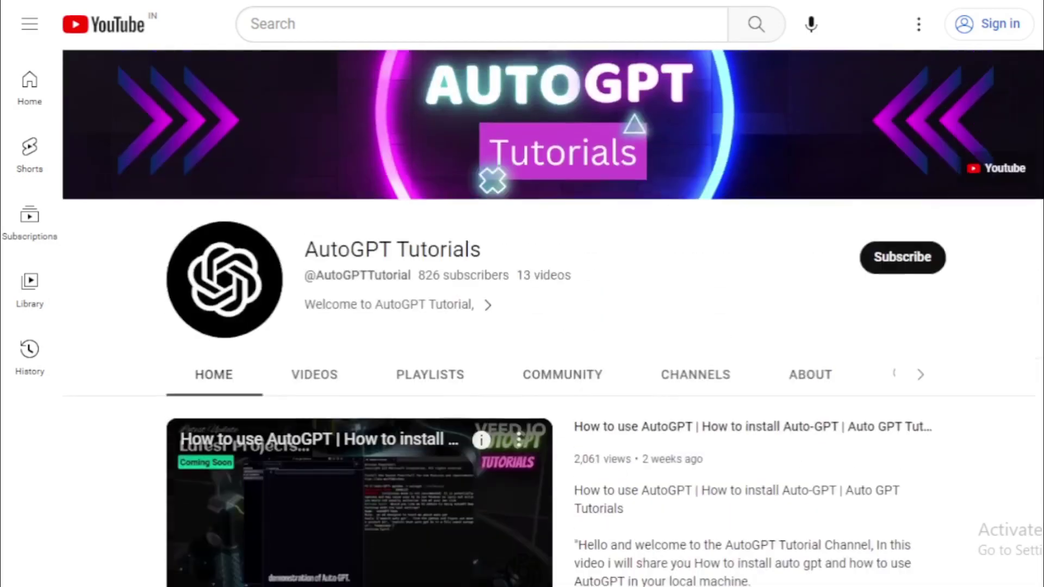
- Show the AutoGPT Tutorials channel's uploaded videos and look through the whole list, latest first
click(314, 375)
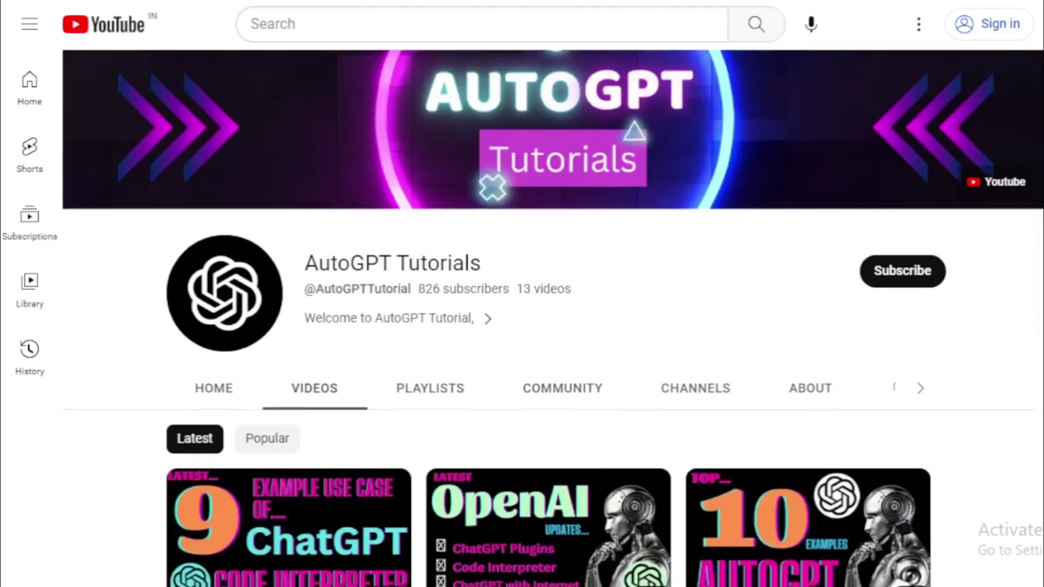
scroll(553, 326, down, 3)
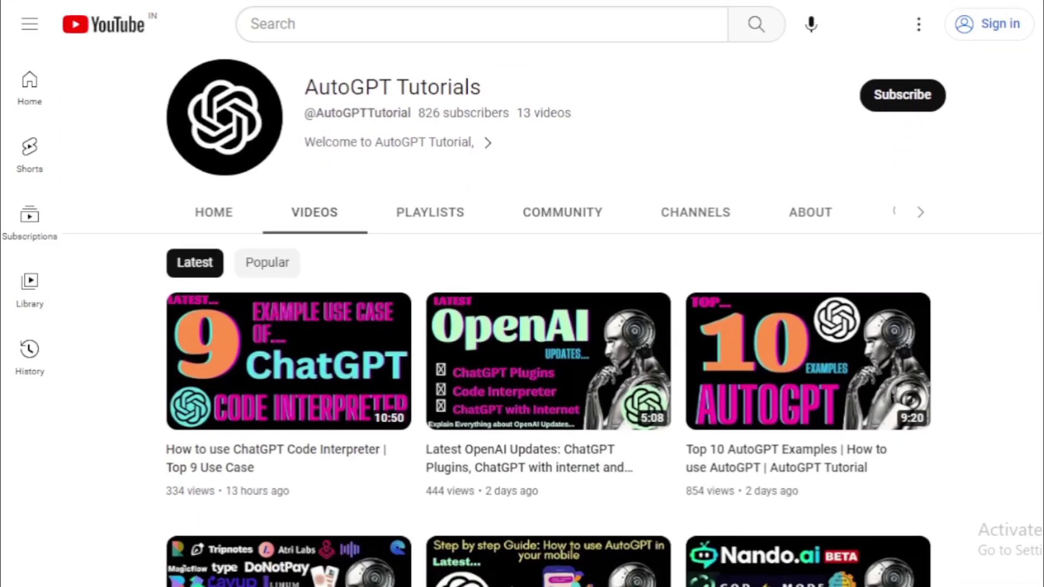
scroll(552, 318, down, 3)
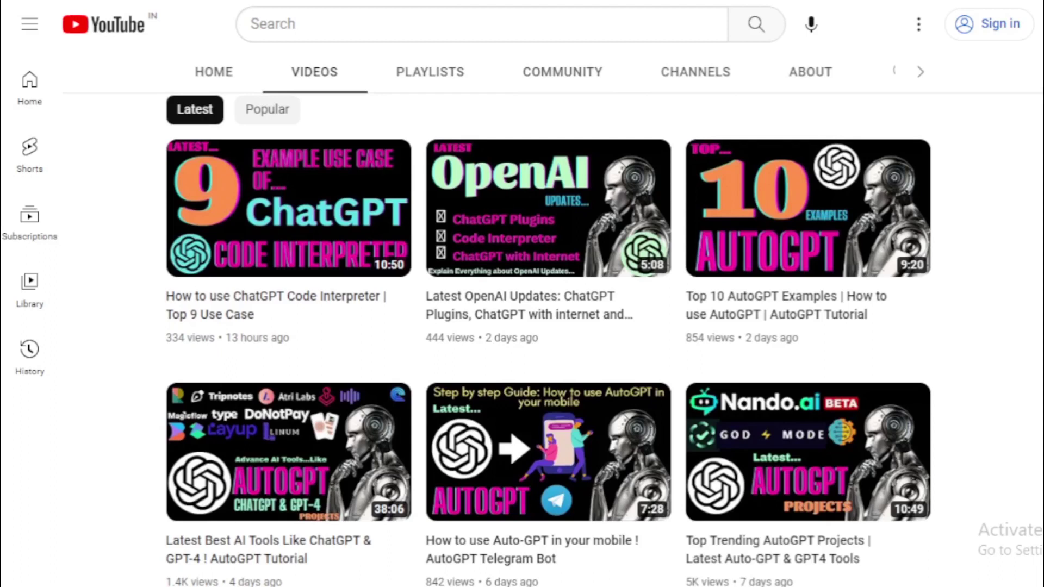
scroll(548, 326, down, 4)
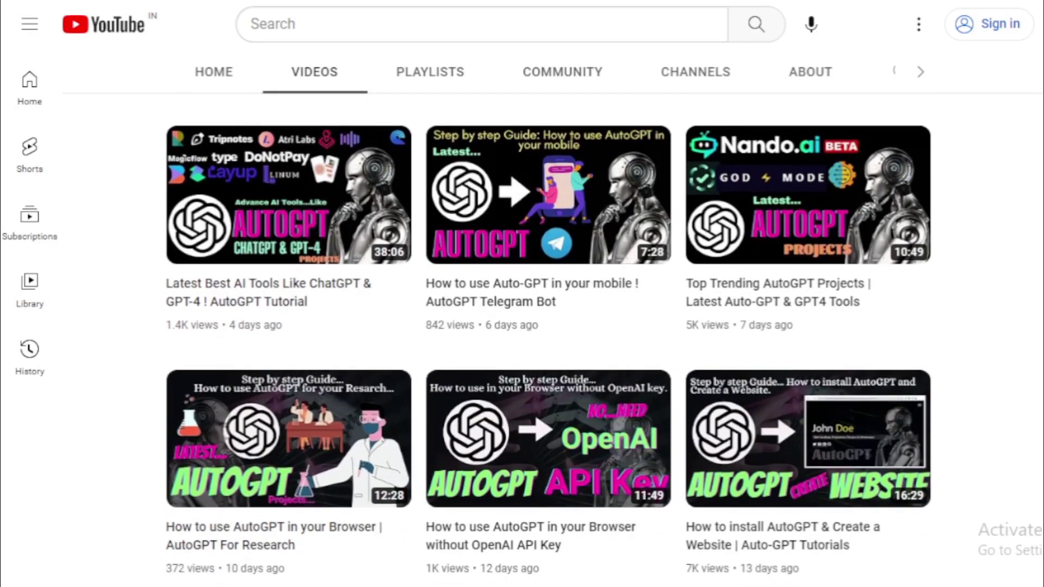
scroll(548, 326, down, 4)
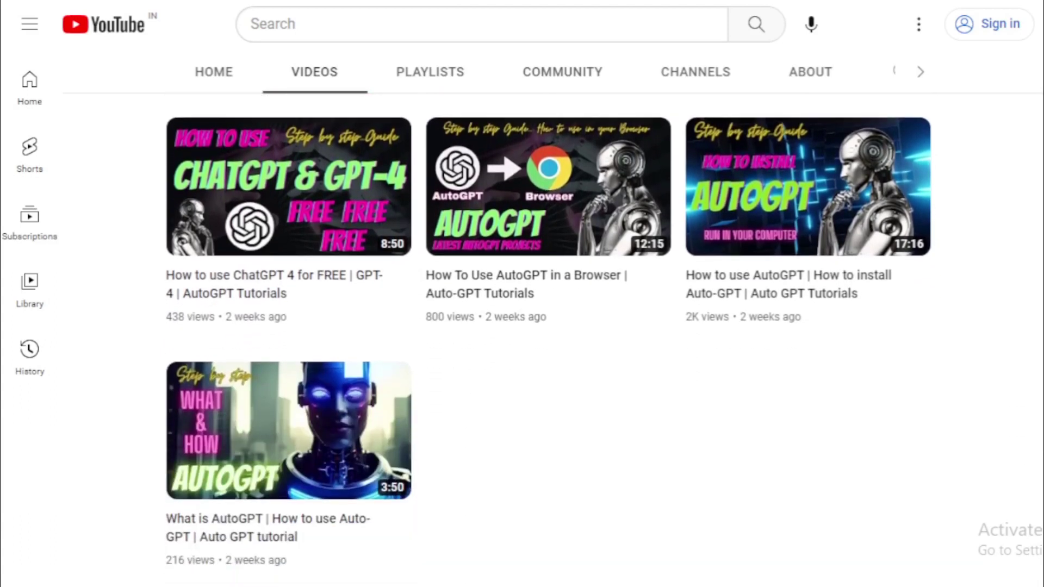
scroll(548, 326, up, 10)
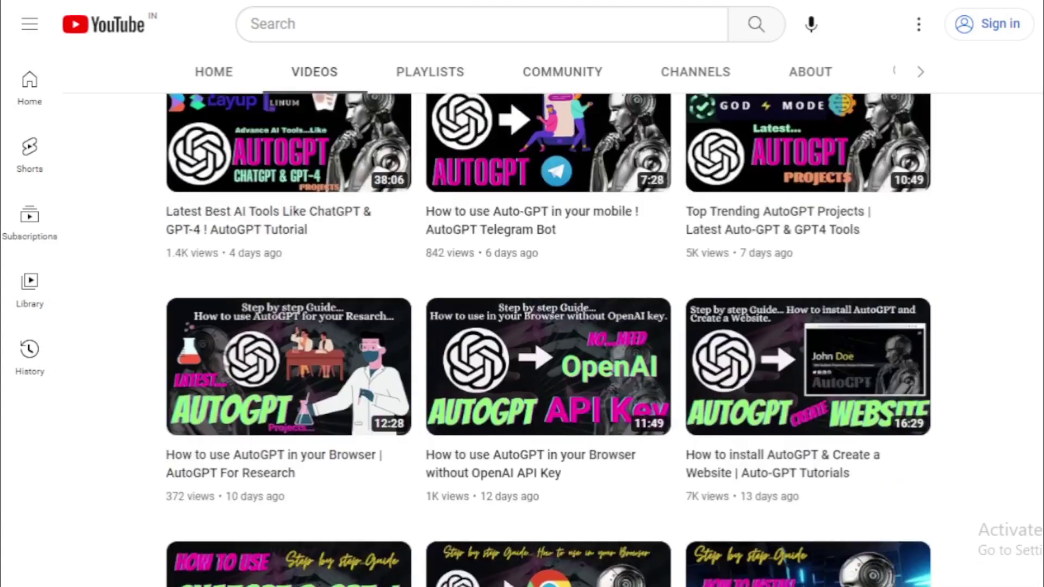
scroll(548, 326, up, 2)
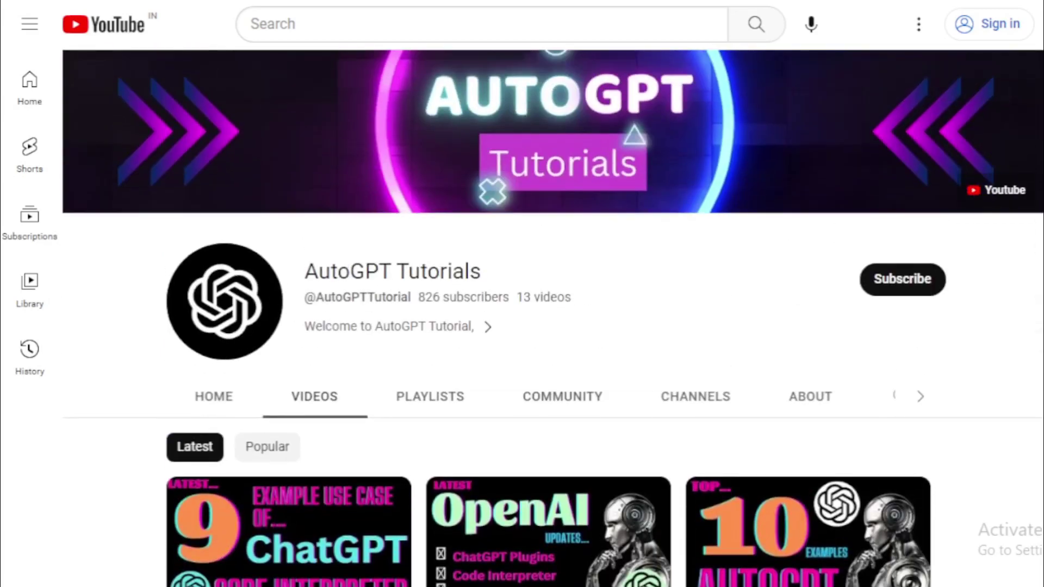